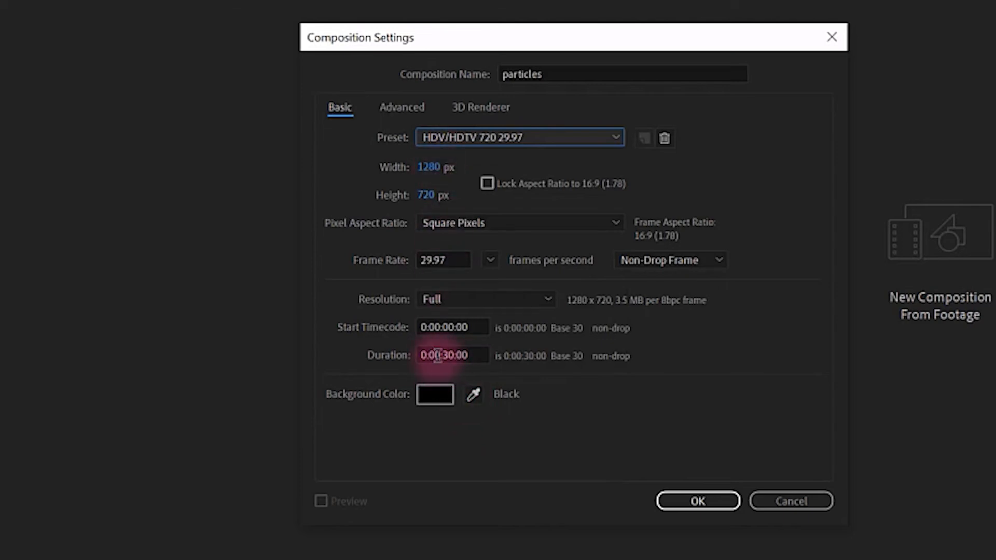
# Set the duration of the particles composition to 4 seconds and create it
pyautogui.click(479, 355)
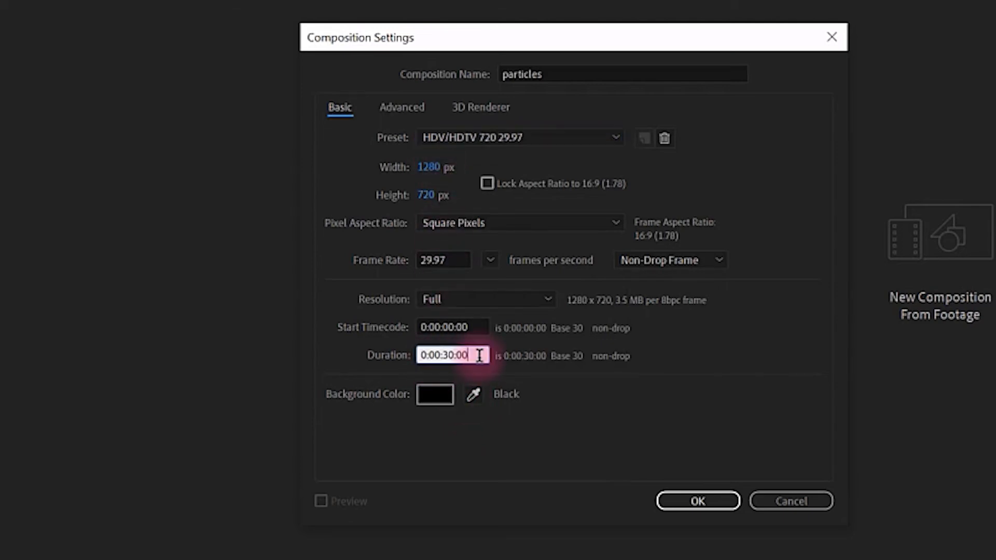
pyautogui.moveTo(480, 355); pyautogui.dragTo(288, 333)
pyautogui.write('4.')
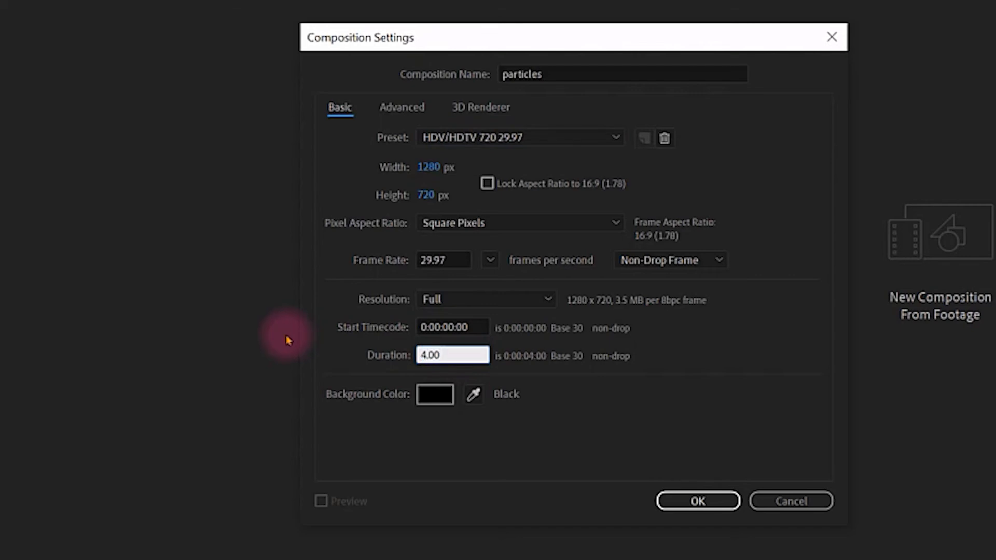
pyautogui.press('Return')
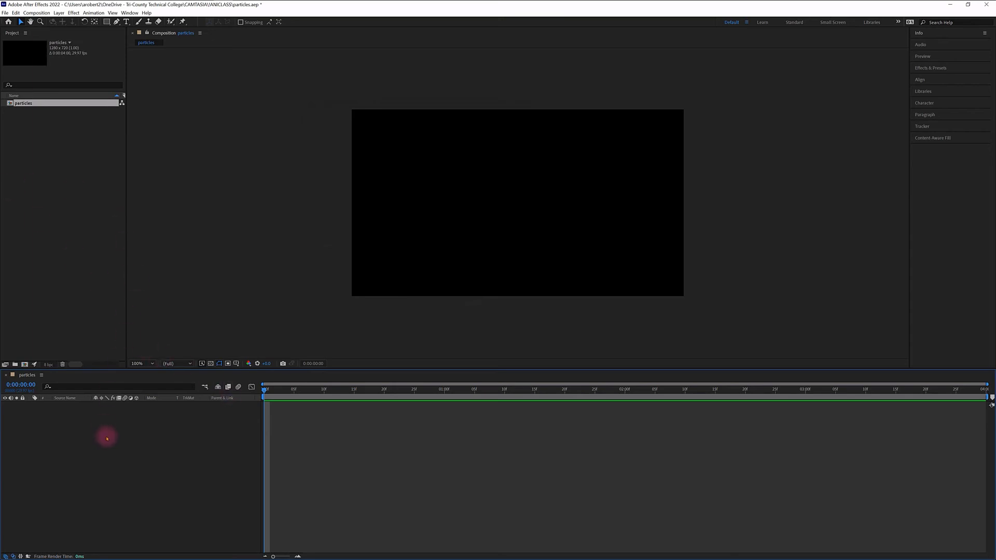
# Add a medium red solid layer at 1280 x 720 to the particles composition
pyautogui.rightClick(90, 462)
pyautogui.moveTo(136, 465)
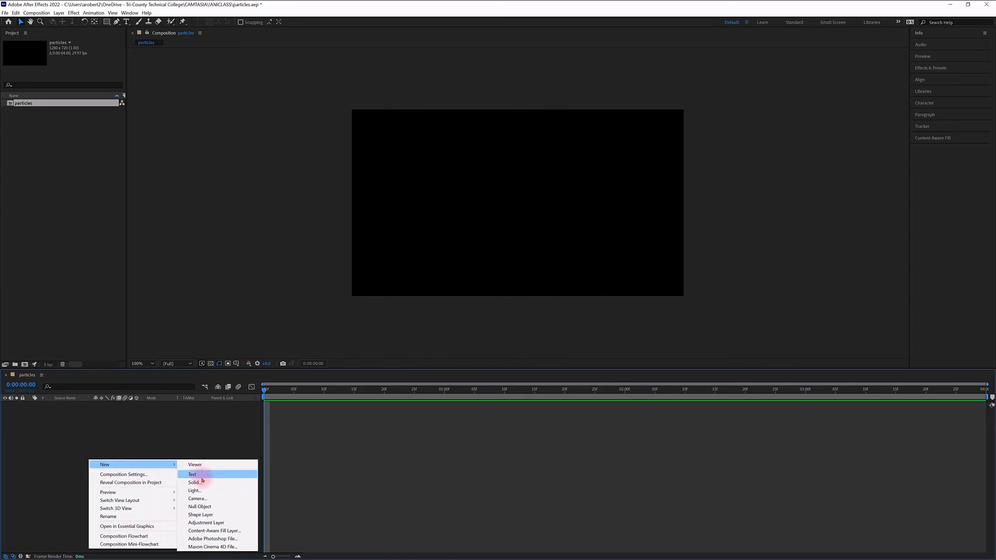
pyautogui.click(210, 485)
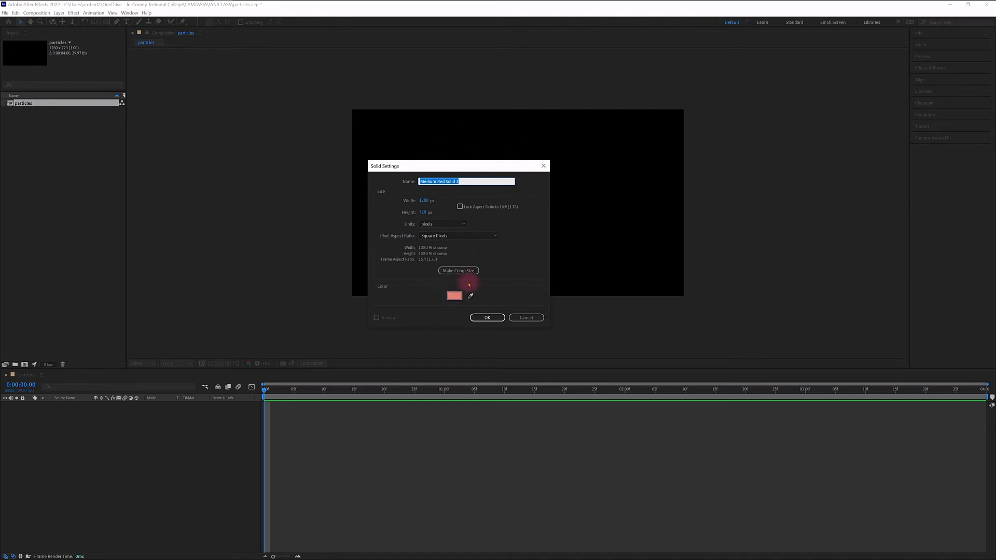
pyautogui.click(487, 317)
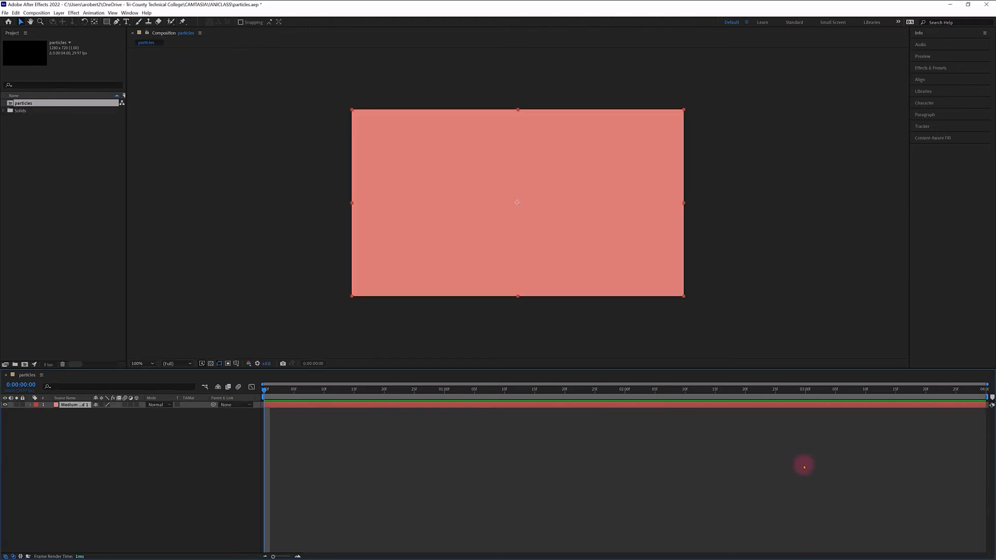
# Apply the CC Star Burst effect from the Simulation category to the red solid and preview the animation
pyautogui.click(931, 68)
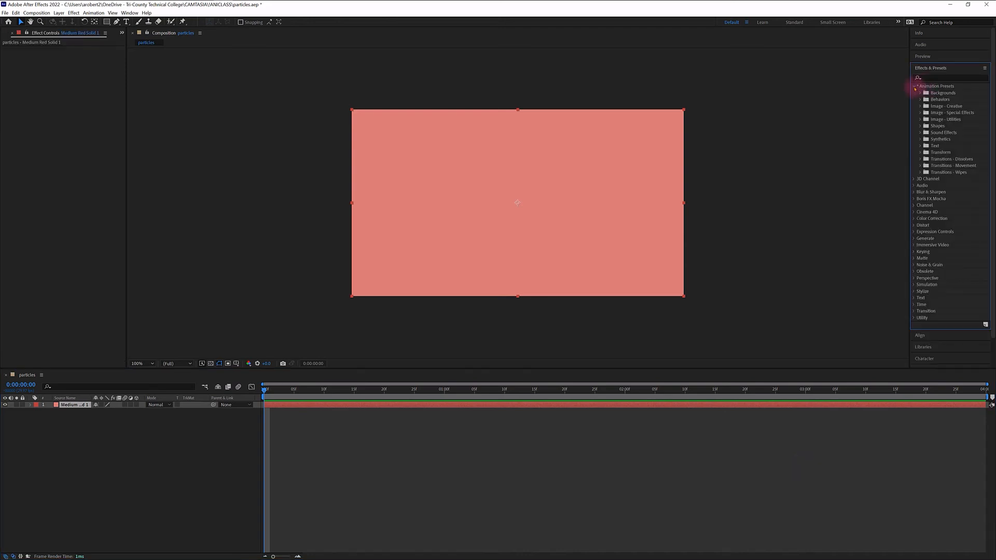
pyautogui.click(915, 87)
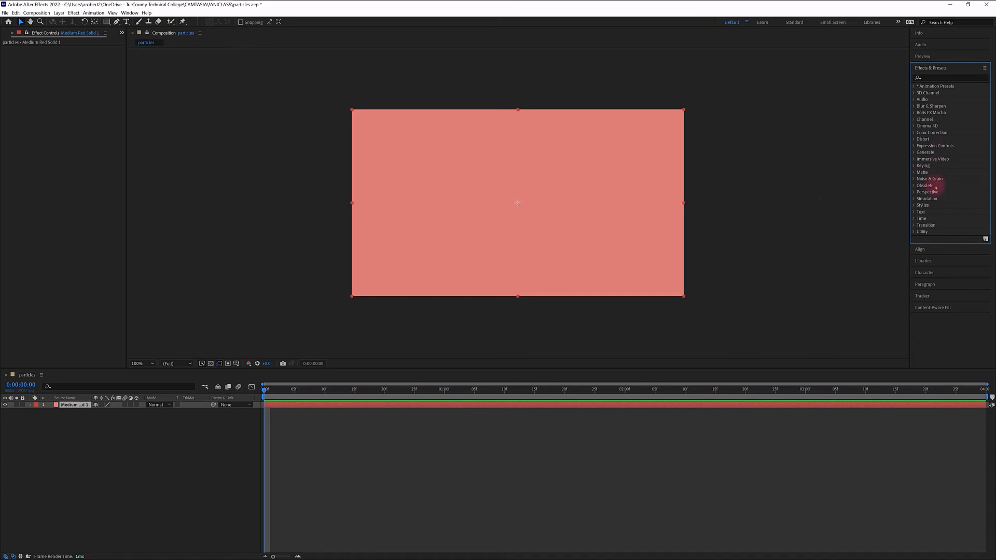
pyautogui.click(916, 198)
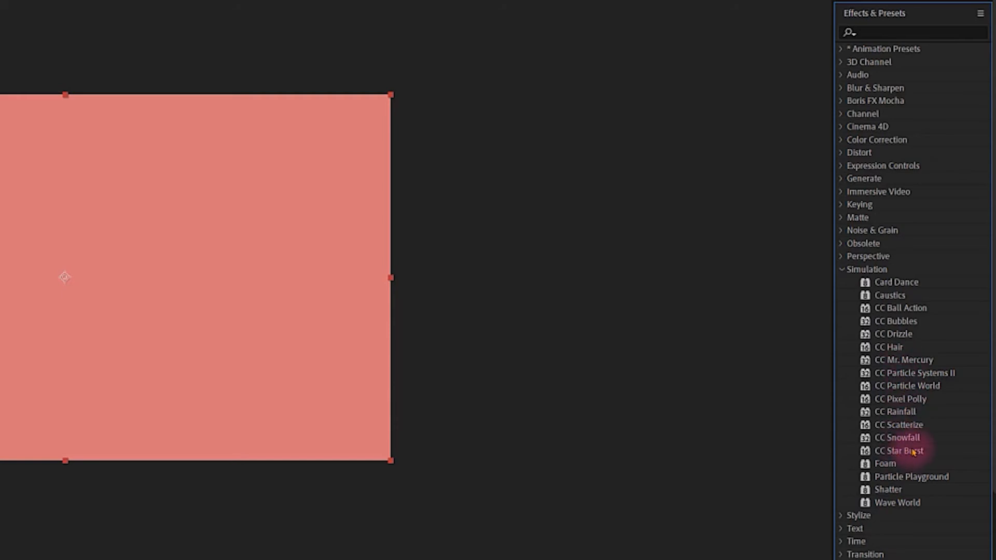
pyautogui.moveTo(914, 451); pyautogui.dragTo(107, 302)
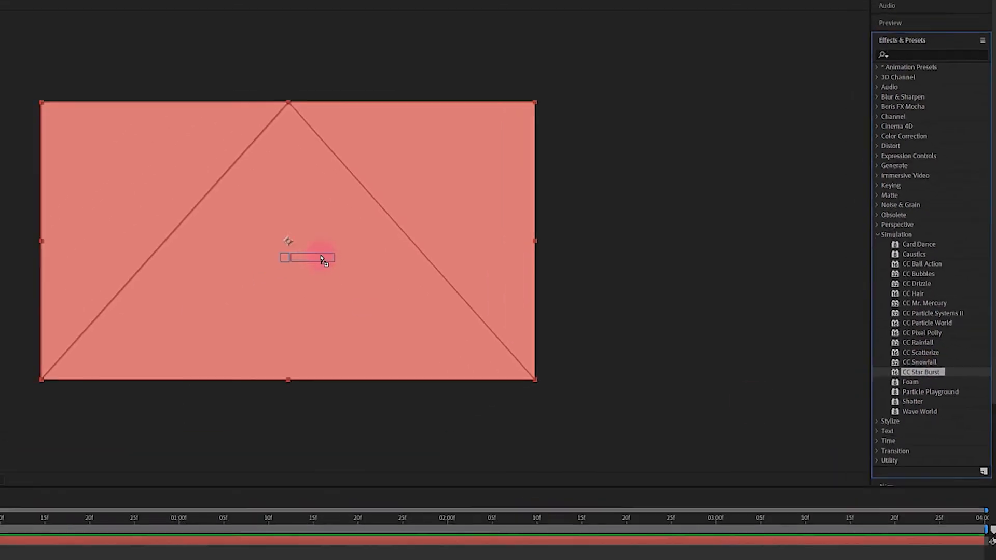
pyautogui.moveTo(323, 260); pyautogui.dragTo(322, 260)
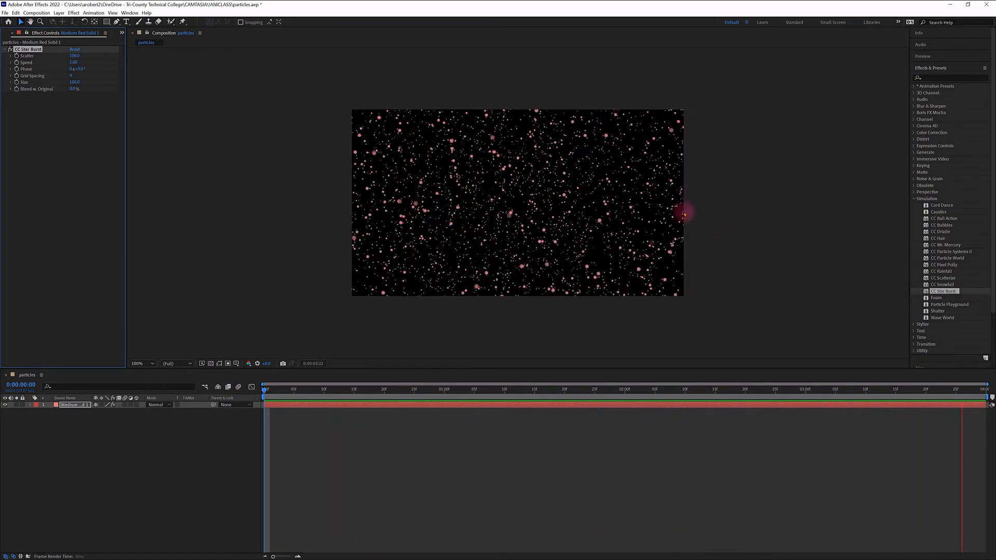
pyautogui.press('space')
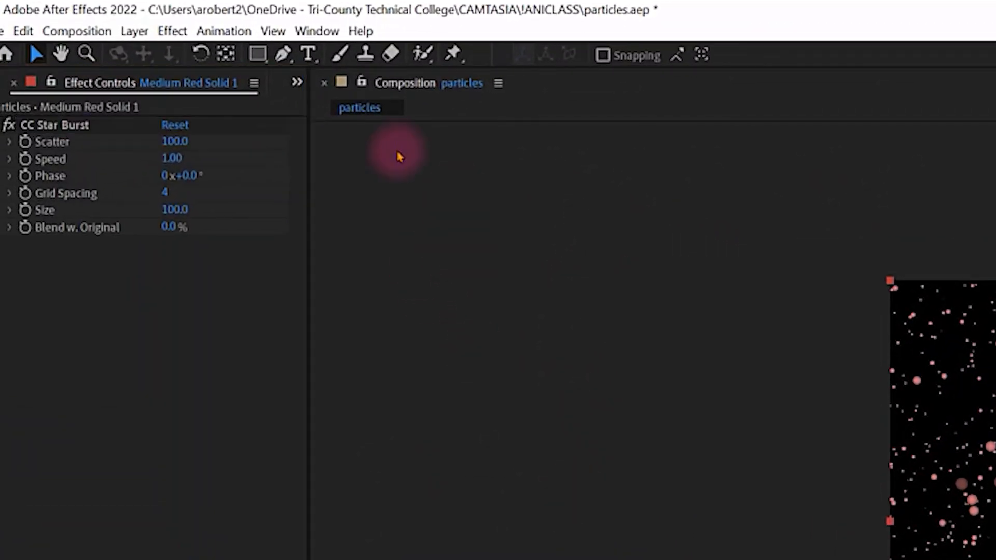
# Change the solid's colour to a very pale blue, E4EAF0, in its solid settings
pyautogui.click(123, 33)
pyautogui.click(146, 78)
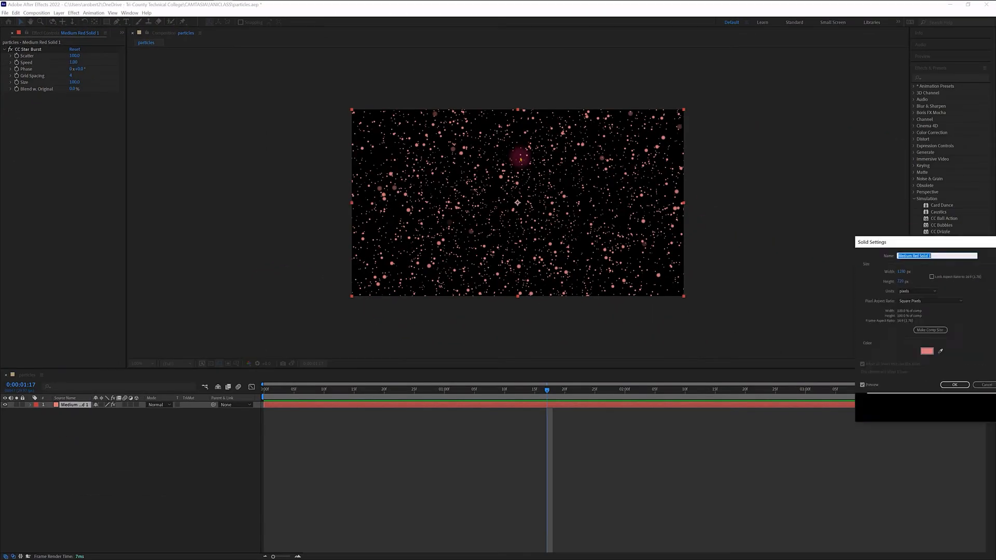
pyautogui.click(408, 182)
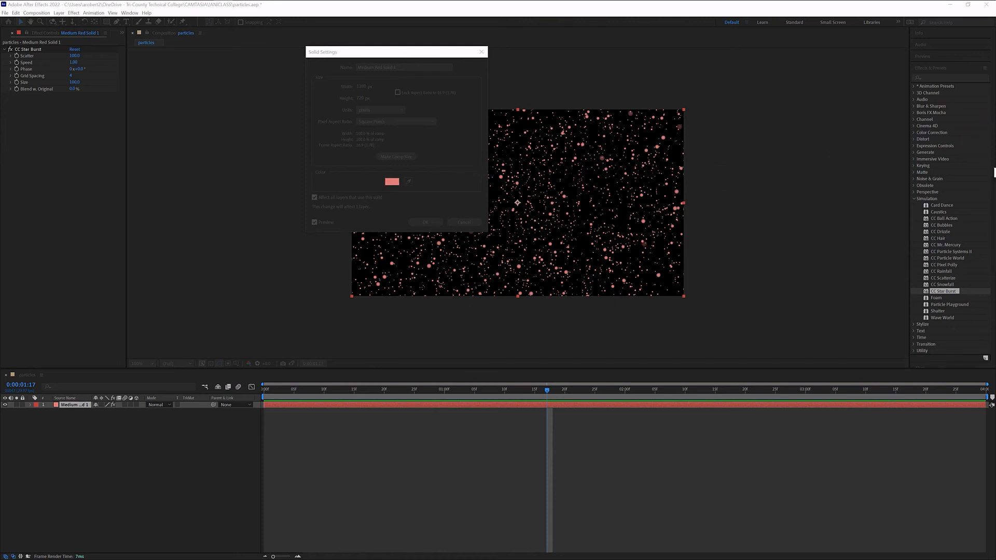
pyautogui.moveTo(275, 97); pyautogui.dragTo(230, 100)
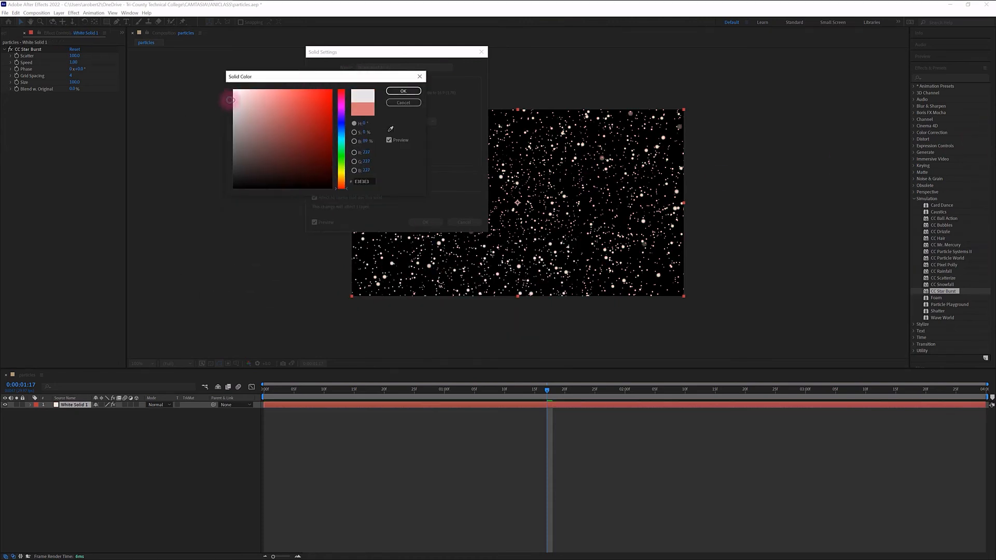
pyautogui.moveTo(342, 150); pyautogui.dragTo(341, 132)
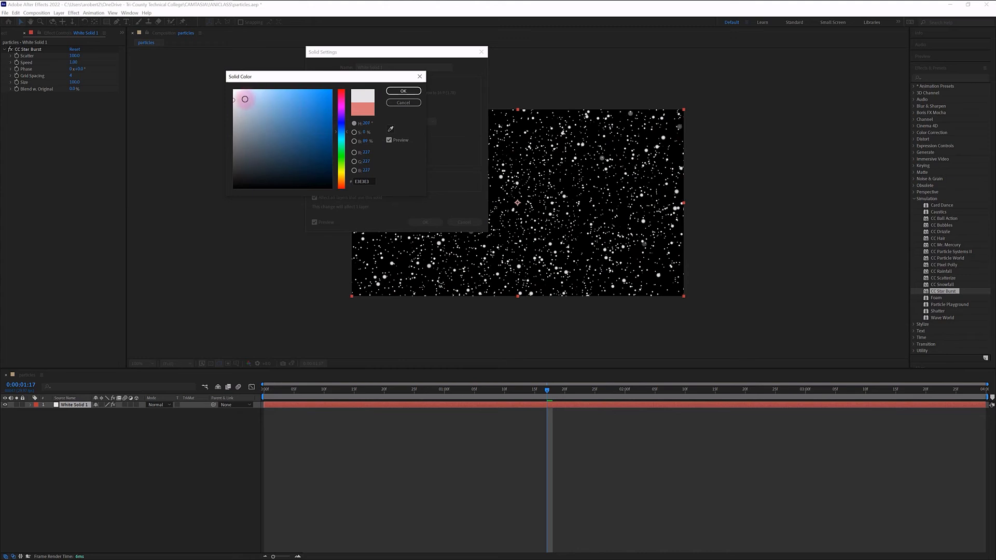
pyautogui.moveTo(245, 99); pyautogui.dragTo(238, 95)
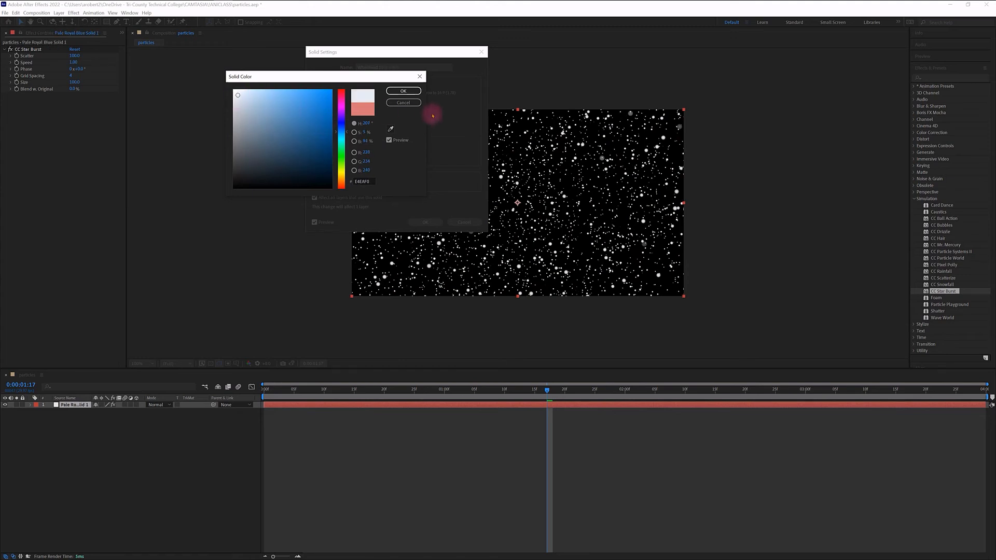
pyautogui.click(404, 92)
pyautogui.click(425, 222)
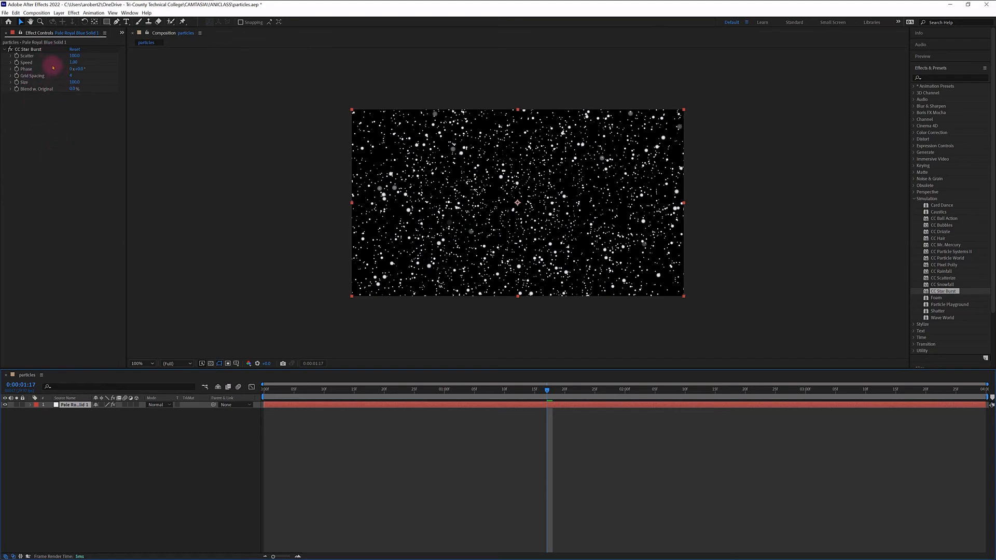
# Preview the recoloured particles and delete the CC Star Burst effect from the solid
pyautogui.press('space')
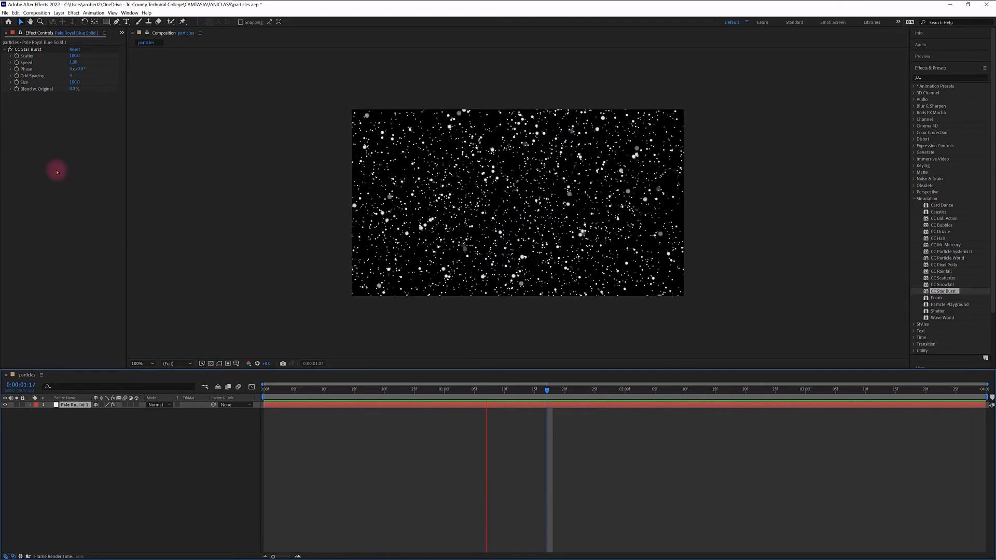
pyautogui.click(31, 50)
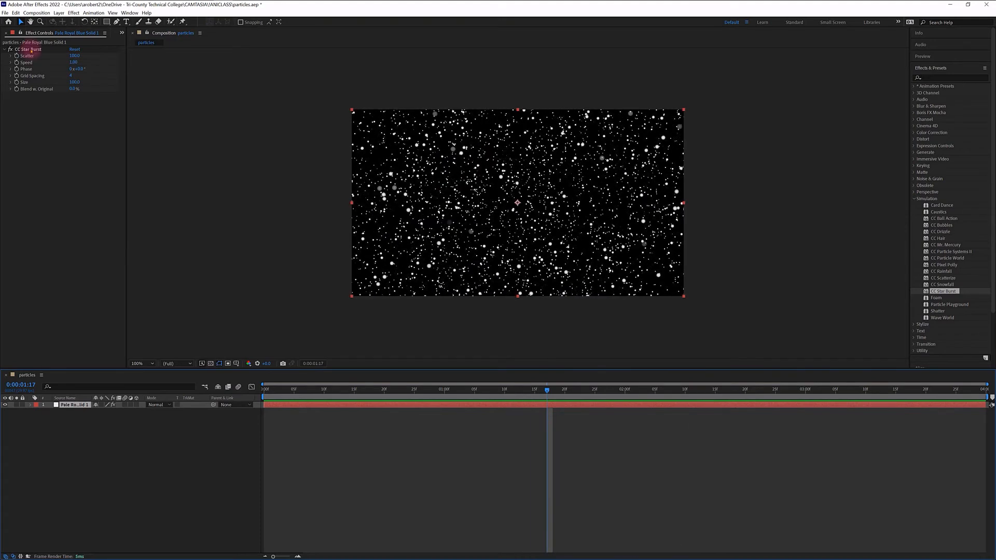
pyautogui.click(31, 50)
pyautogui.press('Delete')
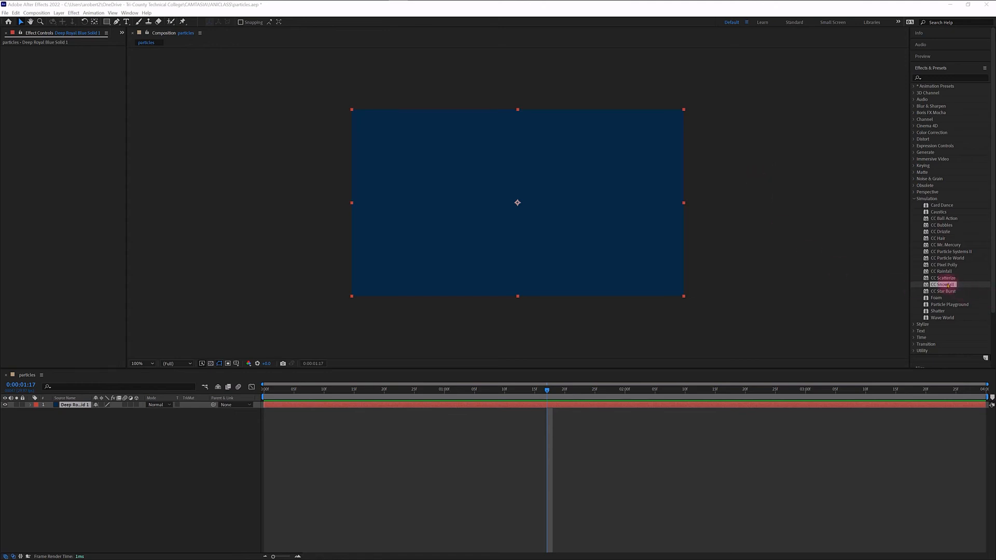
# Apply the CC Snowfall effect to the deep blue solid, inspect the falling flakes up close, and delete the effect
pyautogui.moveTo(949, 284); pyautogui.dragTo(519, 194)
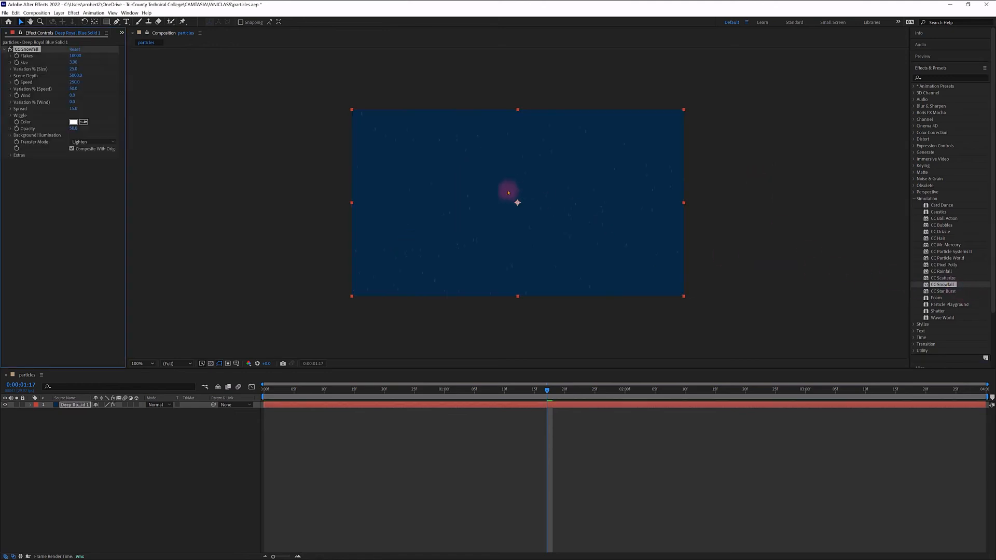
pyautogui.scroll(3, 483, 258)
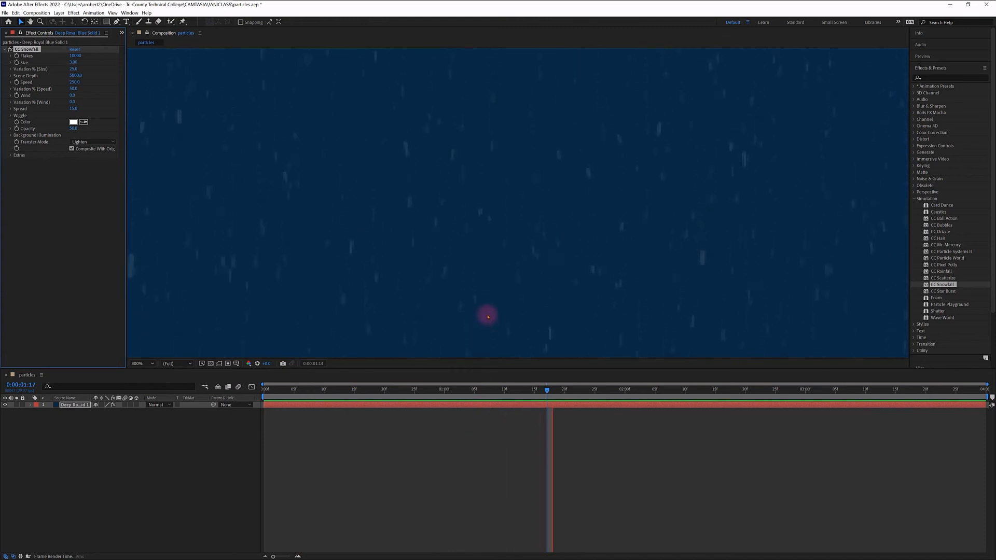
pyautogui.scroll(-6, 378, 259)
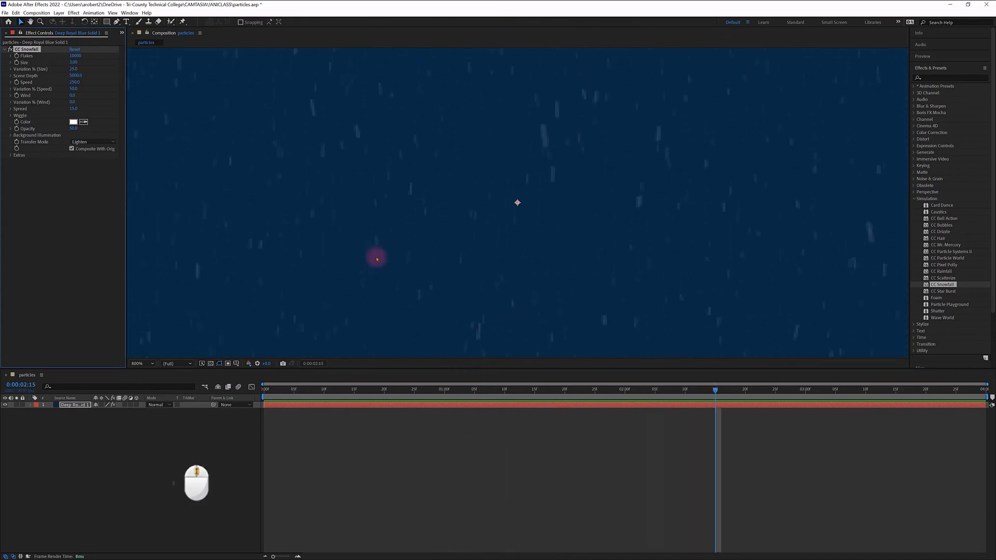
pyautogui.scroll(-4, 377, 259)
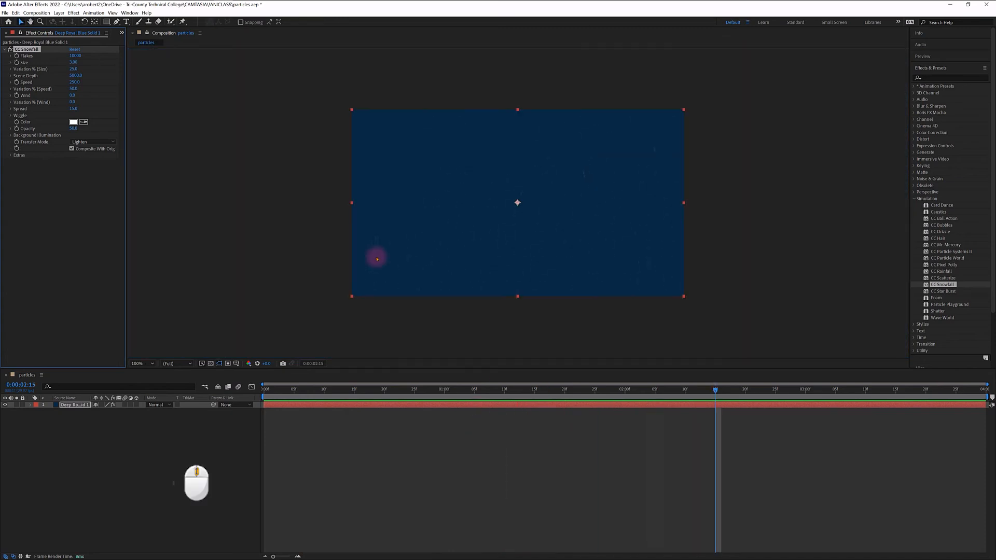
pyautogui.scroll(2, 377, 259)
pyautogui.scroll(1, 377, 259)
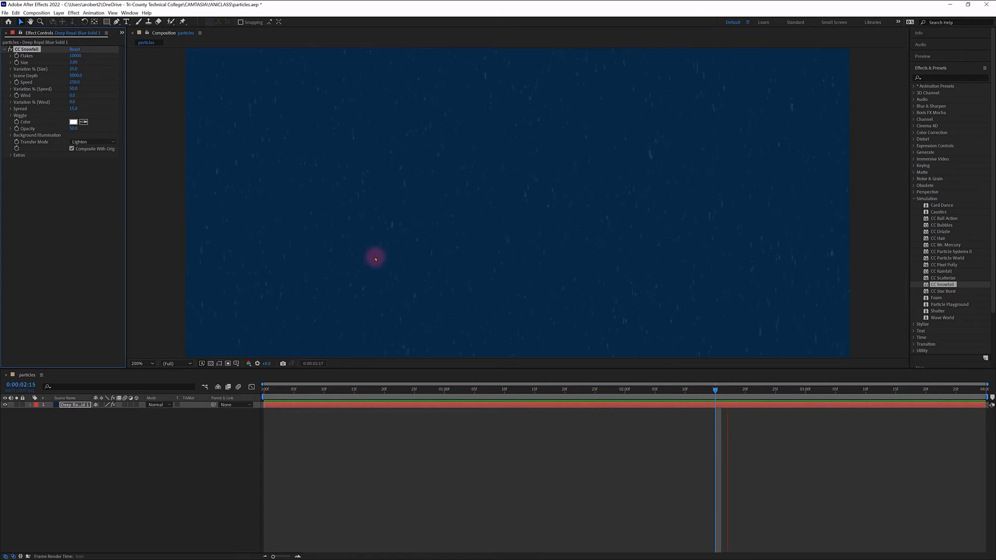
pyautogui.press('Delete')
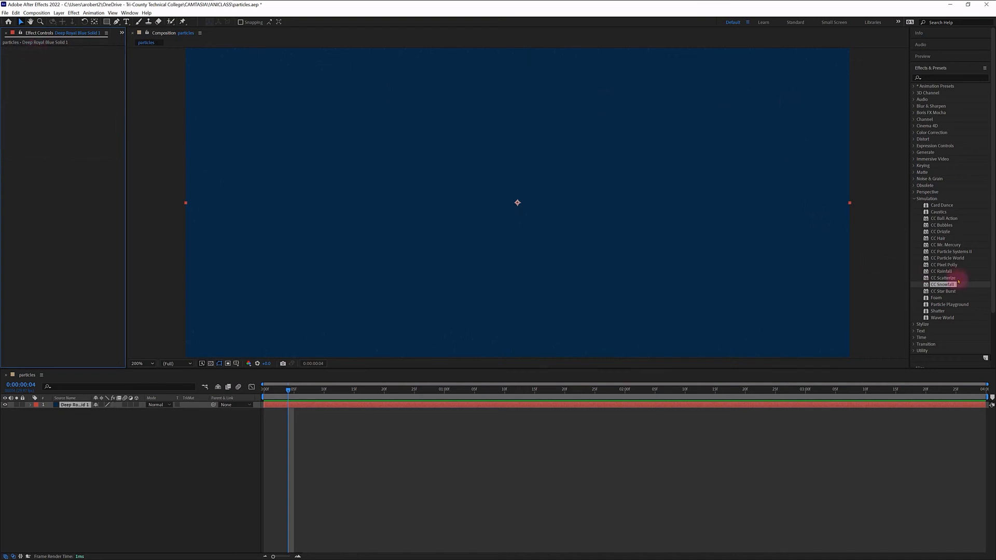
# Apply the CC Rainfall effect to the deep blue solid and preview the rain
pyautogui.moveTo(942, 271); pyautogui.dragTo(541, 196)
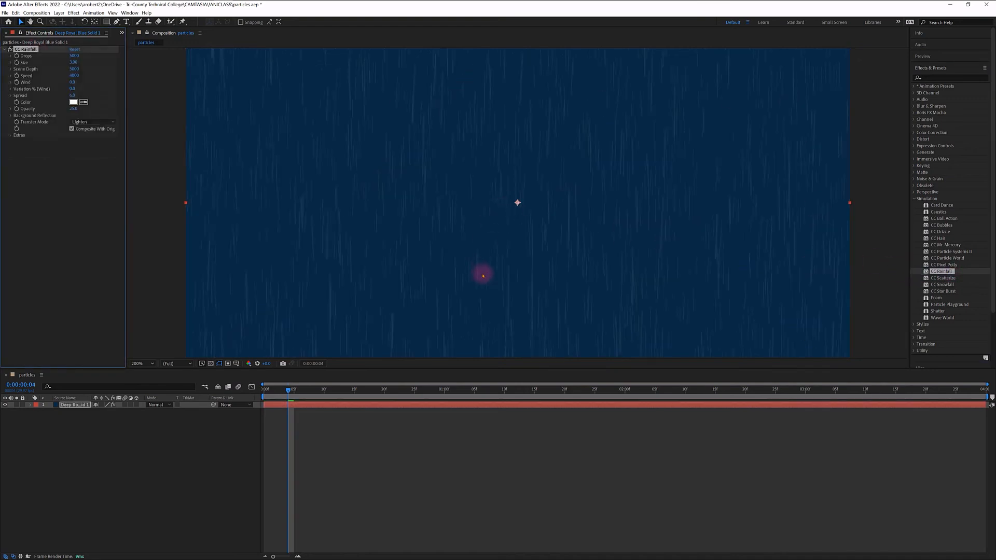
pyautogui.press('space')
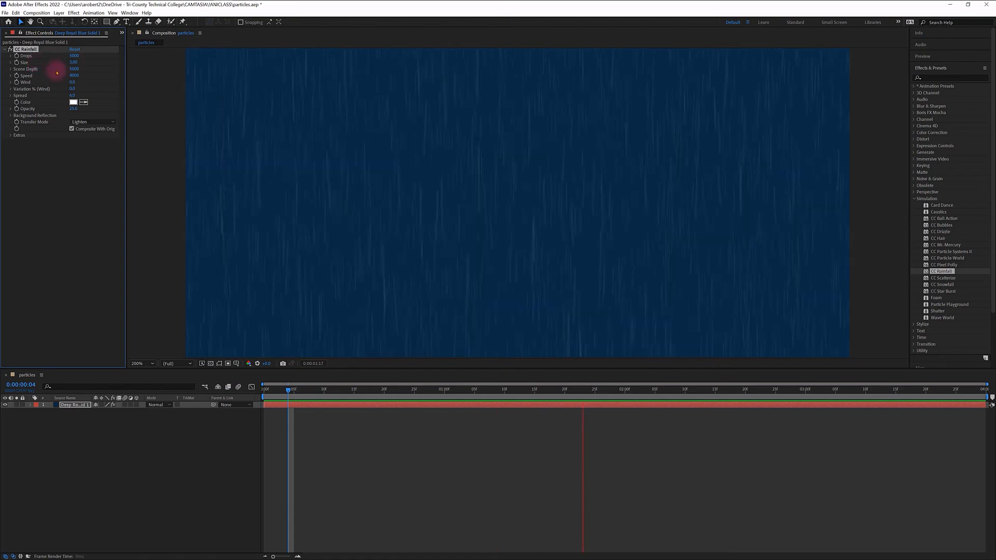
# Increase the CC Rainfall size to about 6.5 and scene depth to about 22,500, and raise its speed
pyautogui.moveTo(73, 62); pyautogui.dragTo(218, 63)
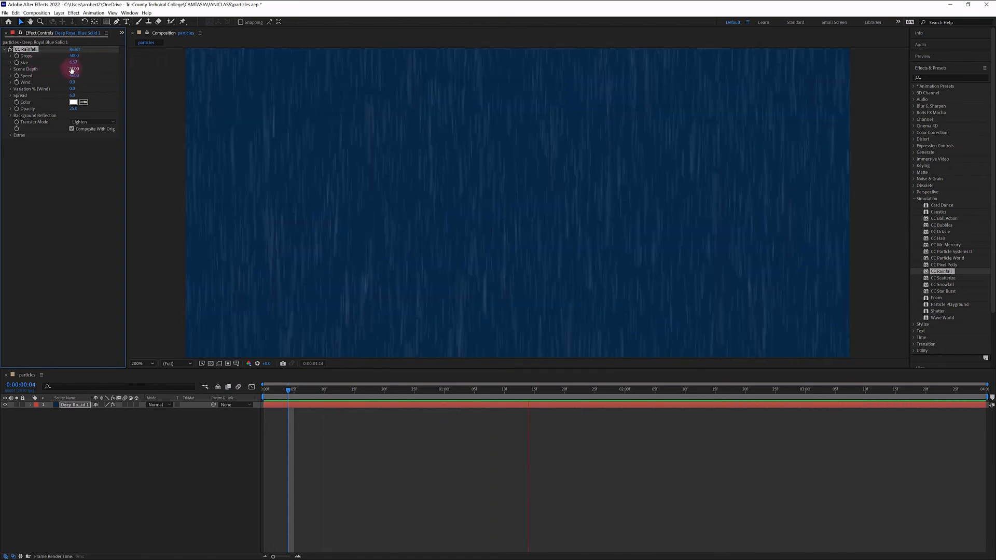
pyautogui.moveTo(72, 70); pyautogui.dragTo(745, 60)
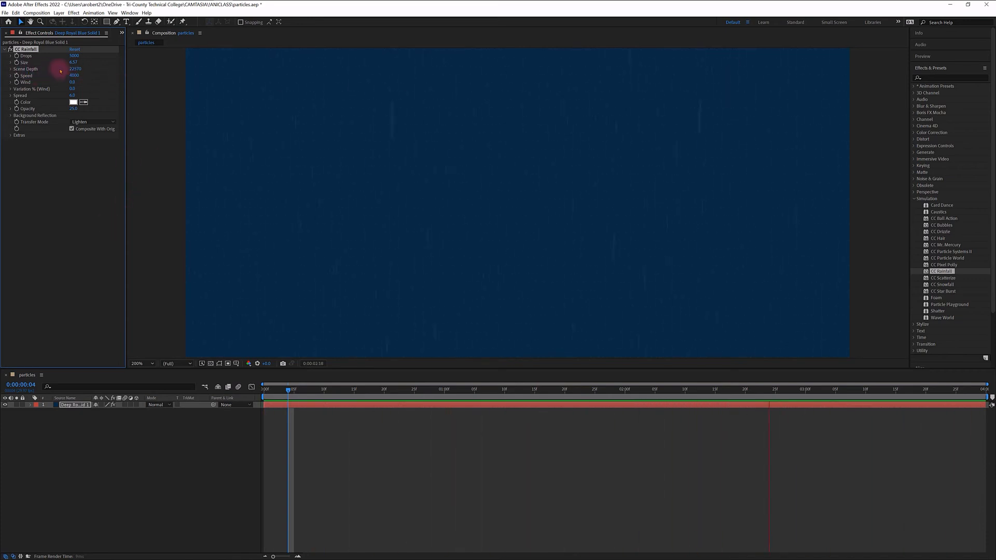
pyautogui.moveTo(79, 76); pyautogui.dragTo(334, 89)
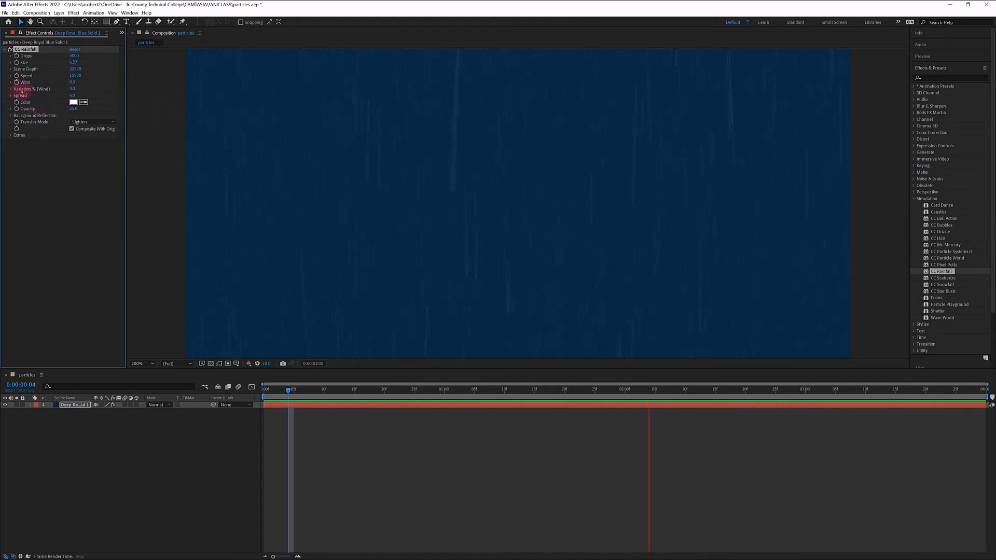
# Set the CC Rainfall wind to about 20,000 and check the slanted rain in the preview
pyautogui.click(74, 83)
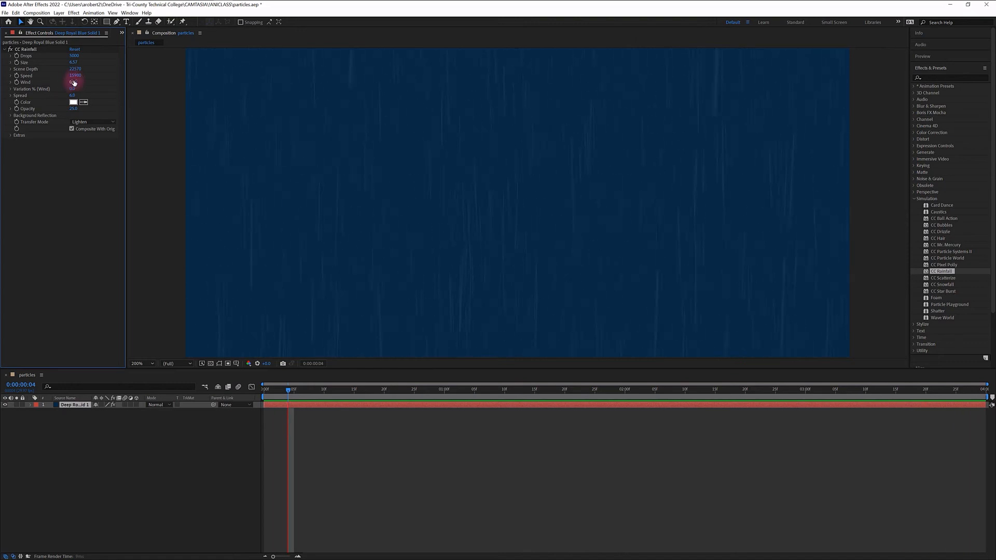
pyautogui.moveTo(74, 83); pyautogui.dragTo(839, 63)
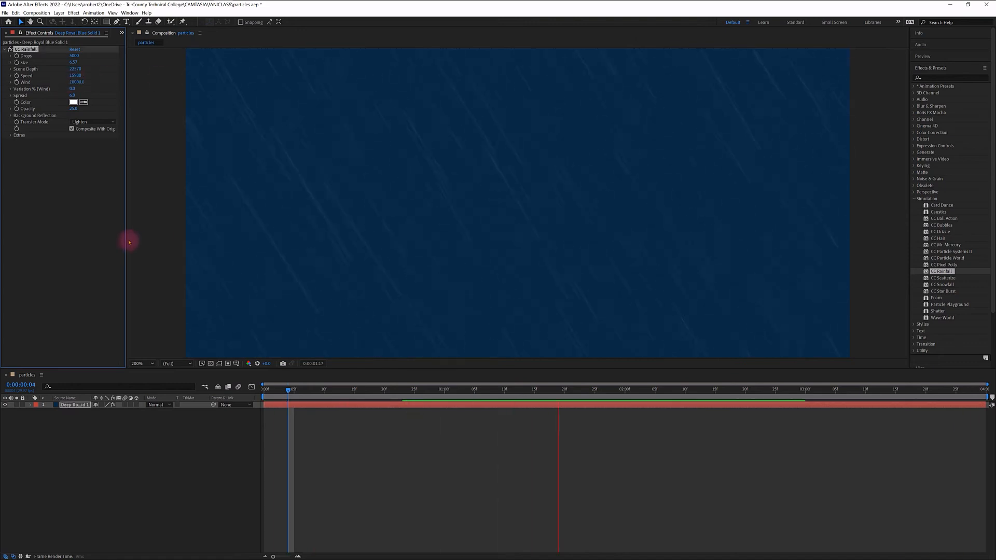
pyautogui.scroll(-5, 441, 210)
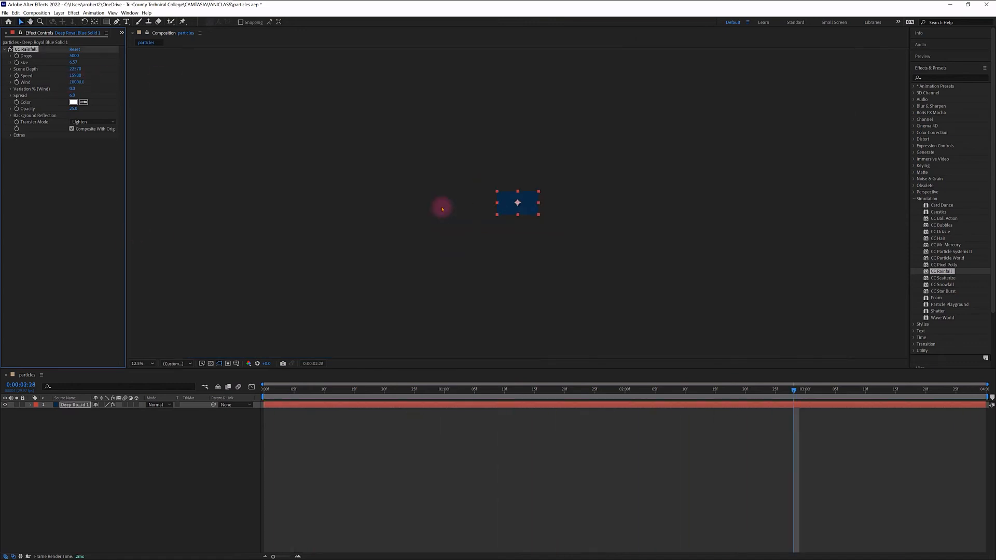
# Check the slanted rain in the enlarged preview and delete the CC Rainfall effect from the deep blue solid
pyautogui.scroll(1, 443, 209)
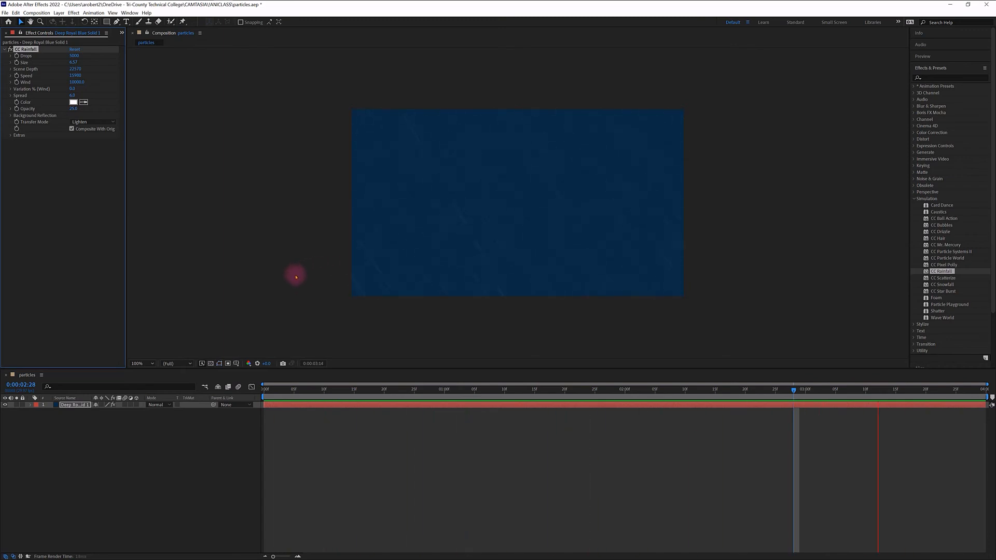
pyautogui.press('Delete')
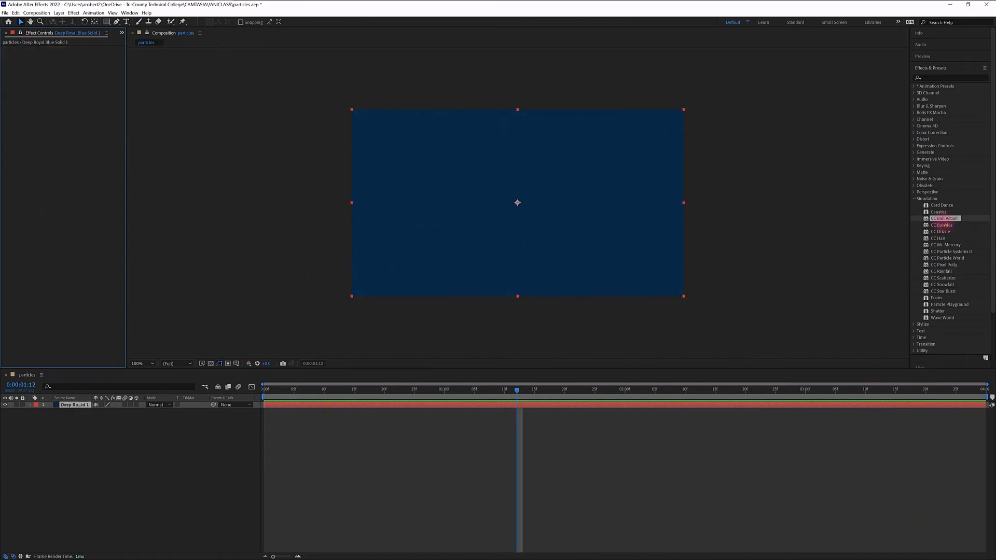
# Try the CC Bubbles and CC Hair effects on the deep blue solid and delete them
pyautogui.moveTo(942, 224); pyautogui.dragTo(613, 222)
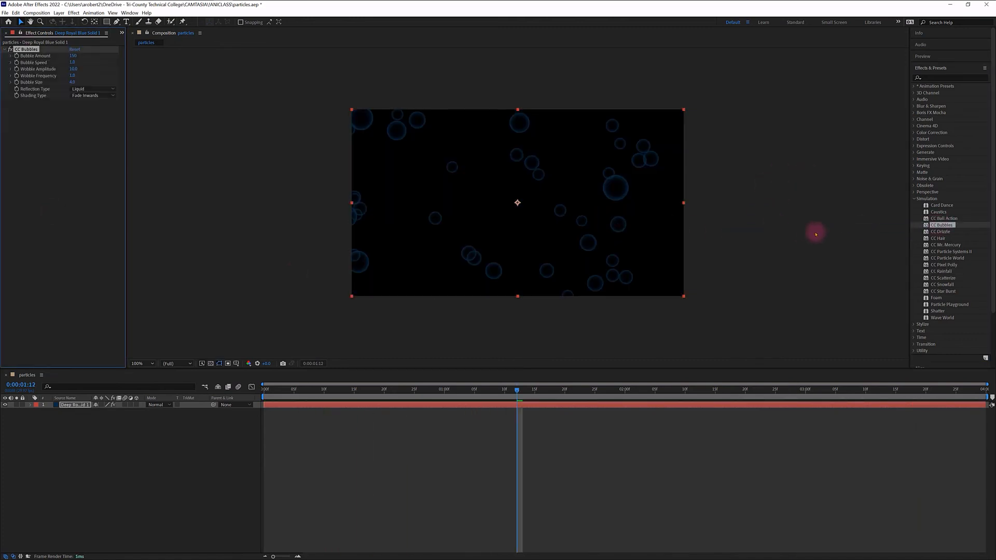
pyautogui.press('space')
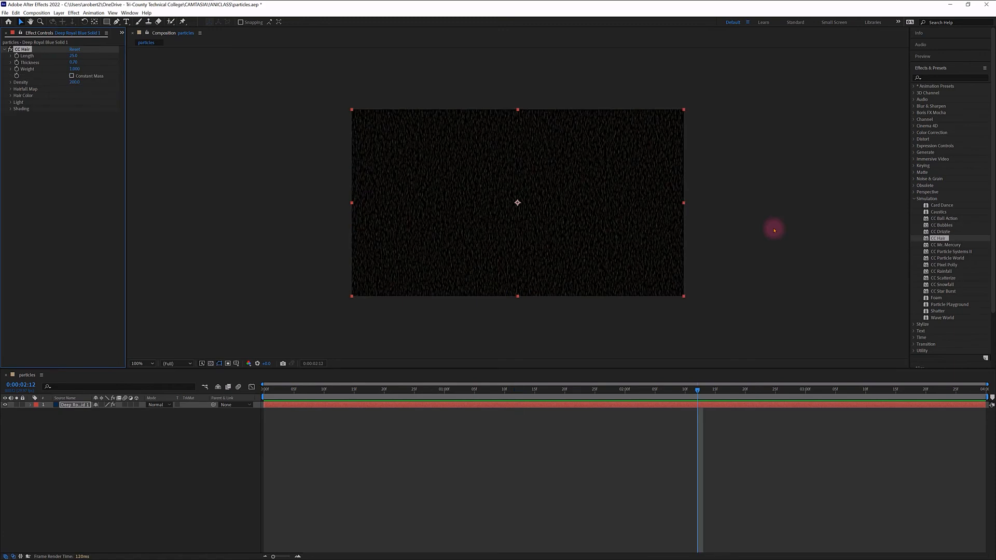
pyautogui.press('Delete')
# Apply CC Mr. Mercury to the deep blue solid, preview the liquid blobs, and delete the effect
pyautogui.moveTo(946, 245); pyautogui.dragTo(516, 210)
pyautogui.press('space')
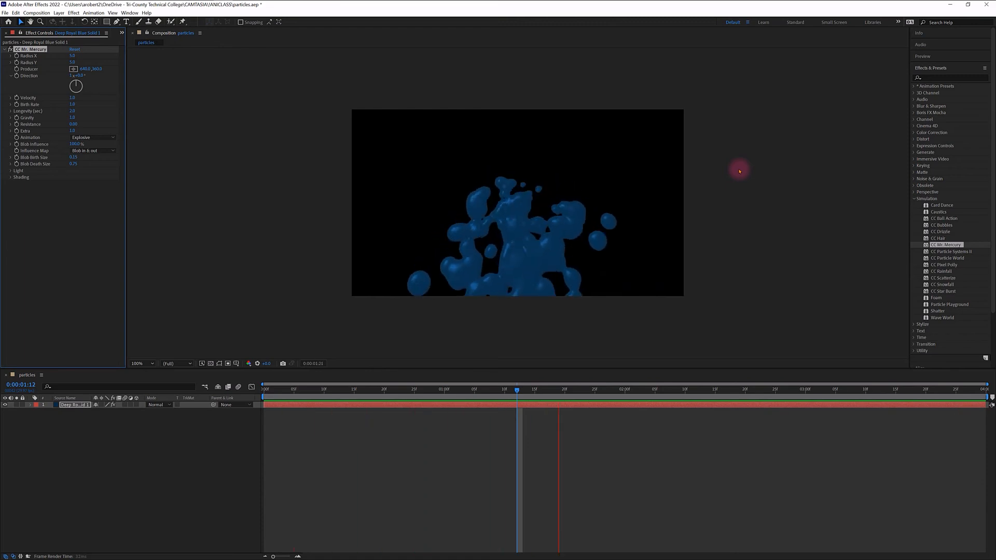
pyautogui.click(16, 50)
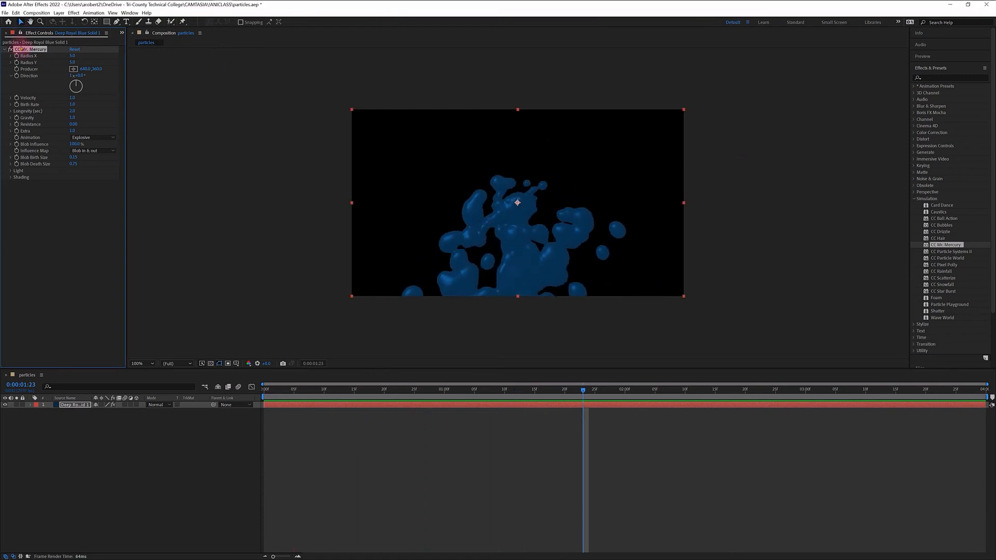
pyautogui.press('Delete')
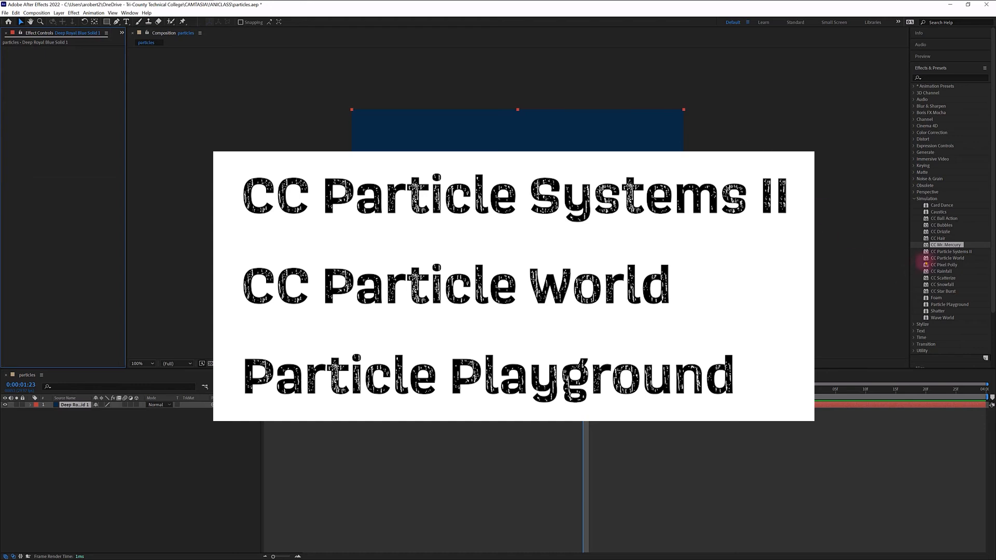
# Locate the CC Particle Systems II, CC Particle World and Particle Playground effects in the Simulation category
pyautogui.click(967, 253)
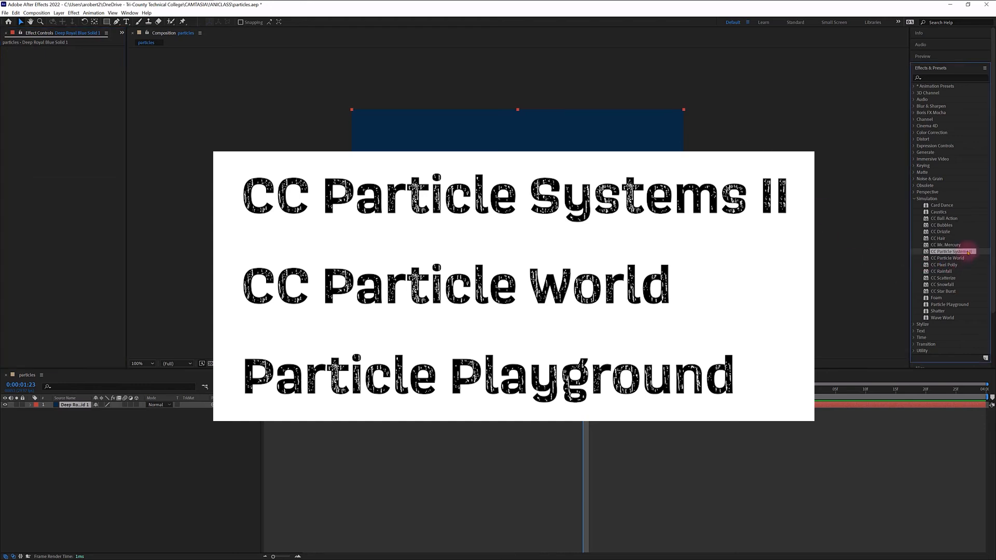
pyautogui.click(960, 259)
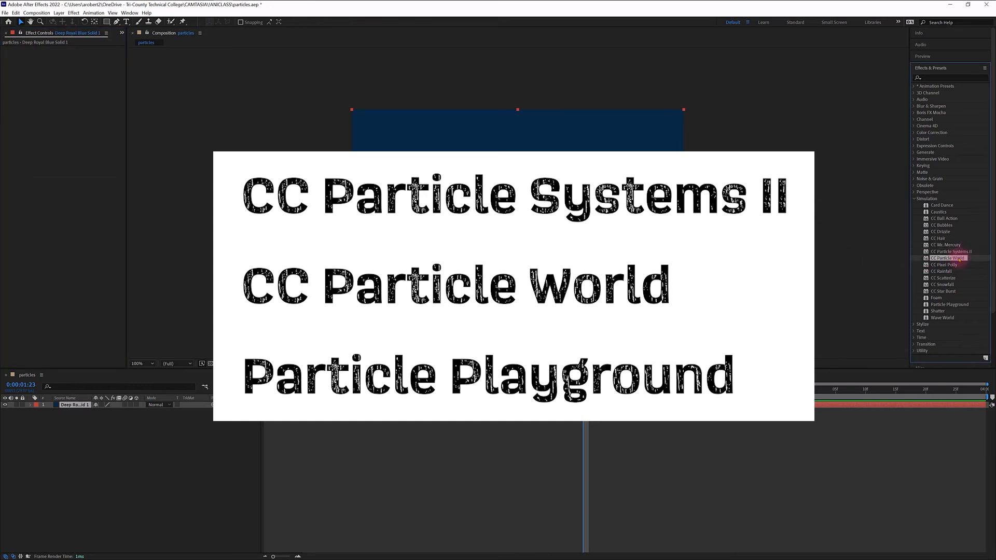
pyautogui.click(957, 305)
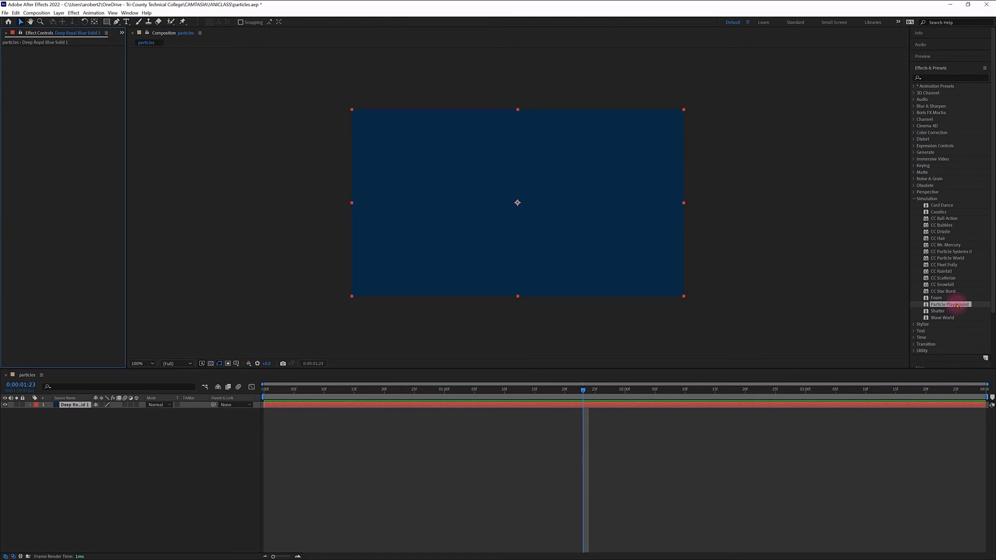
pyautogui.click(963, 252)
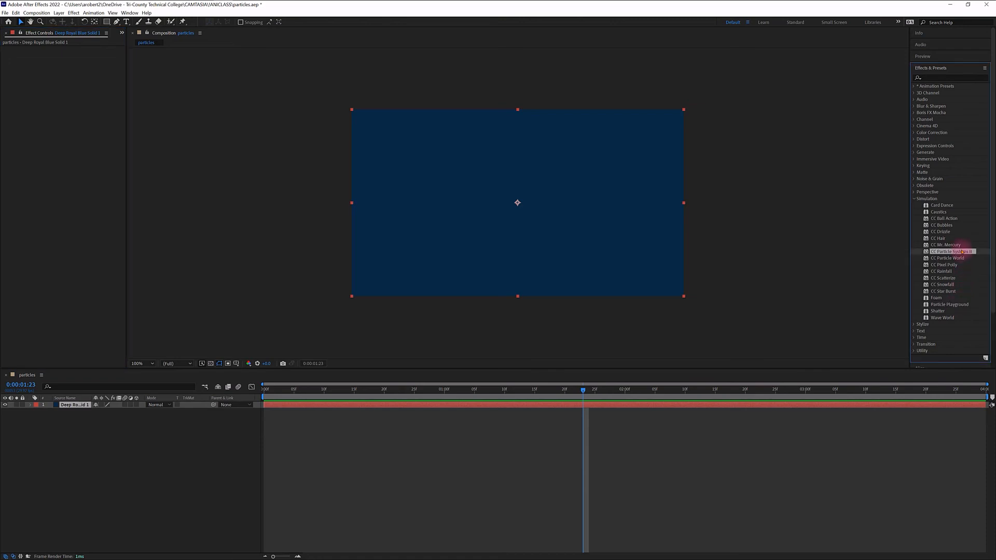
# From the composition's first frame, apply CC Particle Systems II to the deep blue solid and preview the particles
pyautogui.click(218, 390)
pyautogui.press('Home')
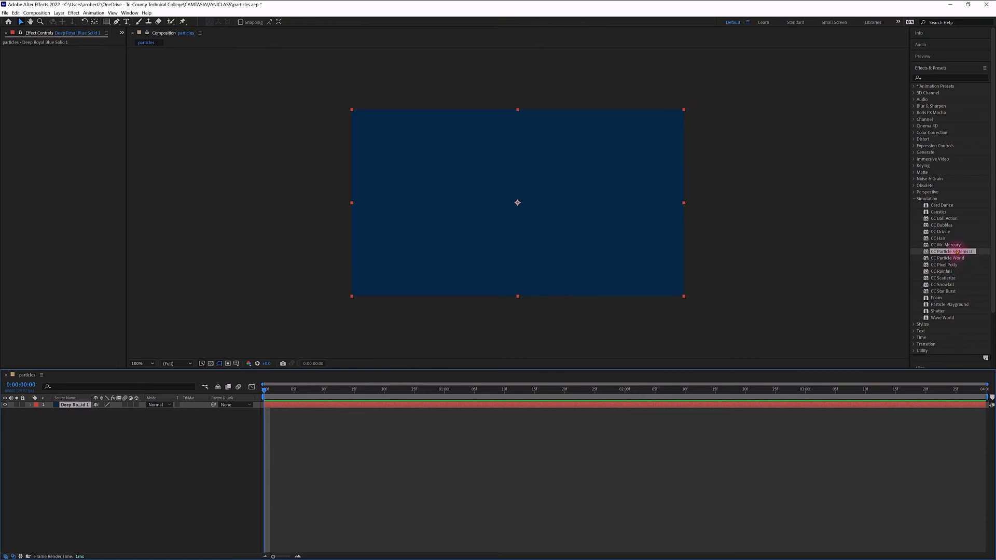
pyautogui.moveTo(957, 252); pyautogui.dragTo(515, 191)
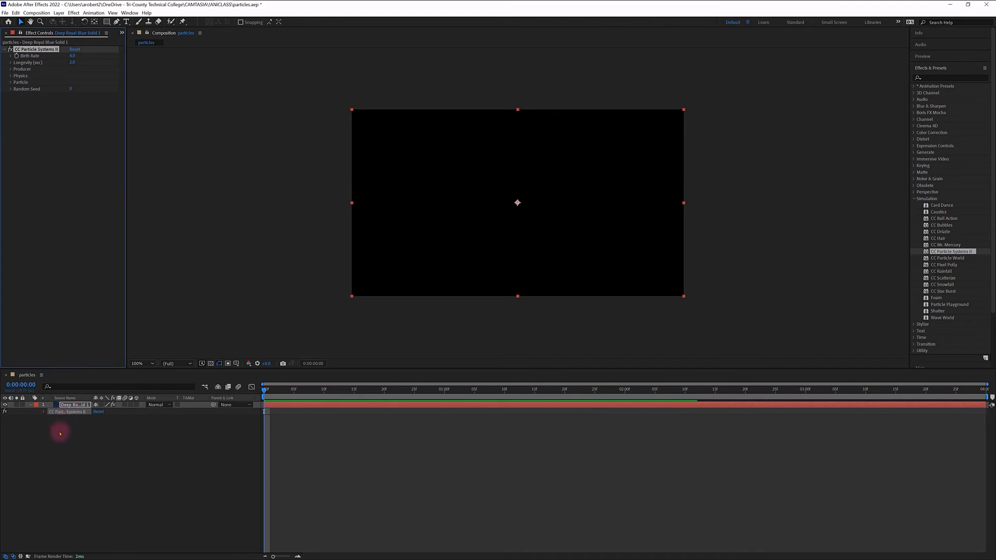
pyautogui.press('space')
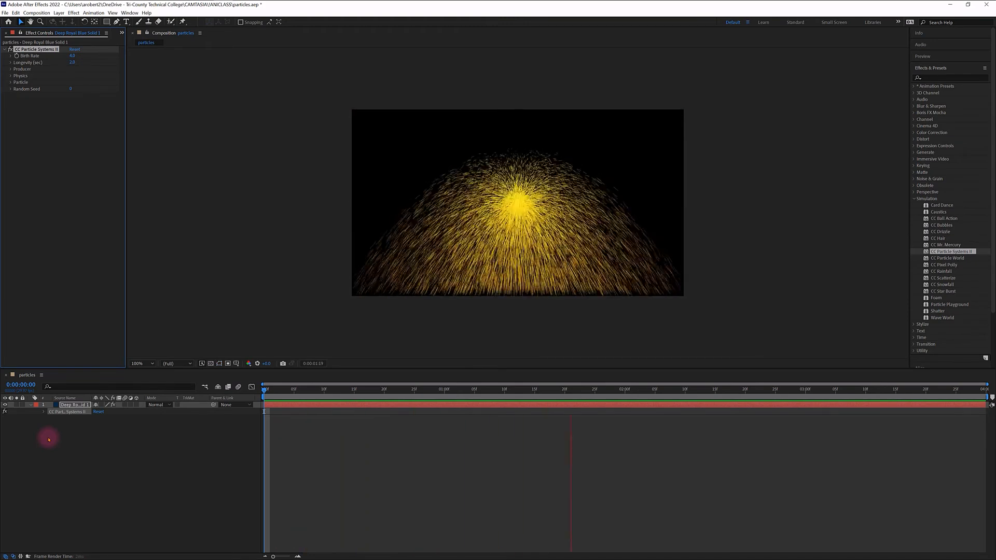
pyautogui.press('space')
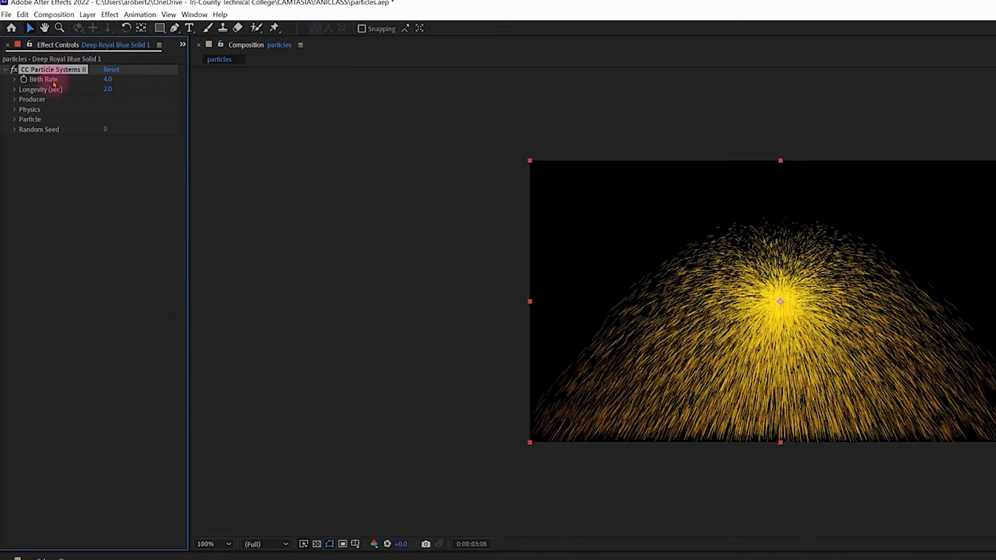
pyautogui.press('space')
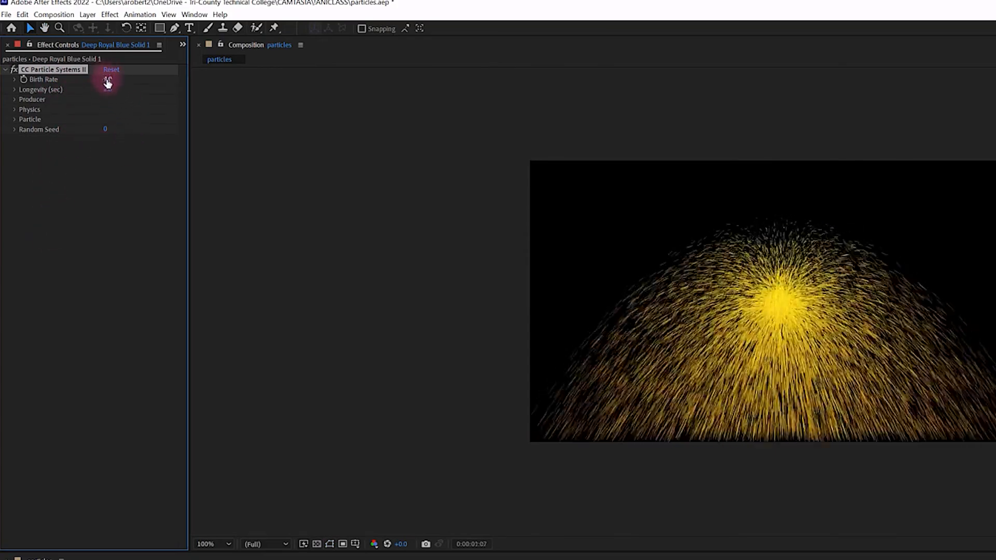
# Test the CC Particle Systems II birth rate at about 58.8 and at 1
pyautogui.moveTo(108, 82); pyautogui.dragTo(402, 91)
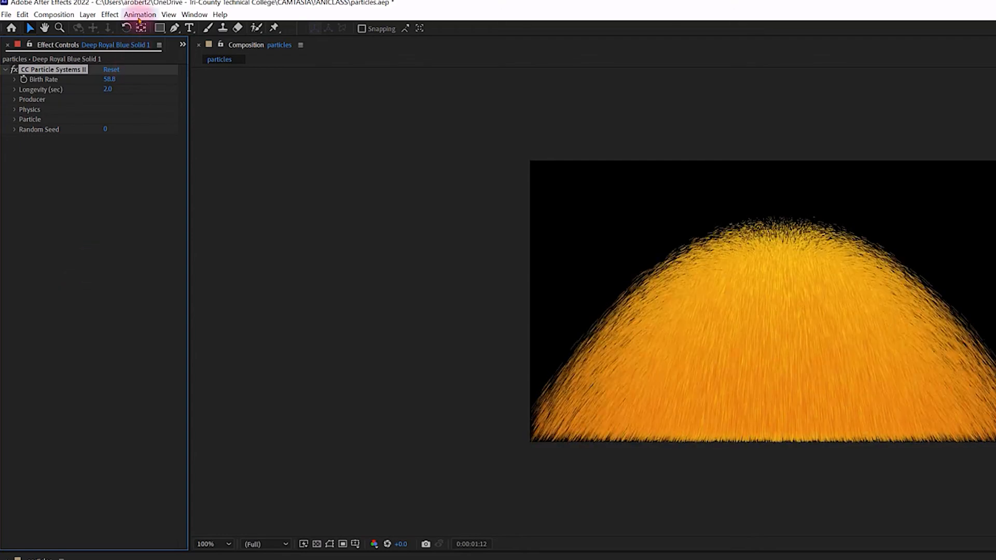
pyautogui.click(106, 75)
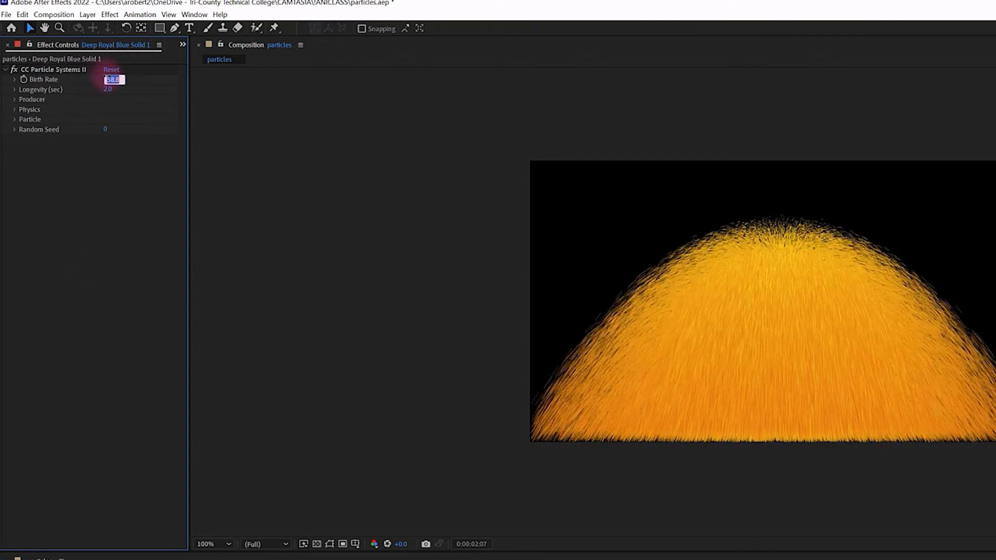
pyautogui.write('1')
pyautogui.press('Return')
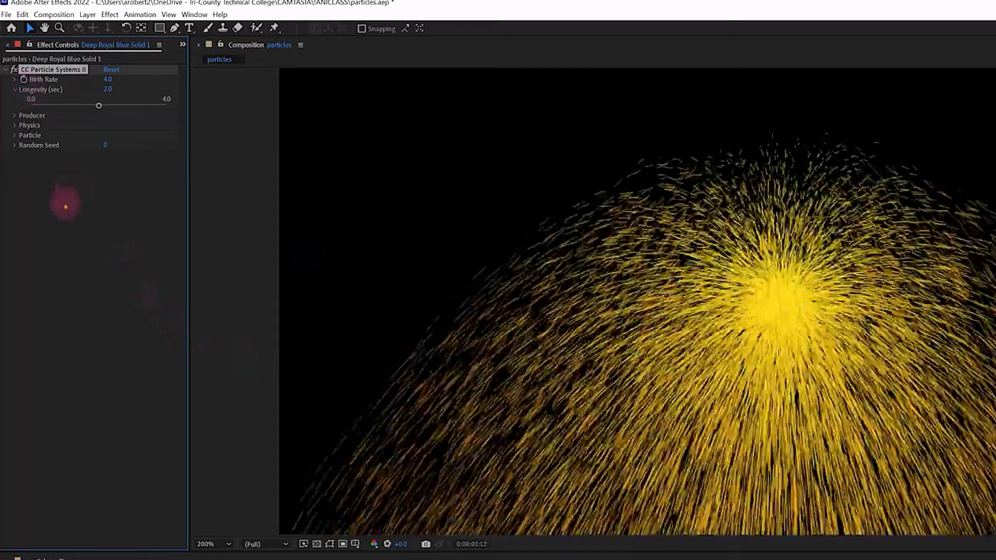
# Try shorter particle longevity values while the preview plays, and set the longevity to 4 seconds
pyautogui.click(15, 90)
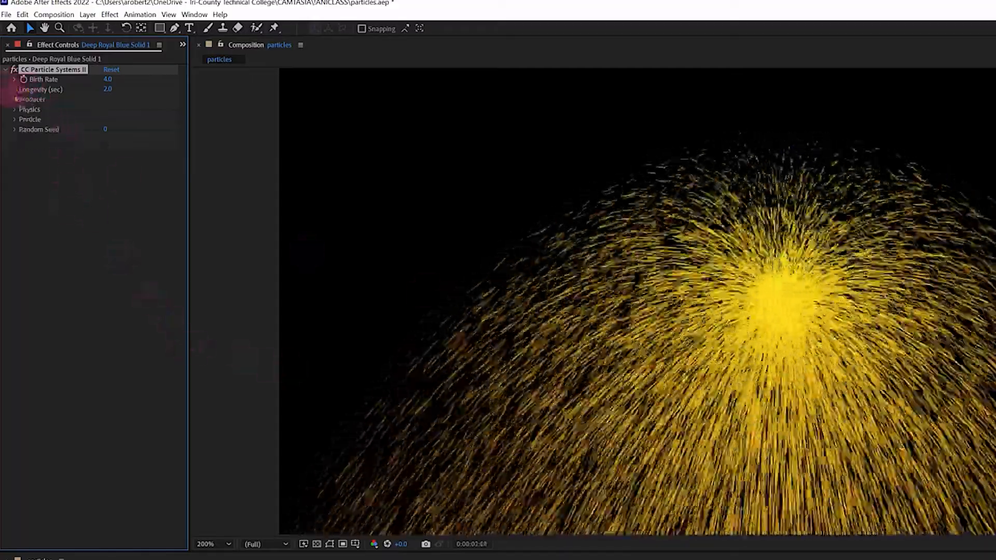
pyautogui.moveTo(106, 89)
pyautogui.mouseDown()
pyautogui.moveTo(56, 87)
pyautogui.moveTo(111, 94)
pyautogui.mouseUp()
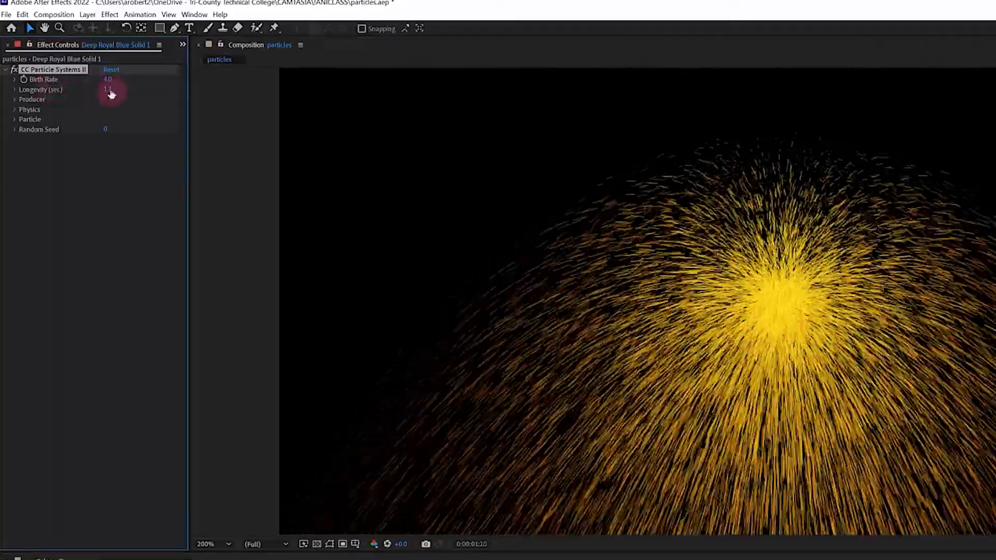
pyautogui.click(109, 92)
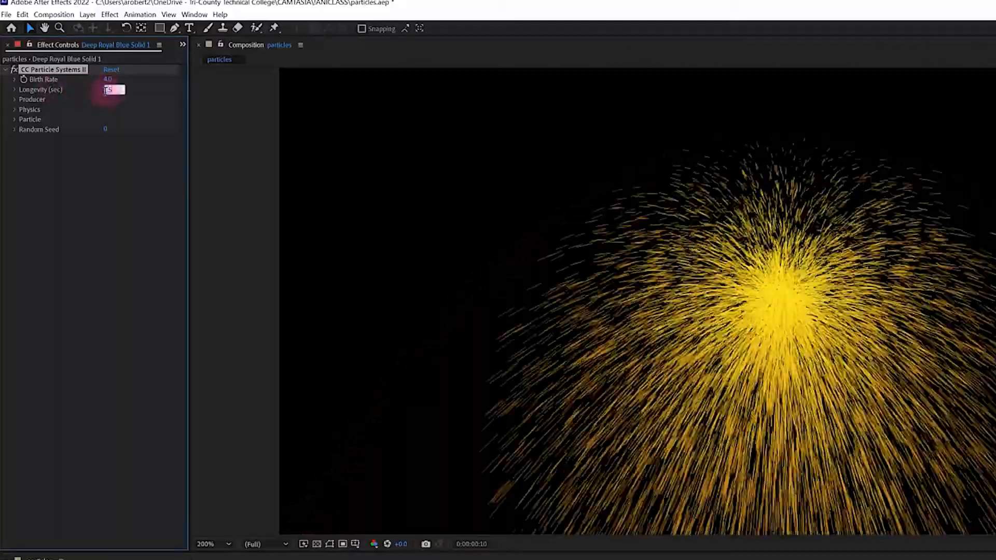
pyautogui.press('Return')
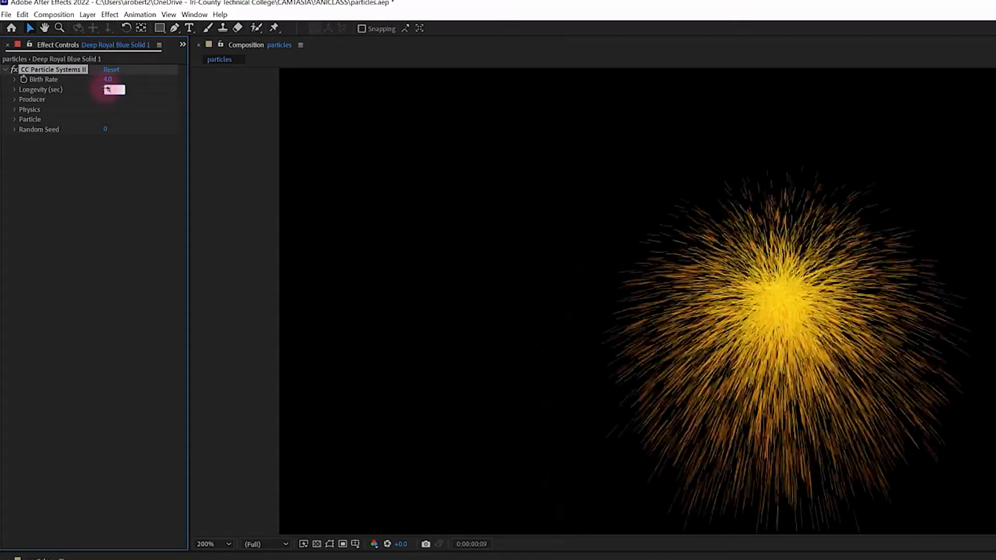
pyautogui.write('4')
pyautogui.press('Return')
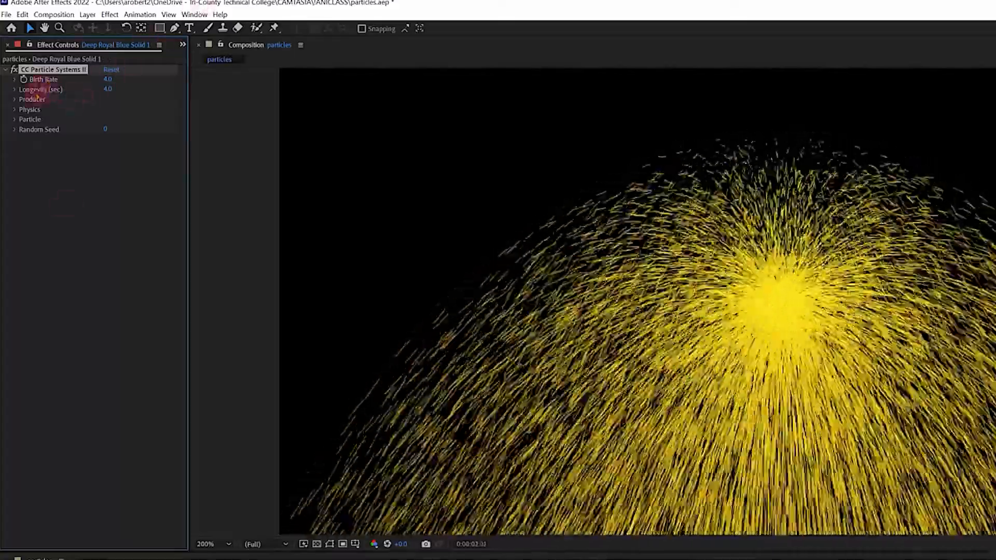
# Place the particle producer near the composition's upper-right area, and shift its horizontal and vertical position values
pyautogui.click(15, 99)
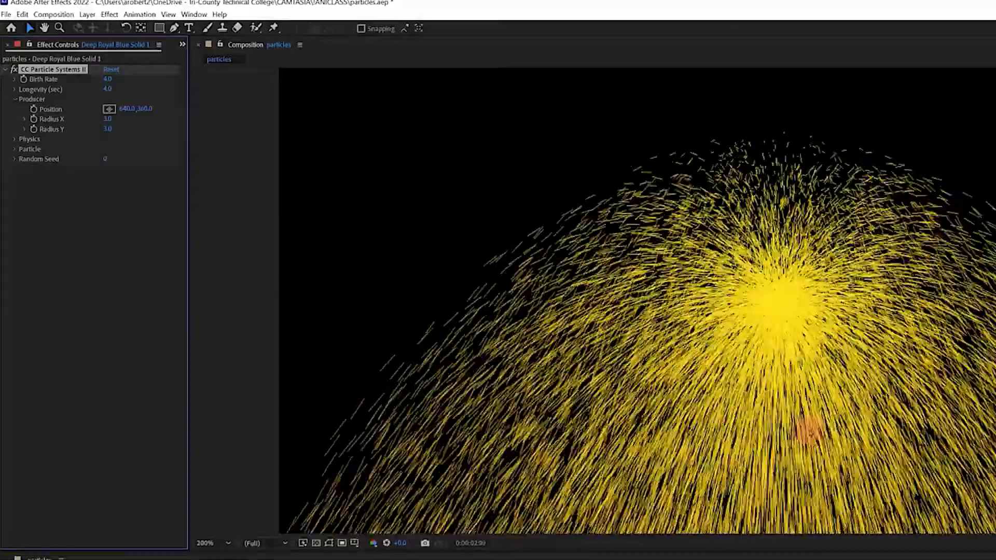
pyautogui.scroll(-4, 800, 426)
pyautogui.scroll(2, 794, 422)
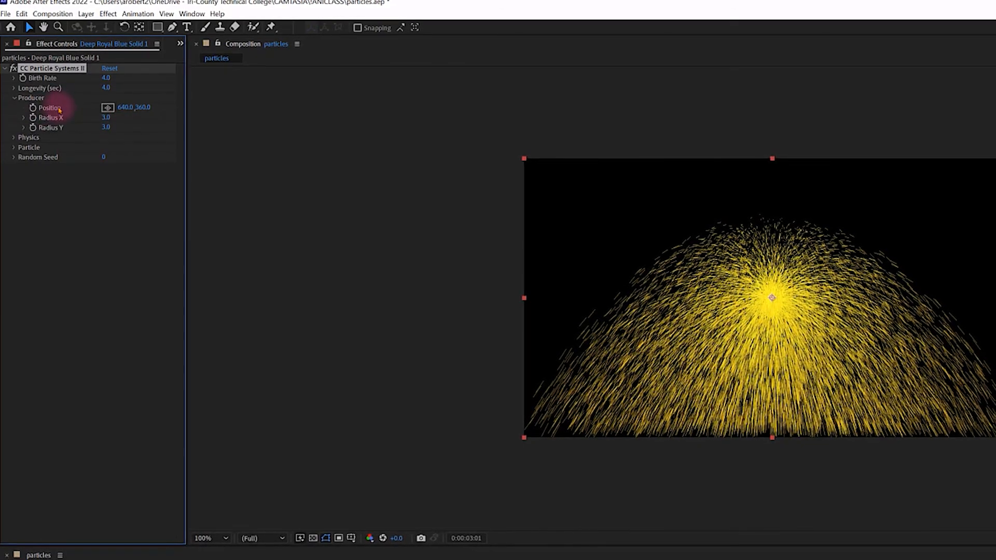
pyautogui.click(105, 108)
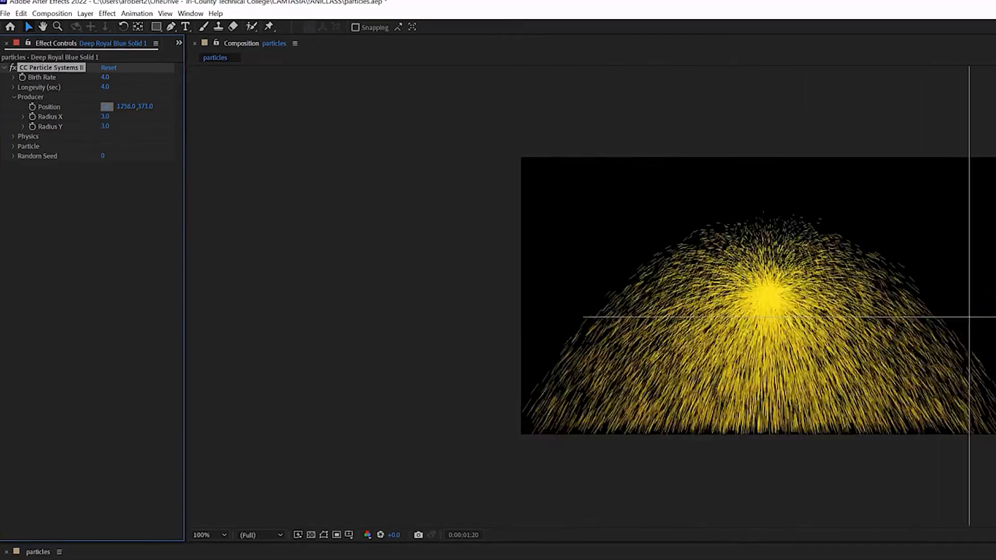
pyautogui.click(968, 237)
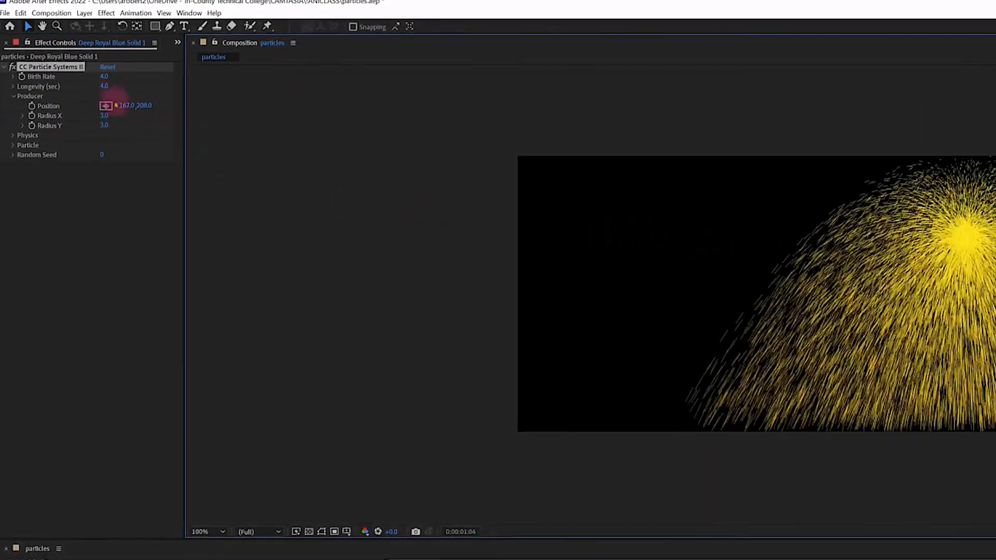
pyautogui.moveTo(128, 106); pyautogui.dragTo(1, 114)
pyautogui.moveTo(134, 102); pyautogui.dragTo(84, 100)
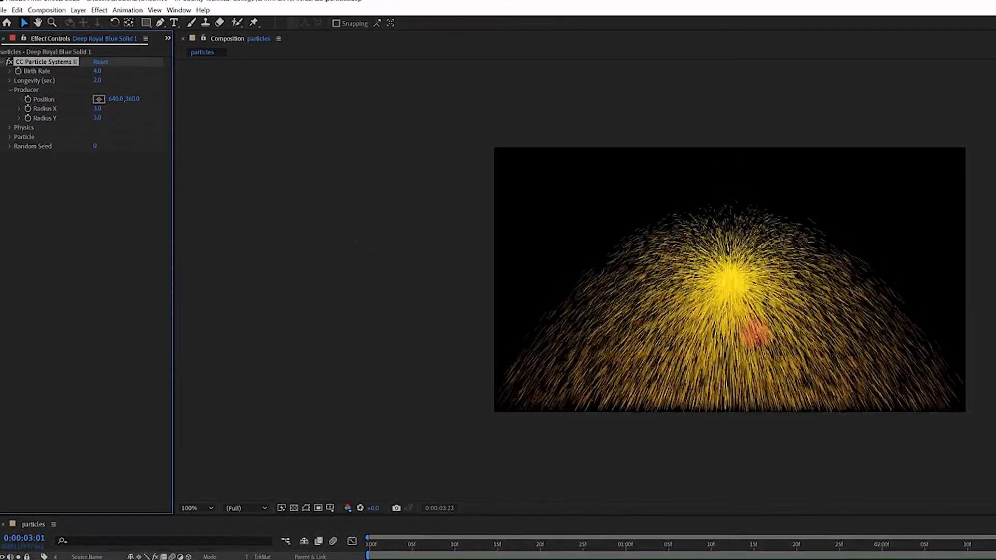
# Increase the producer's Radius X to 115 and Radius Y to 106 to spread the particles across the frame
pyautogui.moveTo(98, 110); pyautogui.dragTo(162, 109)
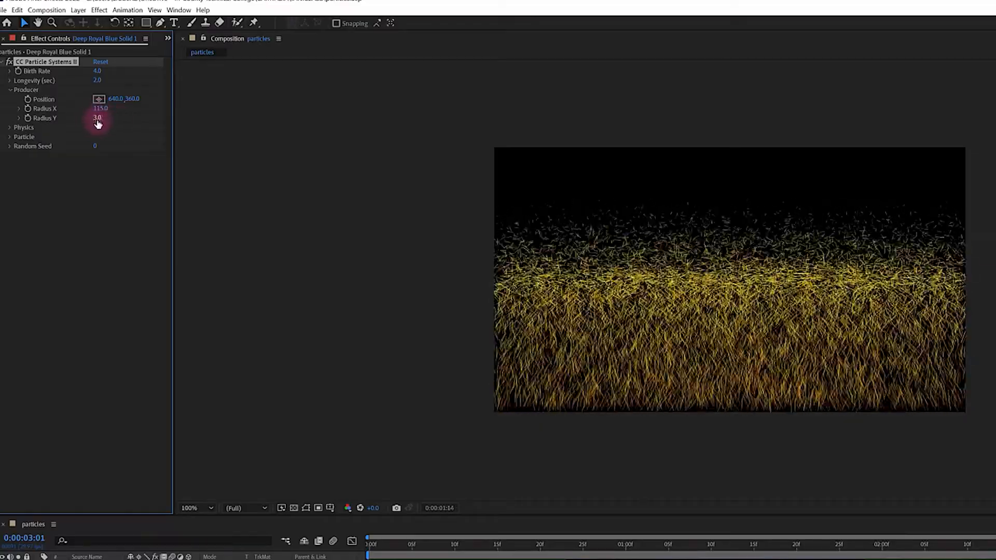
pyautogui.moveTo(96, 120); pyautogui.dragTo(153, 118)
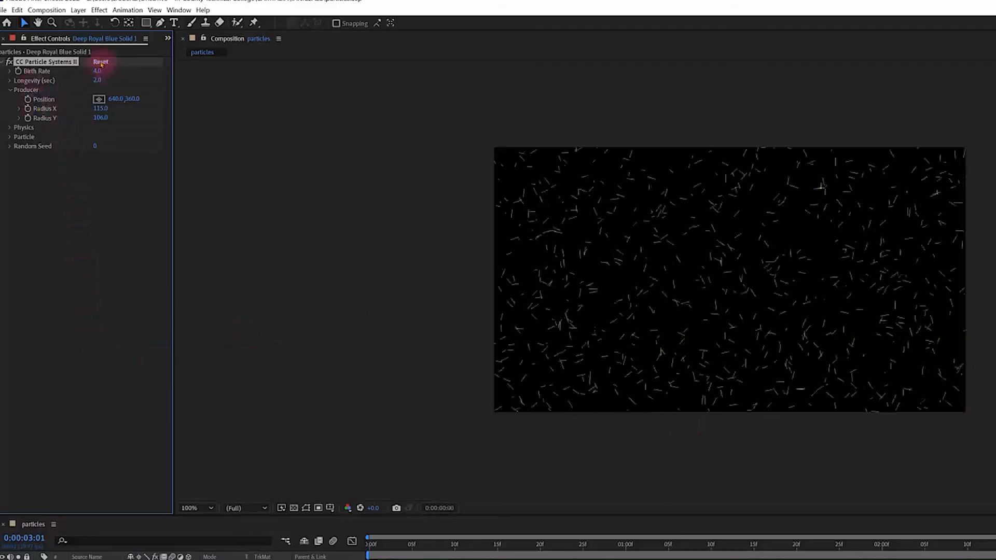
pyautogui.click(10, 91)
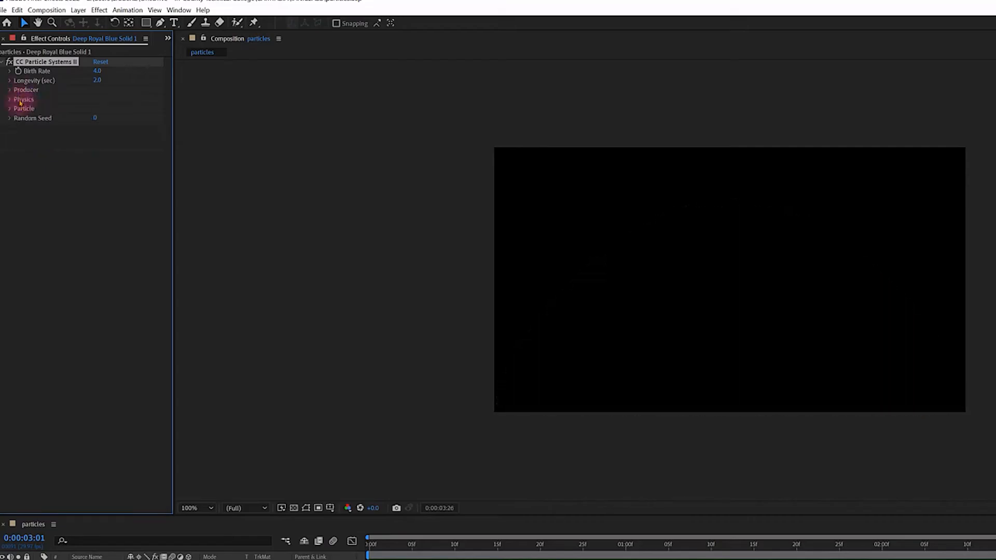
# Try a particle velocity of 4.1 in the physics settings, and restore the velocity and effect to their defaults
pyautogui.click(9, 101)
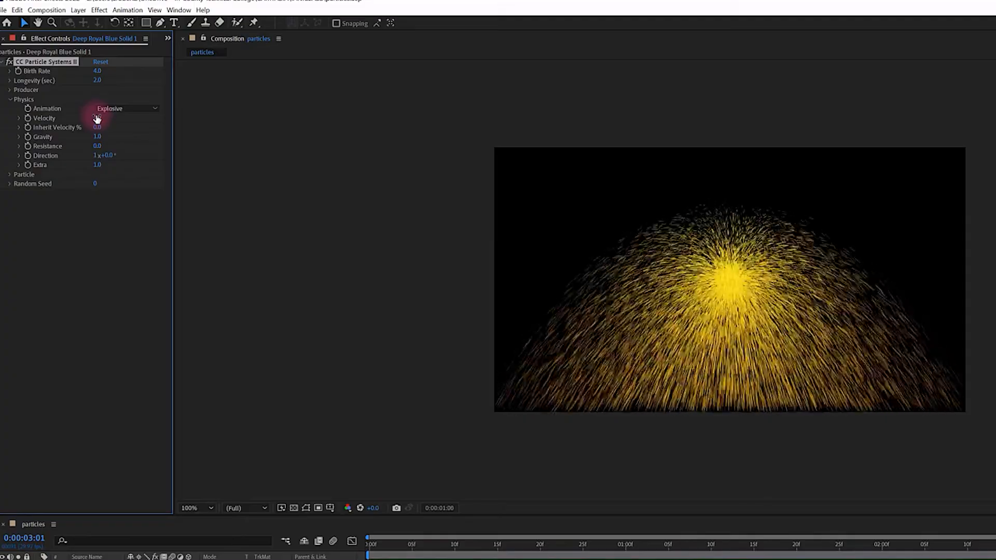
pyautogui.moveTo(97, 119); pyautogui.dragTo(278, 133)
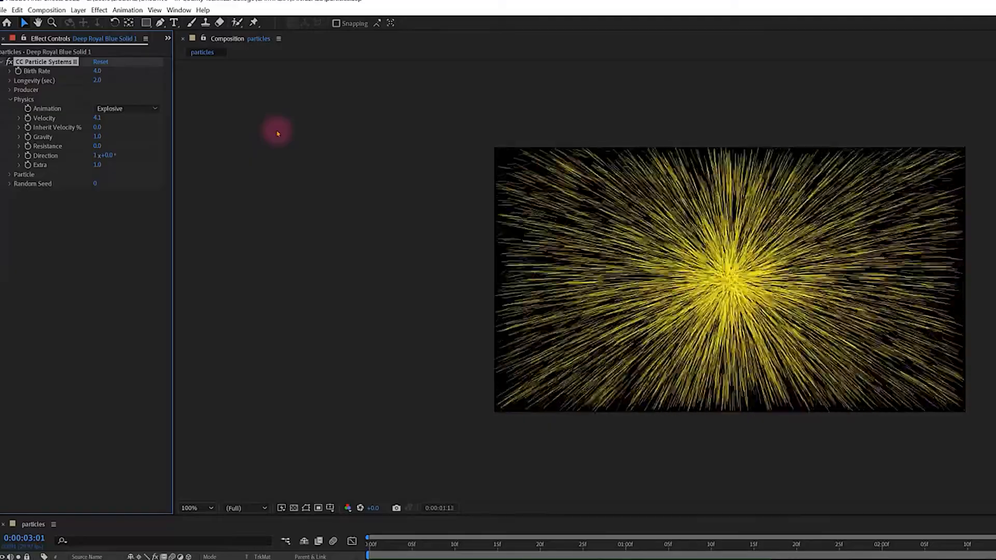
pyautogui.rightClick(72, 118)
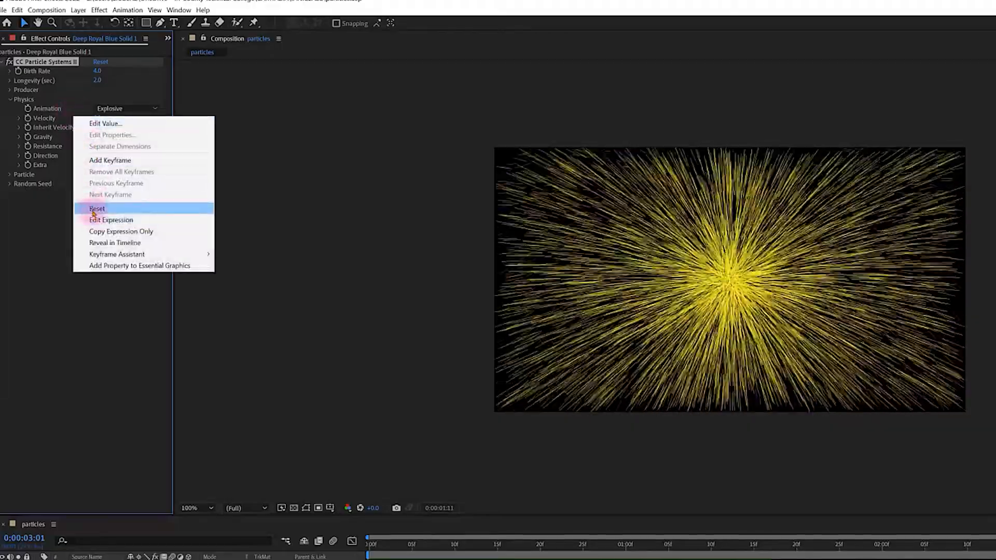
pyautogui.click(93, 214)
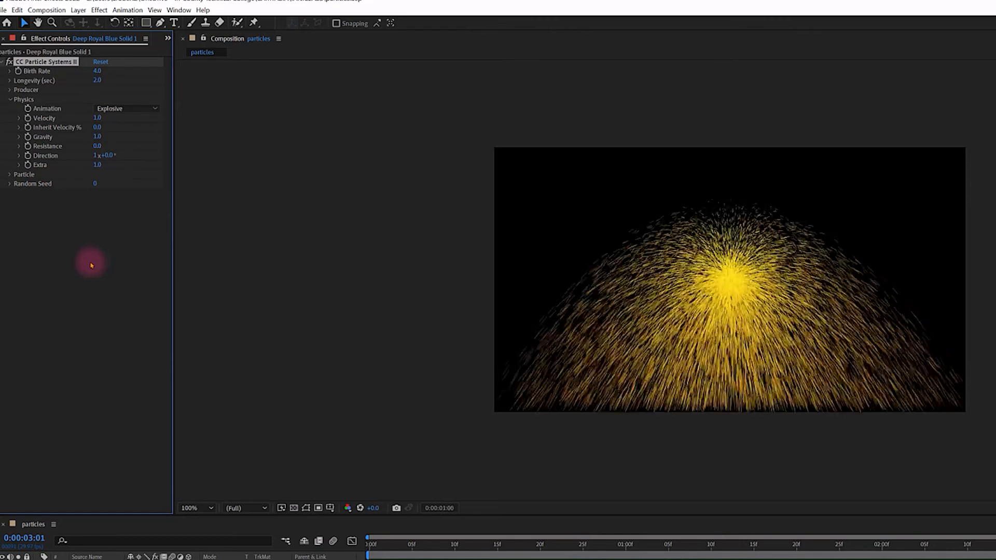
pyautogui.click(101, 62)
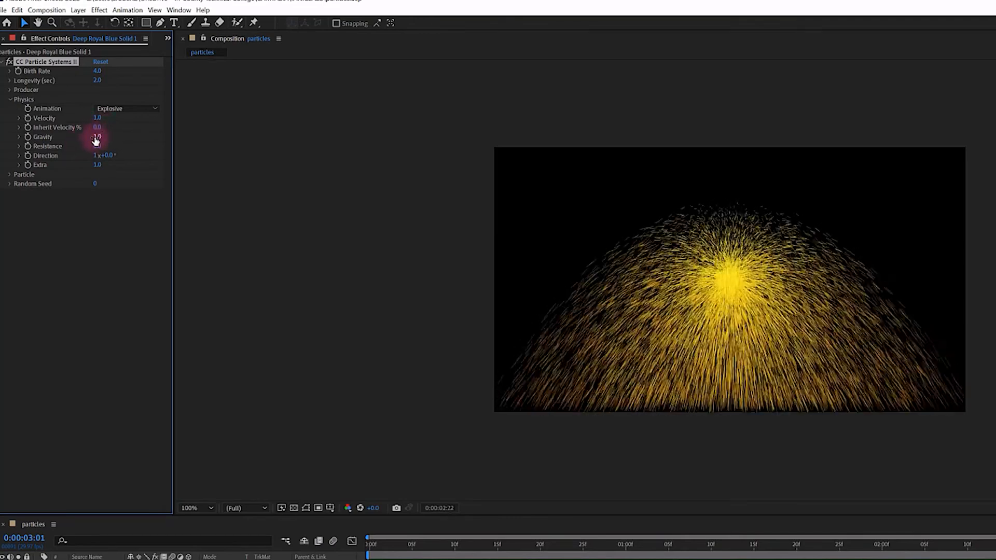
# Test a physics gravity of 3.1 and then -1.9, and lower the producer to a vertical position of 694
pyautogui.moveTo(95, 140); pyautogui.dragTo(206, 136)
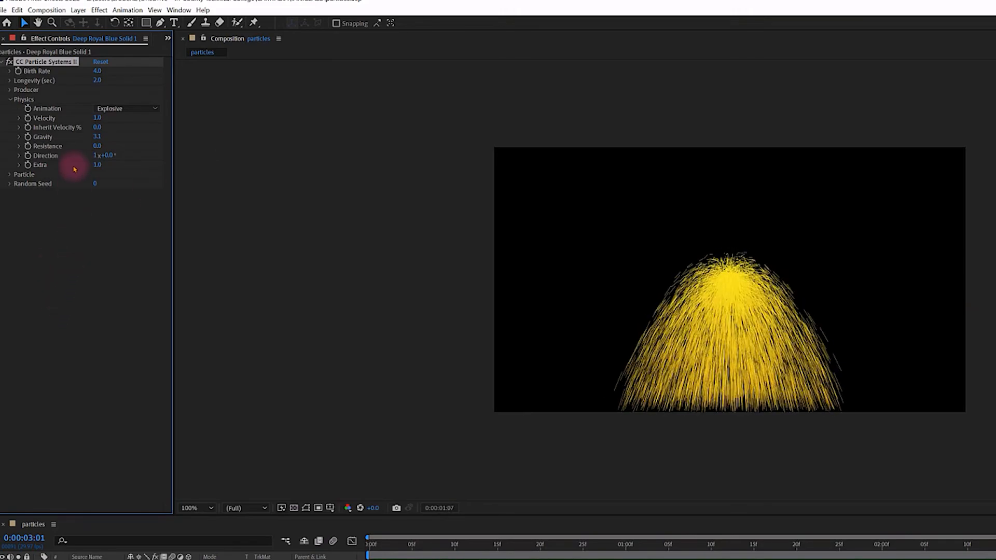
pyautogui.moveTo(99, 139); pyautogui.dragTo(1, 135)
pyautogui.moveTo(82, 139); pyautogui.dragTo(49, 137)
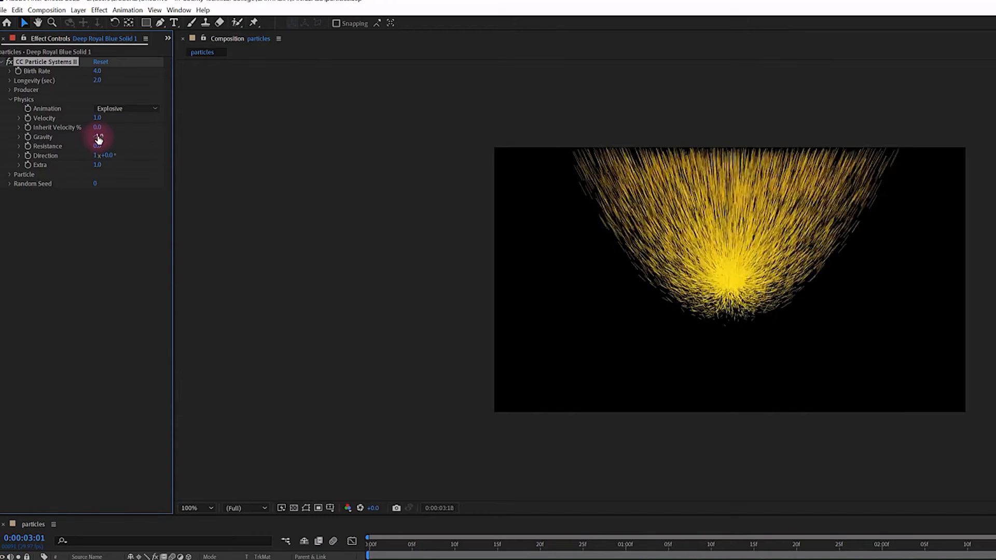
pyautogui.click(10, 90)
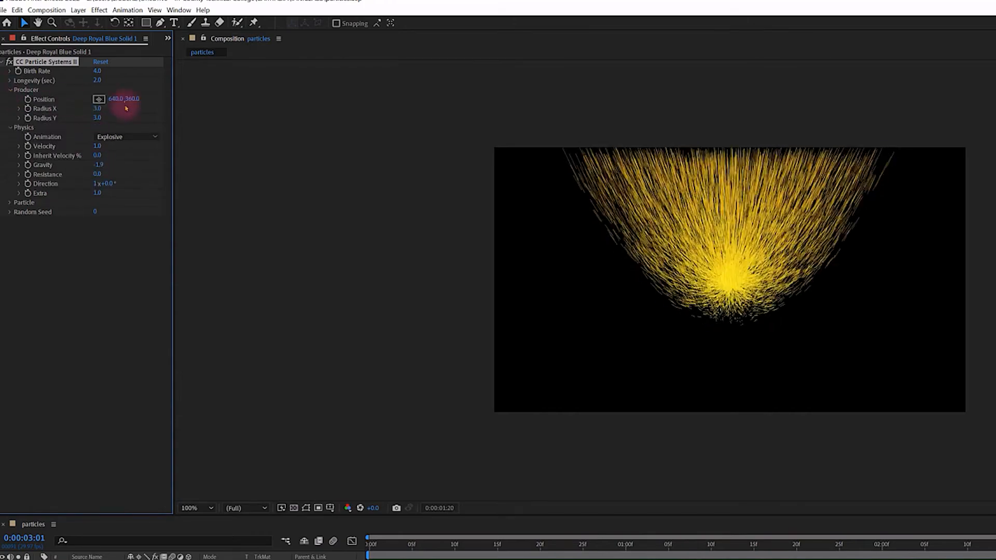
pyautogui.moveTo(126, 105); pyautogui.dragTo(333, 84)
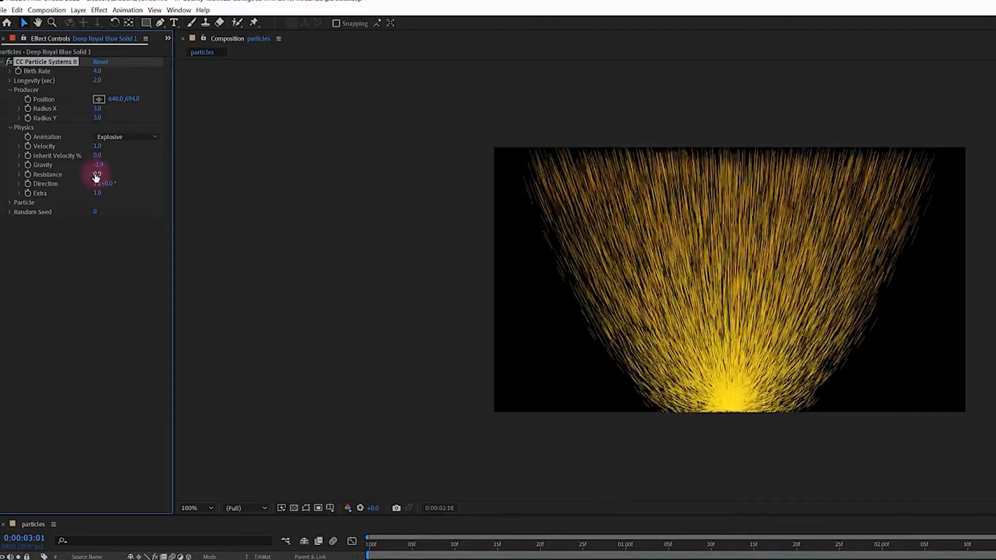
# Try a much higher particle resistance, set it to 30, and change the physics direction to 4x+227°
pyautogui.moveTo(96, 178); pyautogui.dragTo(878, 123)
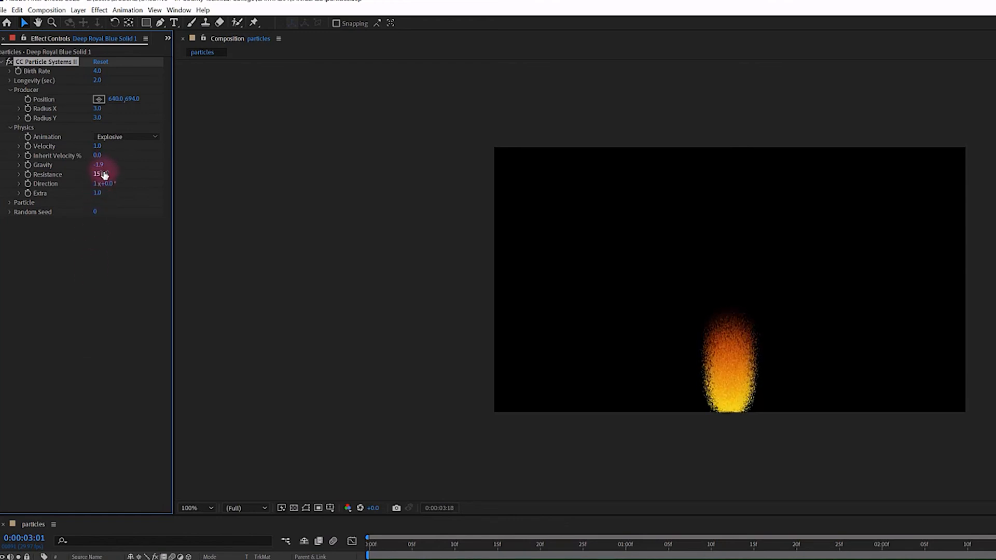
pyautogui.moveTo(104, 176)
pyautogui.mouseDown()
pyautogui.moveTo(5, 182)
pyautogui.moveTo(77, 159)
pyautogui.moveTo(104, 176)
pyautogui.moveTo(5, 179)
pyautogui.moveTo(129, 186)
pyautogui.moveTo(93, 177)
pyautogui.moveTo(106, 175)
pyautogui.mouseUp()
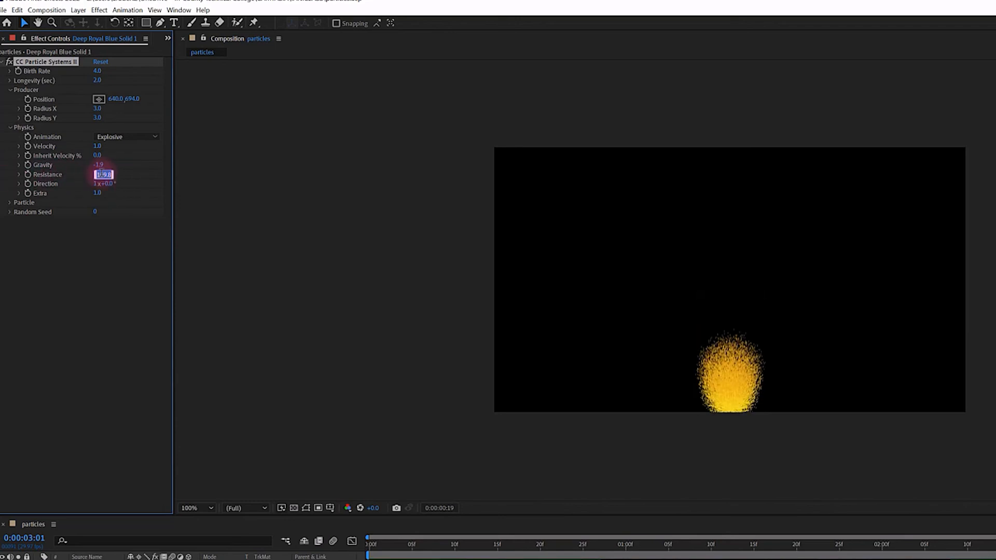
pyautogui.press('Return')
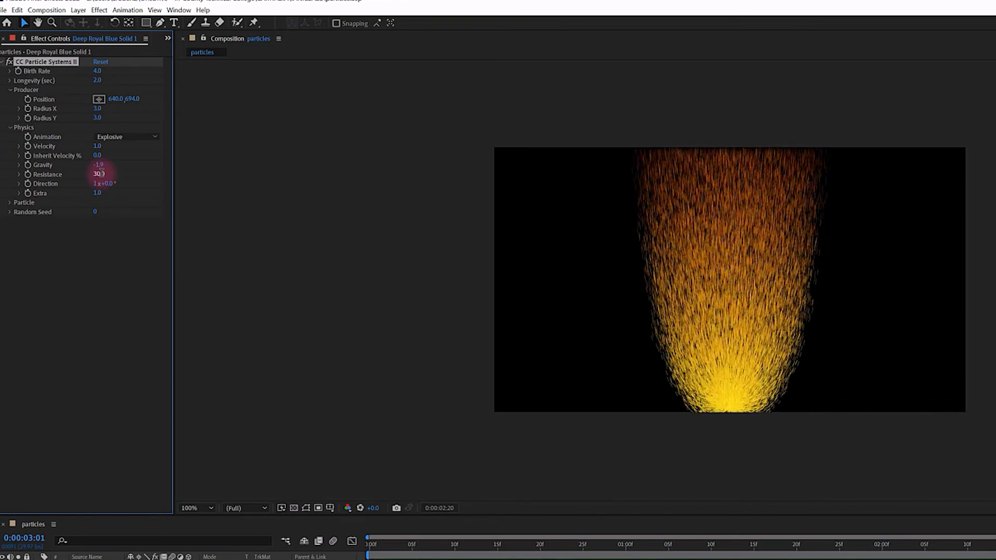
pyautogui.moveTo(97, 183); pyautogui.dragTo(97, 196)
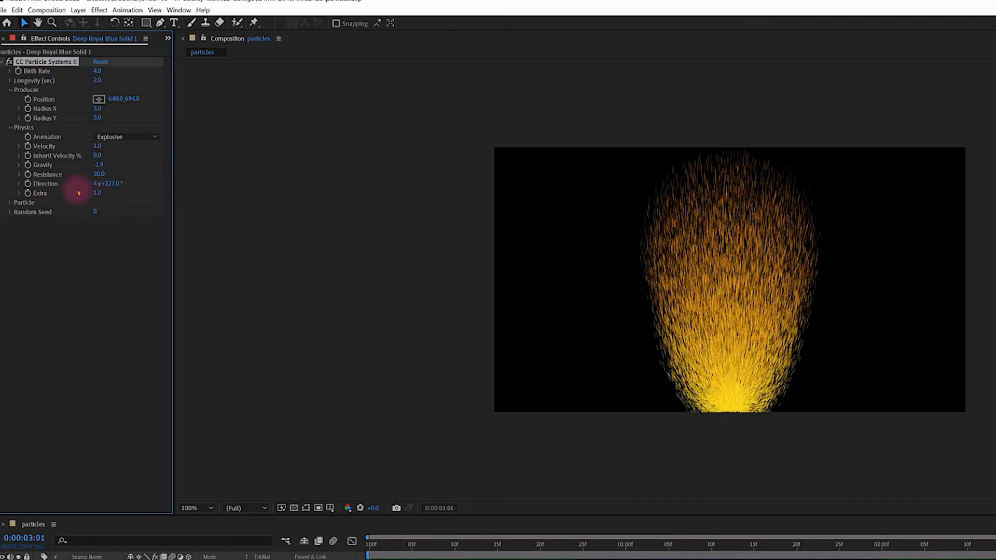
# Try the Fractal Explosive, Twirl and Twirly animation types on the particles
pyautogui.click(115, 137)
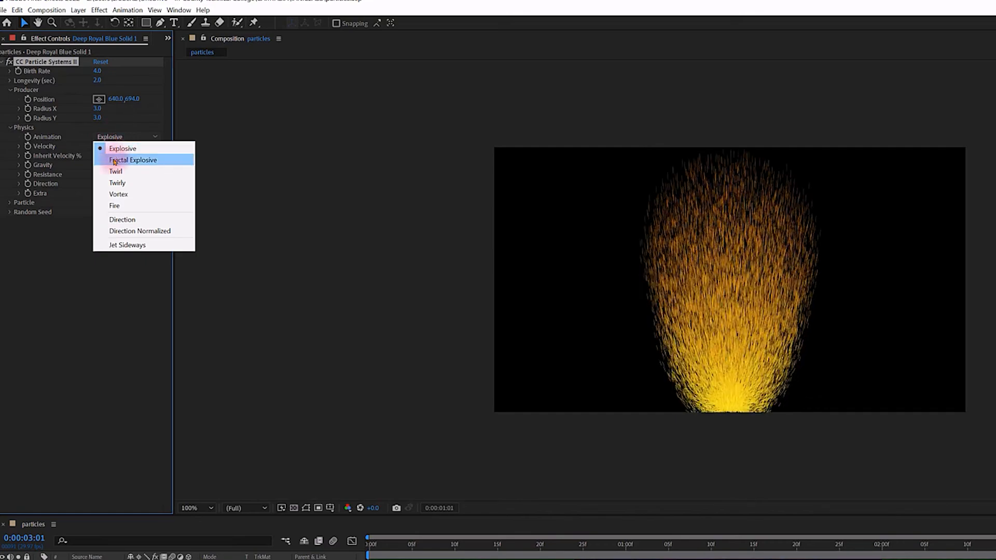
pyautogui.click(113, 161)
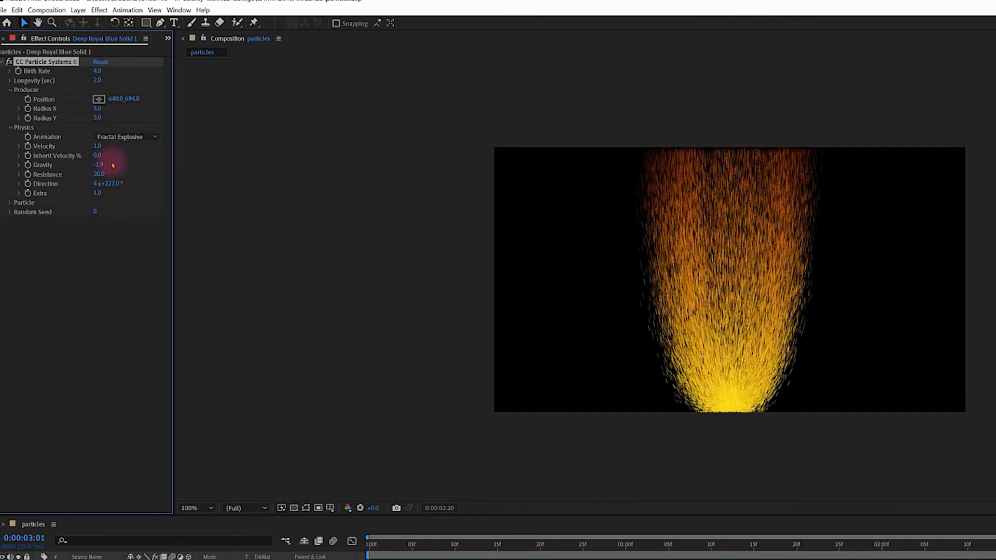
pyautogui.click(115, 138)
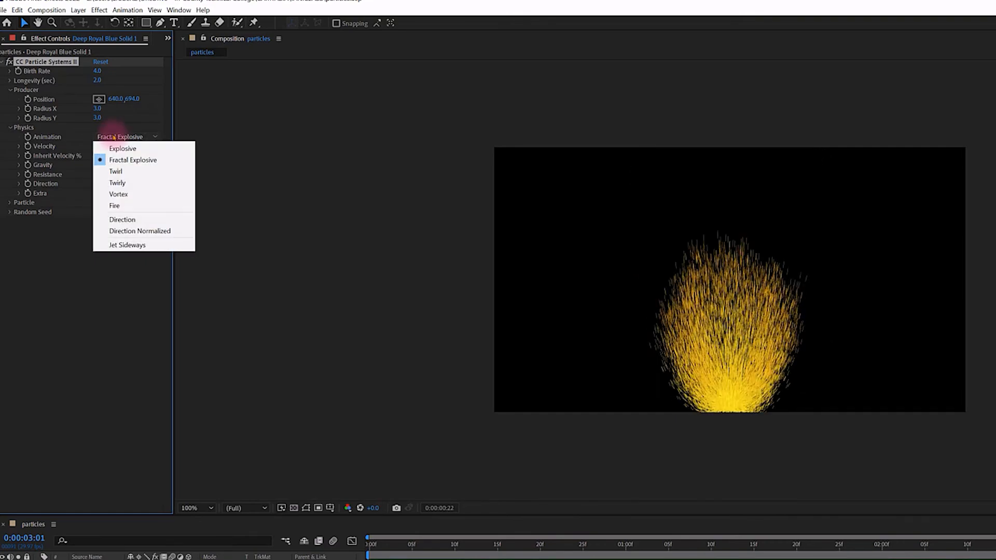
pyautogui.click(113, 171)
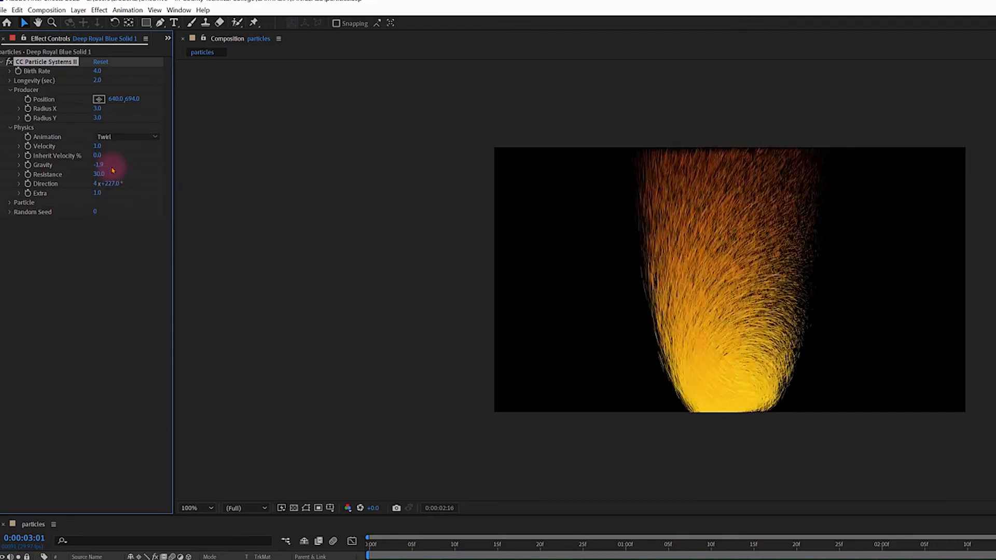
pyautogui.click(106, 137)
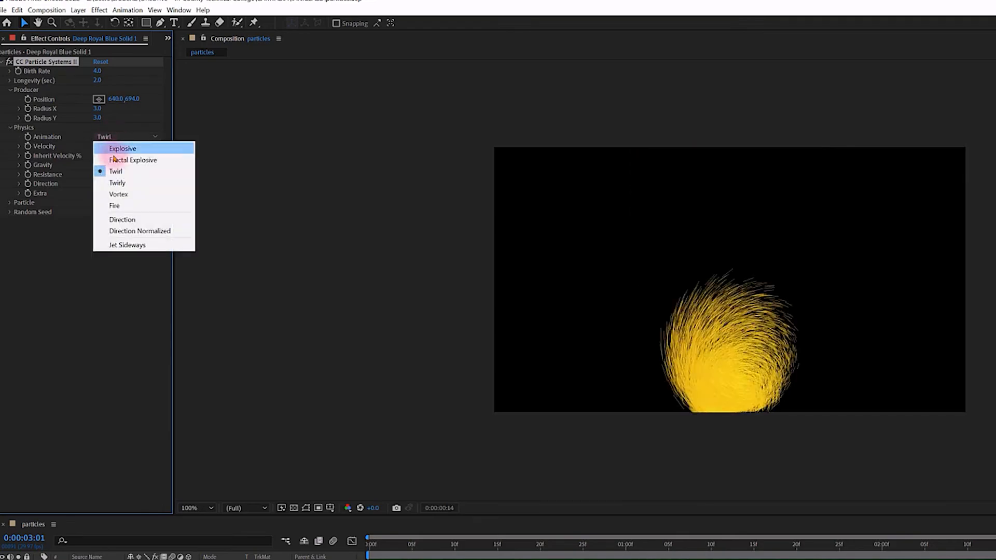
pyautogui.click(116, 184)
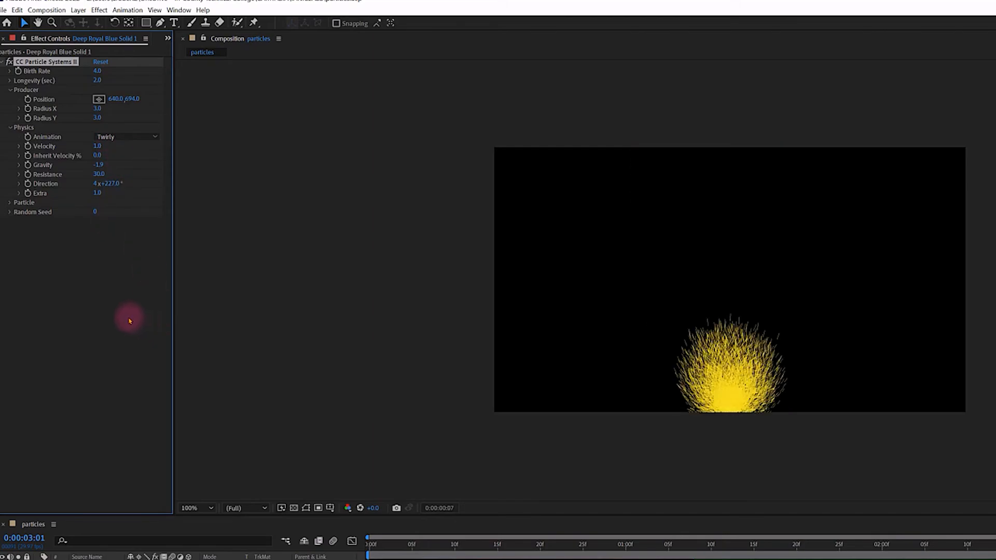
# Switch the particle animation type to Vortex and set the resistance to 0
pyautogui.click(131, 137)
pyautogui.click(128, 199)
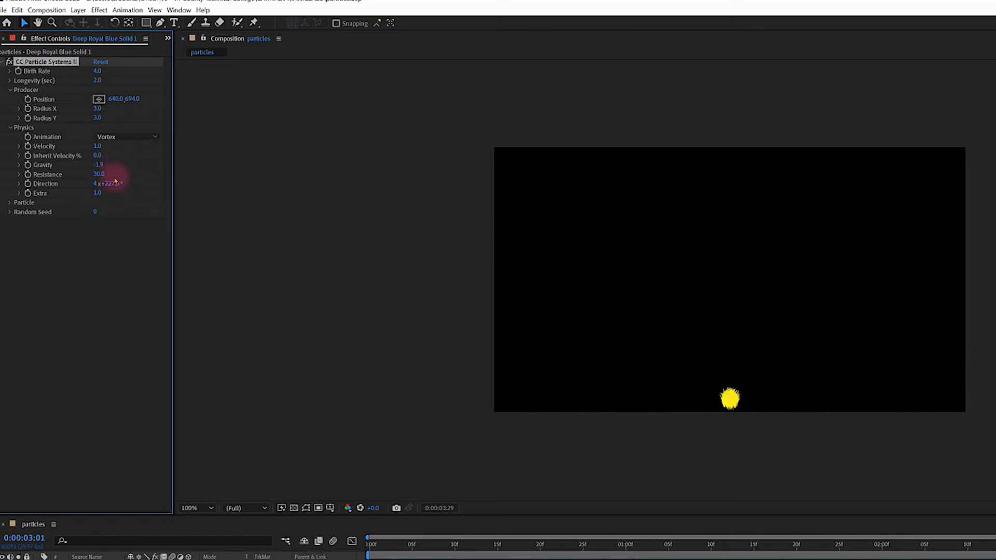
pyautogui.click(99, 175)
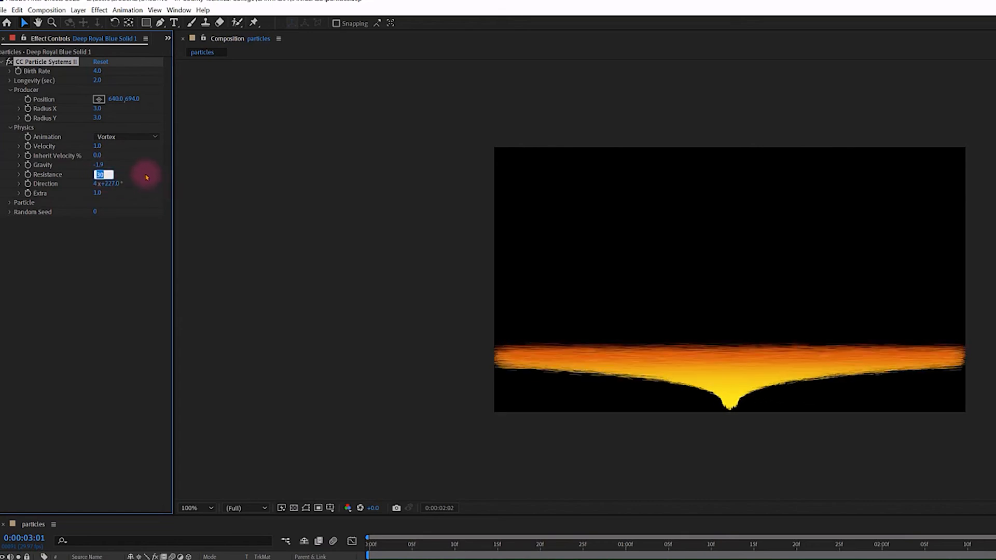
pyautogui.write('0')
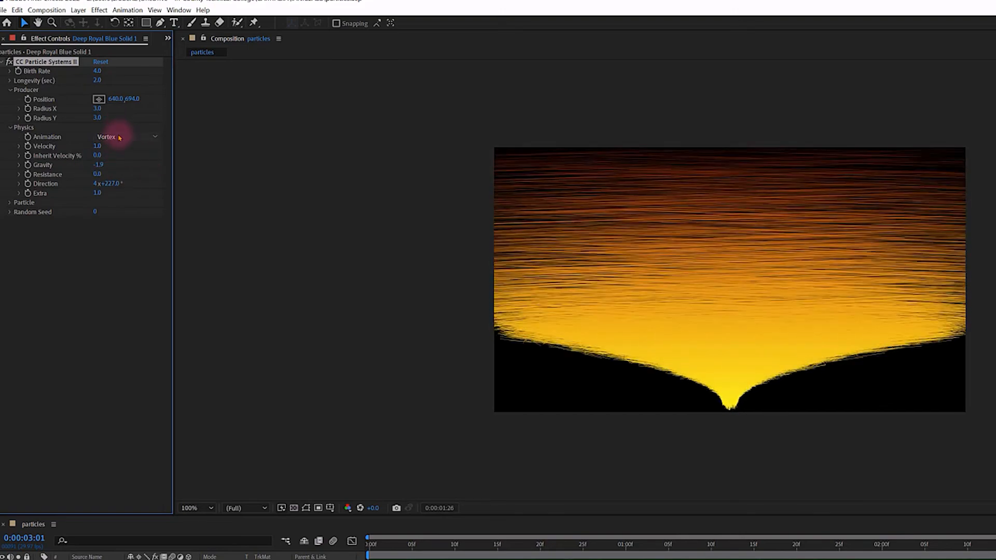
# Switch the particle animation type to Fire and set the gravity to 1
pyautogui.click(119, 136)
pyautogui.click(120, 206)
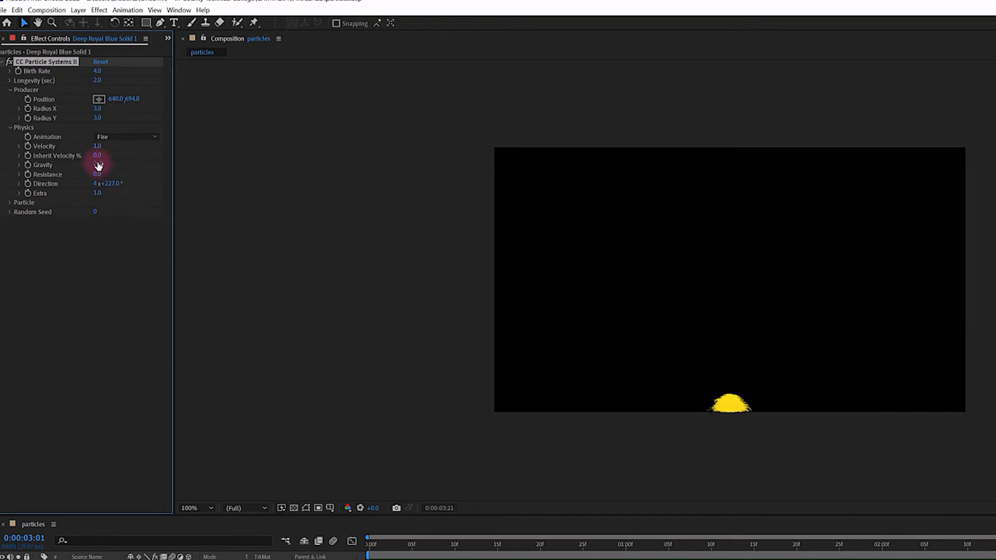
pyautogui.moveTo(99, 165); pyautogui.dragTo(103, 171)
pyautogui.write('1')
pyautogui.press('Return')
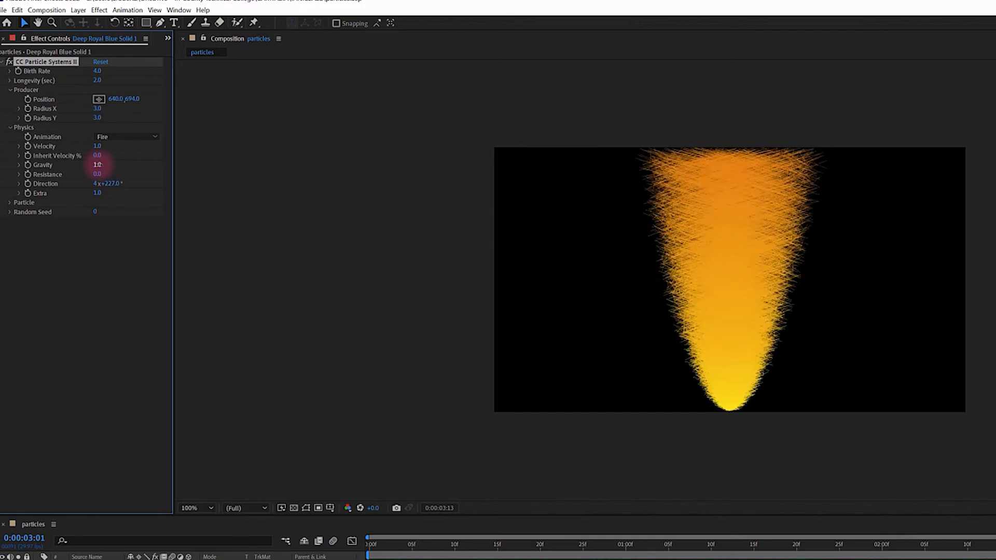
# Switch the particle animation type to Direction and set the physics direction to 4x+275°
pyautogui.click(118, 137)
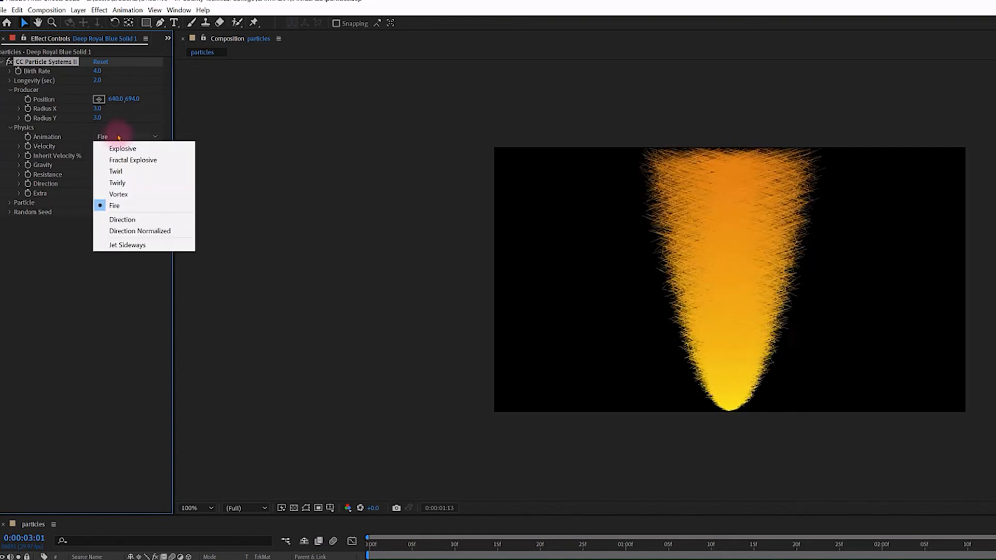
pyautogui.click(106, 219)
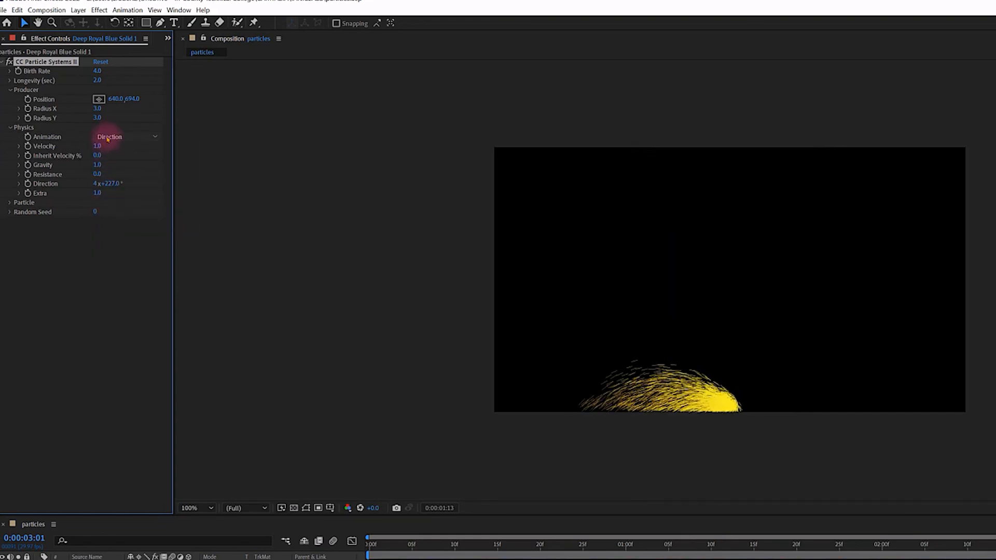
pyautogui.moveTo(109, 184)
pyautogui.mouseDown()
pyautogui.moveTo(227, 182)
pyautogui.moveTo(100, 184)
pyautogui.mouseUp()
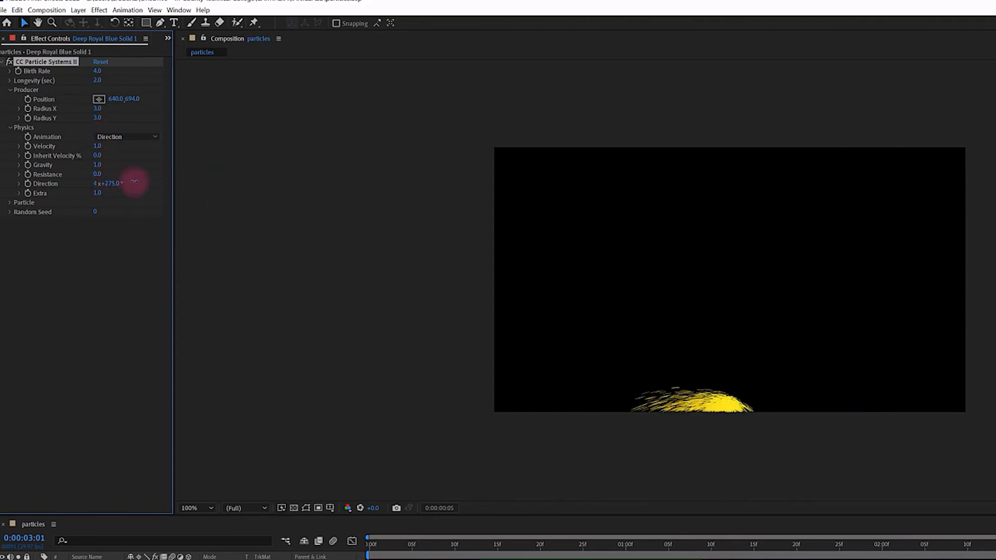
# Raise the producer to a vertical position of 557 and turn the physics direction to 4x+329°
pyautogui.moveTo(133, 101); pyautogui.dragTo(2, 142)
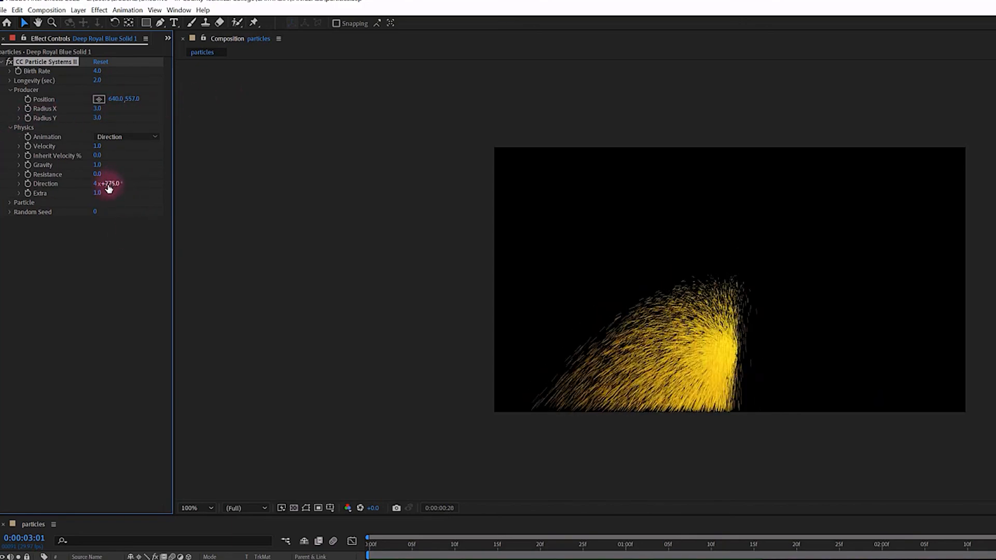
pyautogui.click(112, 137)
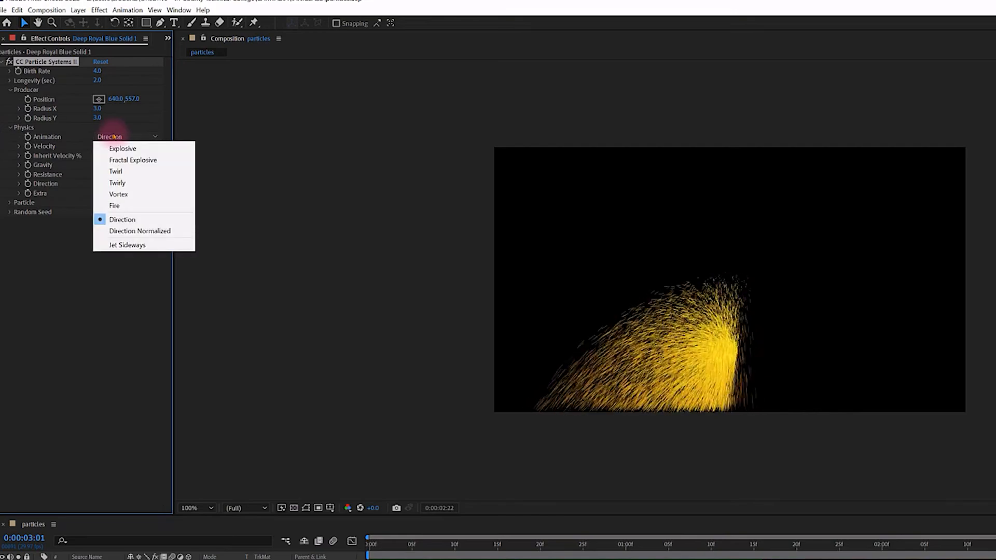
pyautogui.click(114, 137)
pyautogui.click(58, 247)
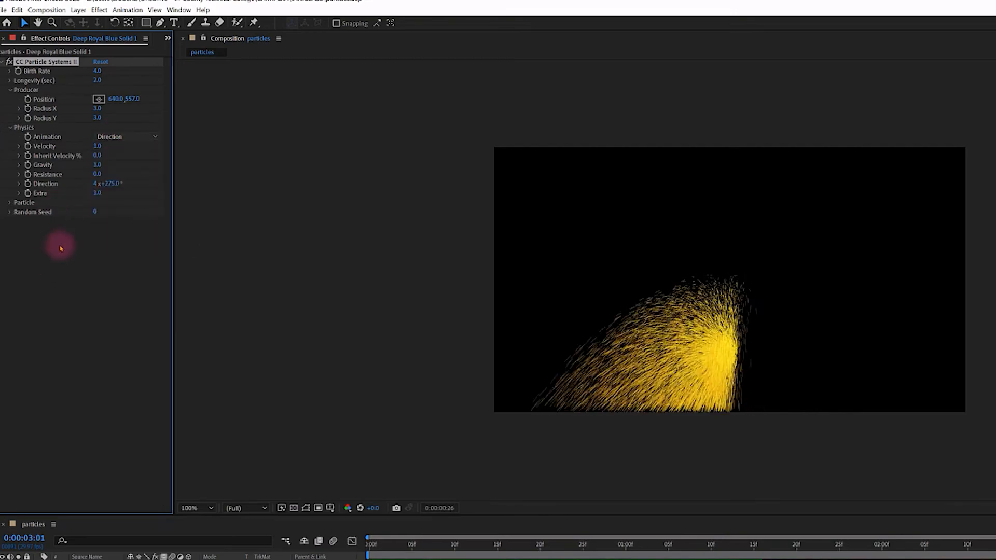
pyautogui.moveTo(109, 183)
pyautogui.mouseDown()
pyautogui.moveTo(183, 183)
pyautogui.moveTo(72, 195)
pyautogui.moveTo(134, 183)
pyautogui.mouseUp()
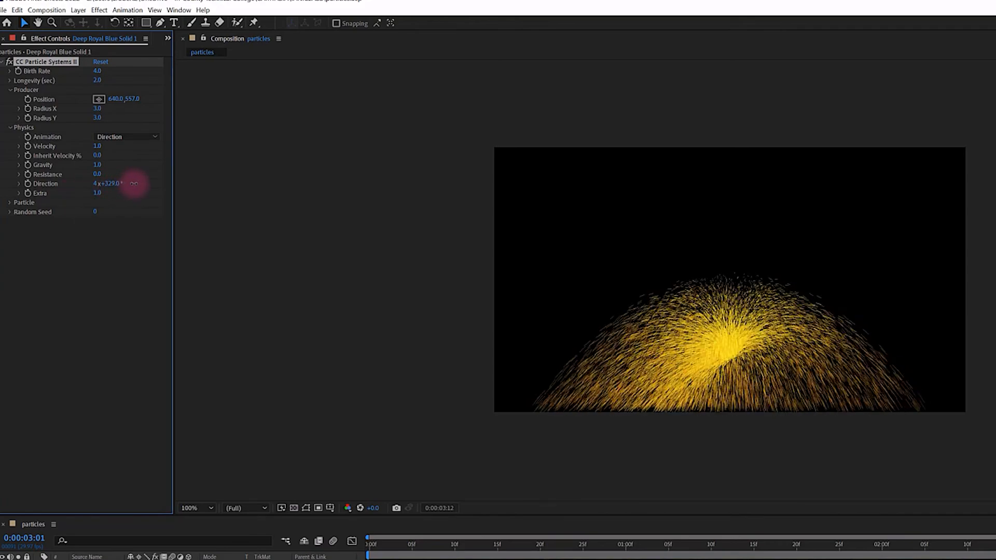
# Switch the particle animation type to Explosive and reset the physics direction to its default
pyautogui.click(133, 136)
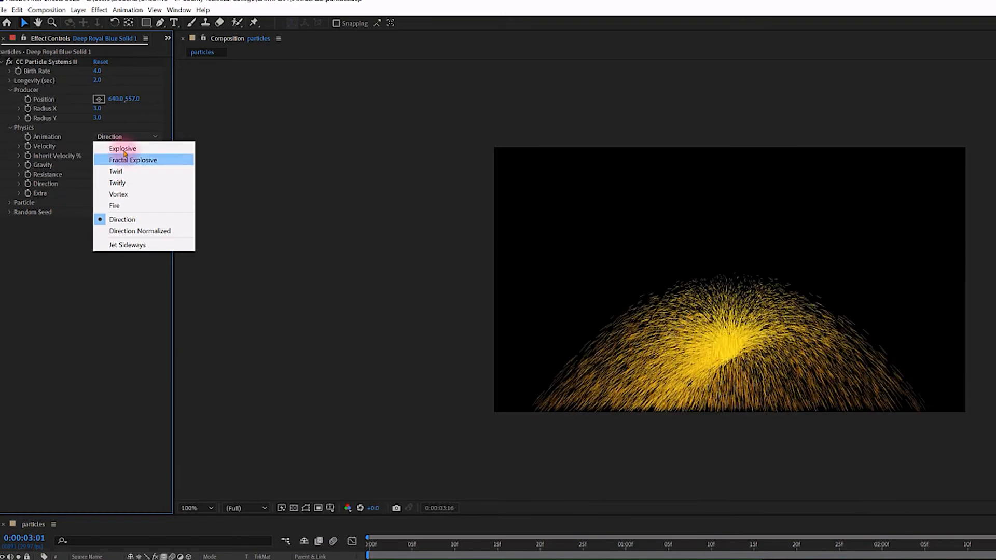
pyautogui.click(123, 148)
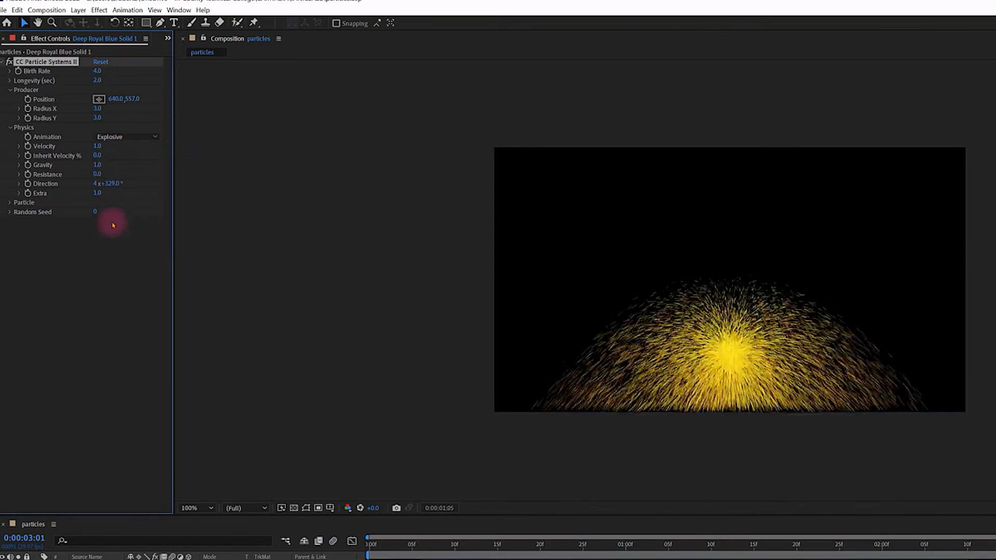
pyautogui.moveTo(112, 185); pyautogui.dragTo(80, 187)
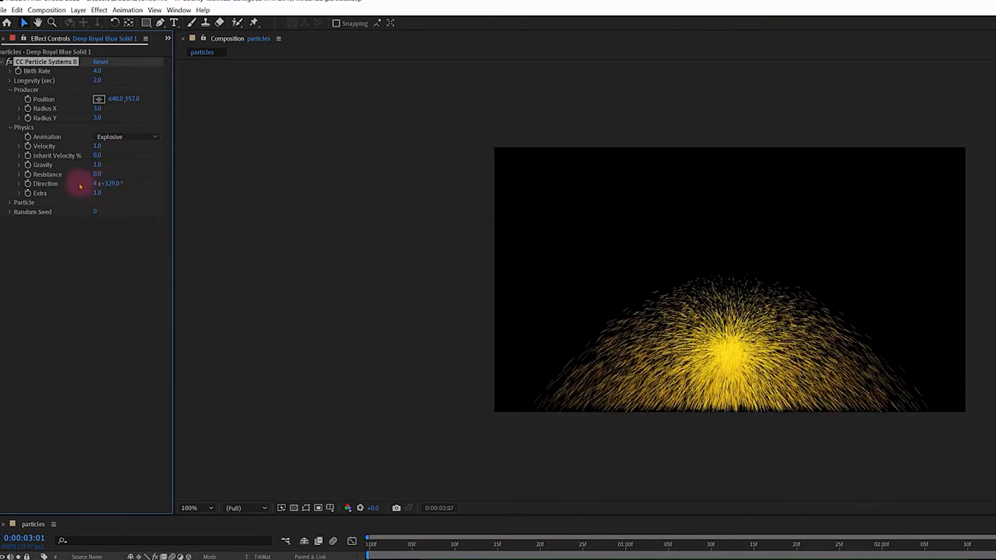
pyautogui.rightClick(54, 183)
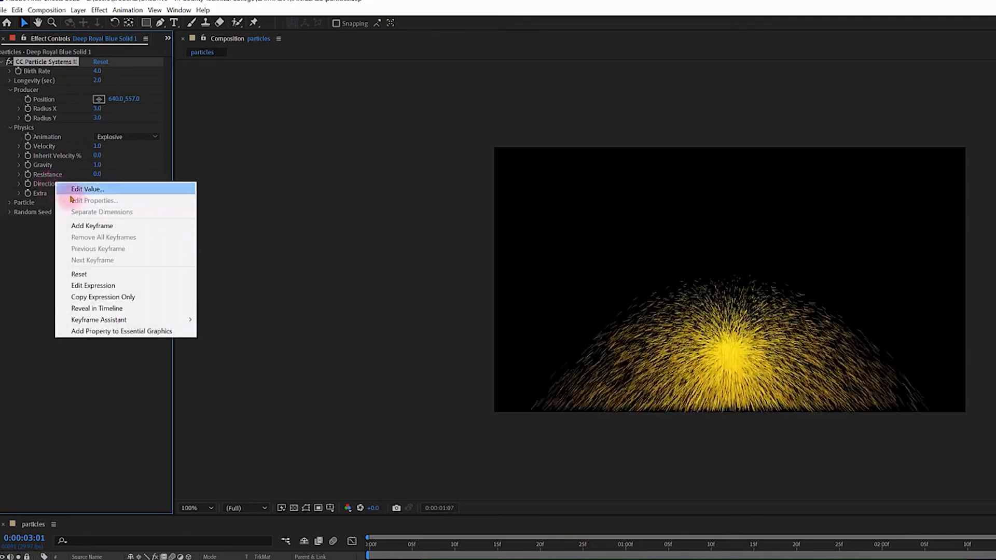
pyautogui.click(89, 273)
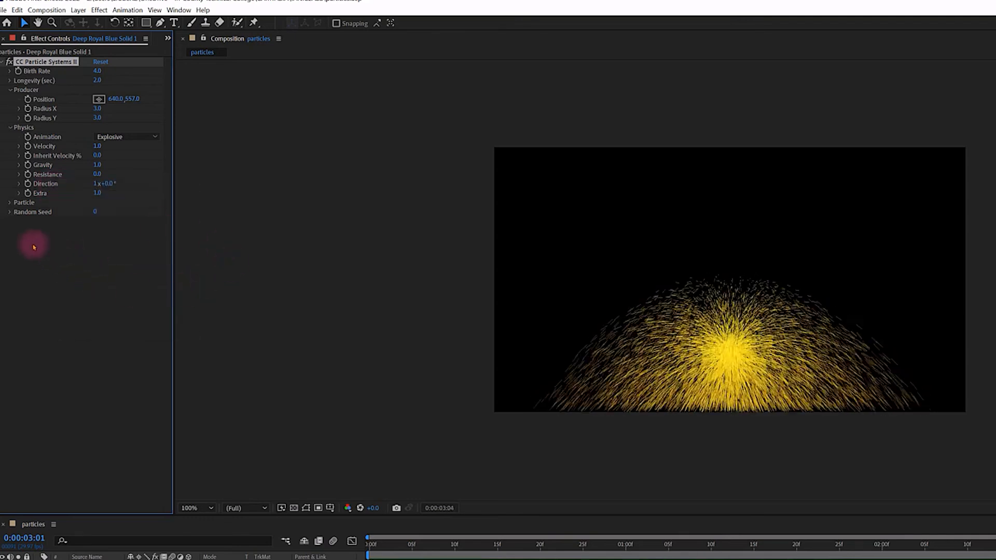
# Expand the Particle settings and change the particle type to Star
pyautogui.click(9, 203)
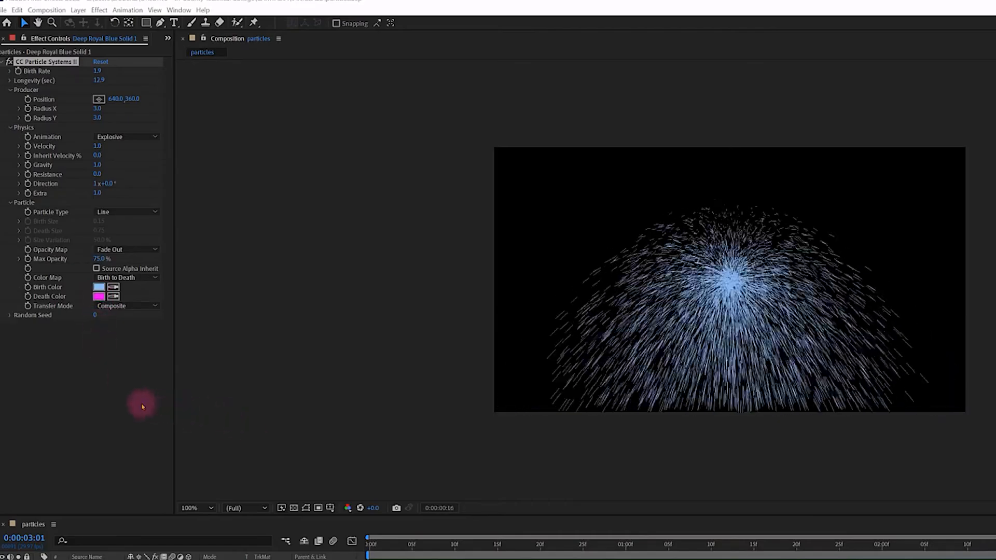
pyautogui.click(118, 212)
pyautogui.click(123, 237)
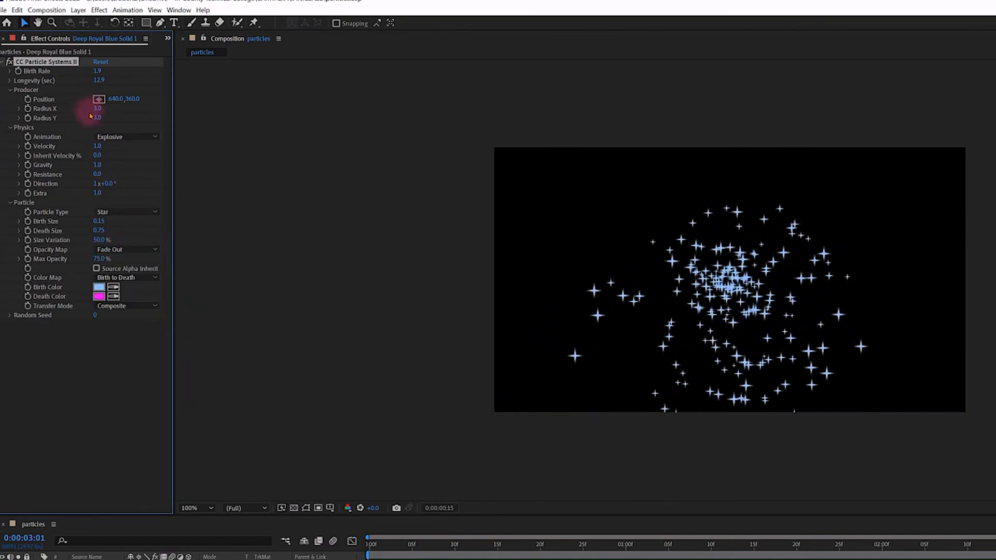
# Widen the producer to radius X 67 and radius Y 105, and set the gravity to 0.1
pyautogui.moveTo(98, 108); pyautogui.dragTo(147, 113)
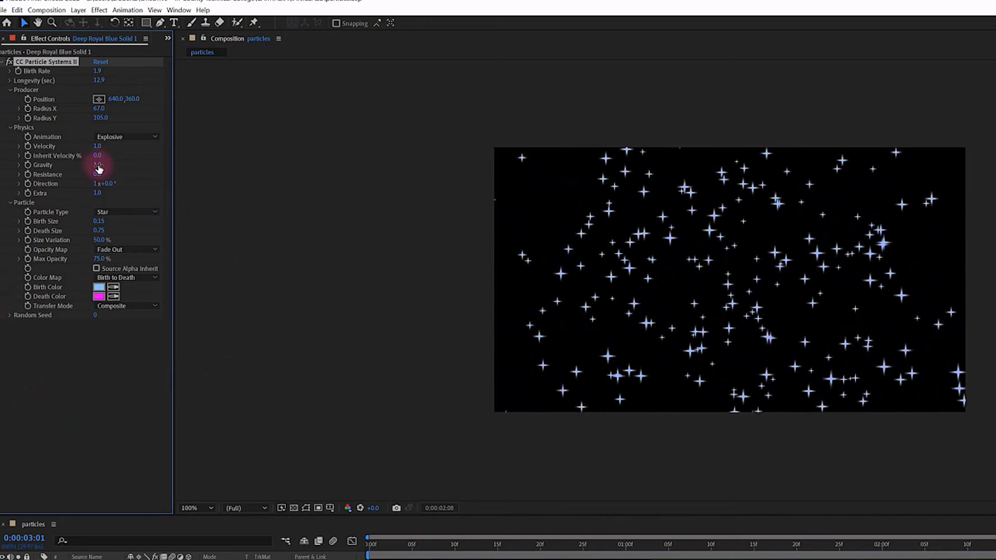
pyautogui.moveTo(99, 168); pyautogui.dragTo(58, 165)
pyautogui.moveTo(56, 165); pyautogui.dragTo(51, 166)
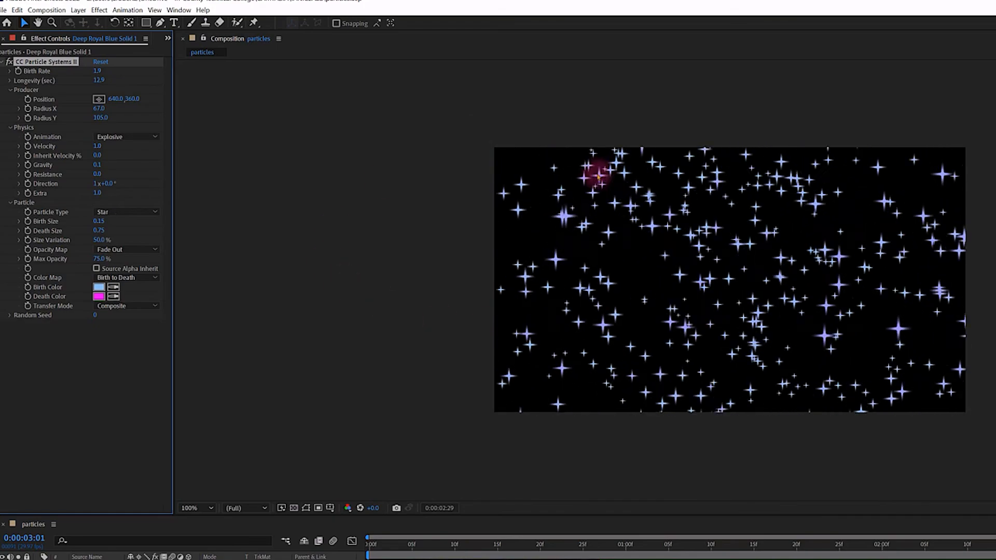
# Change the particles' death color to pure red, FF0000
pyautogui.click(99, 296)
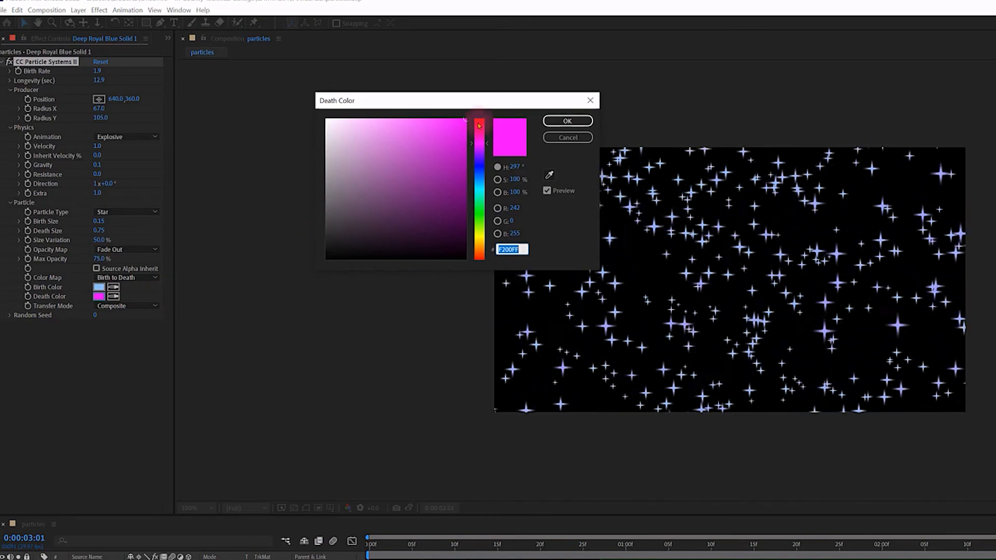
pyautogui.moveTo(479, 125); pyautogui.dragTo(479, 118)
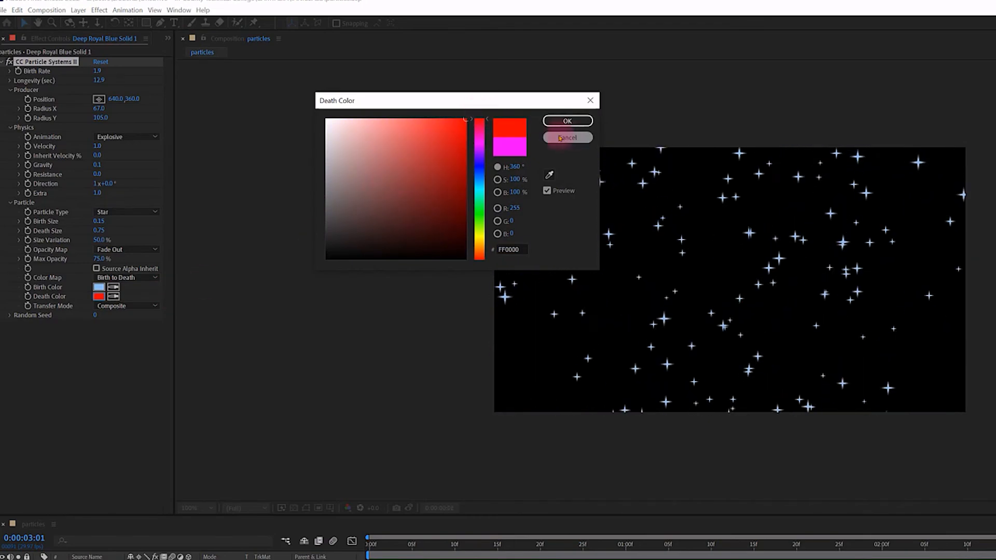
pyautogui.click(567, 121)
# Try a paler blue as the particles' birth color and inspect the stars up close
pyautogui.click(99, 287)
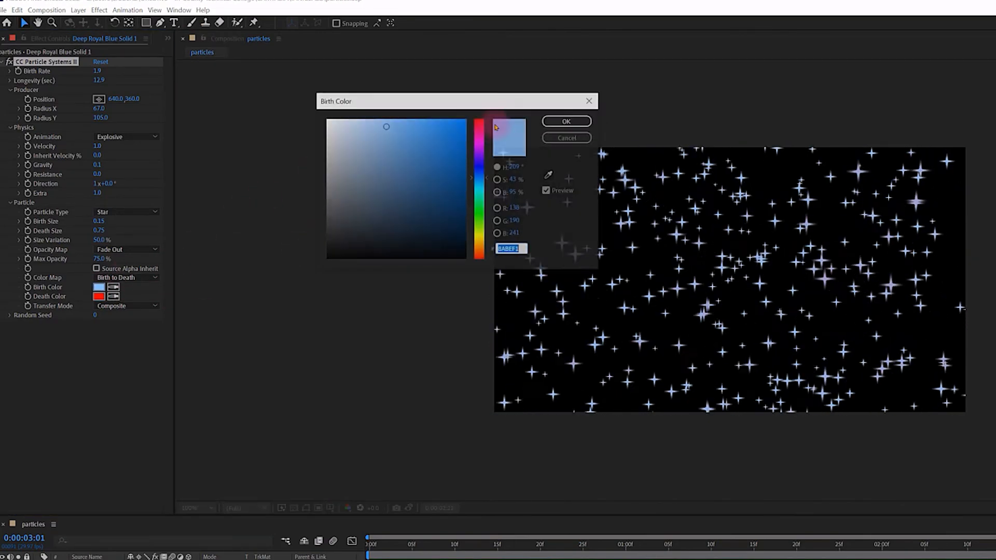
pyautogui.click(354, 125)
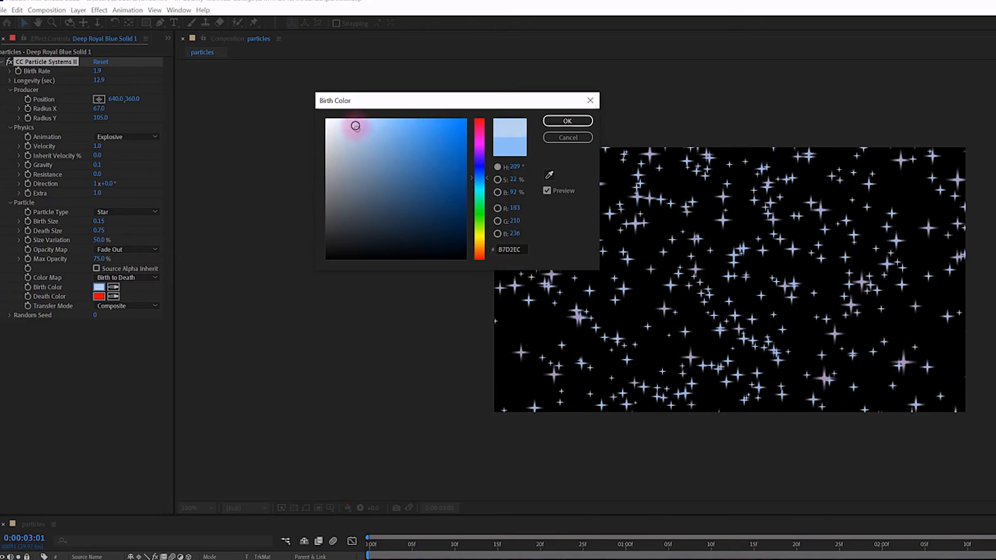
pyautogui.click(571, 122)
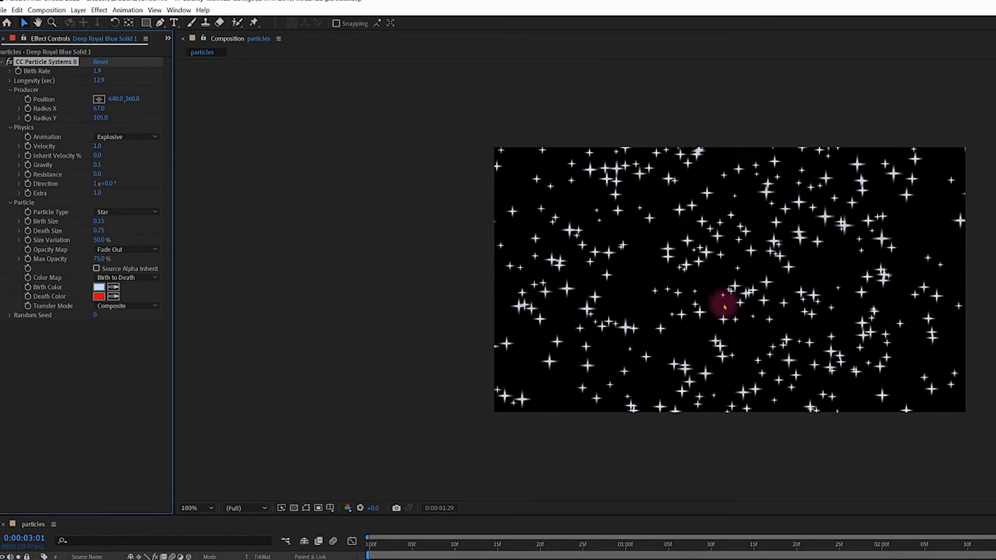
pyautogui.scroll(2, 725, 307)
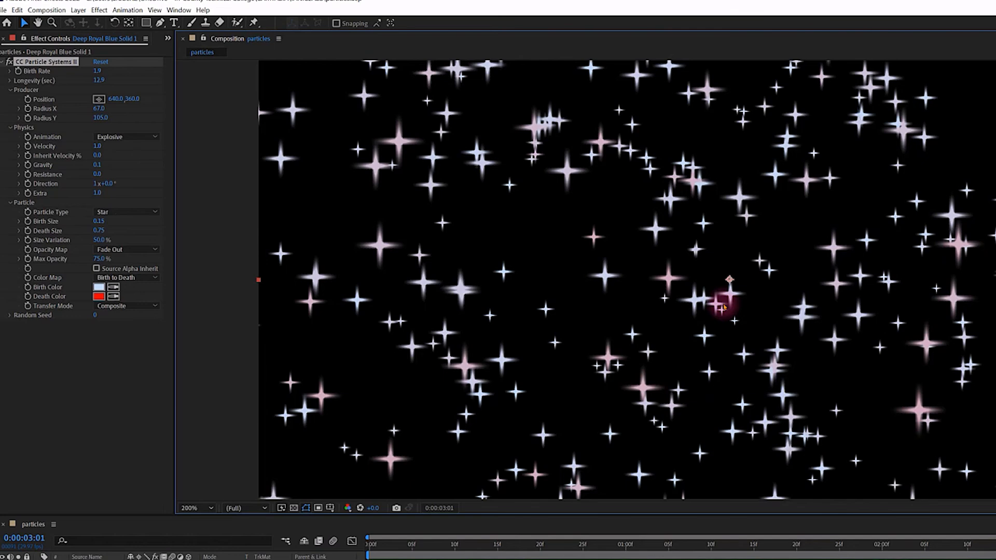
pyautogui.scroll(-2, 725, 307)
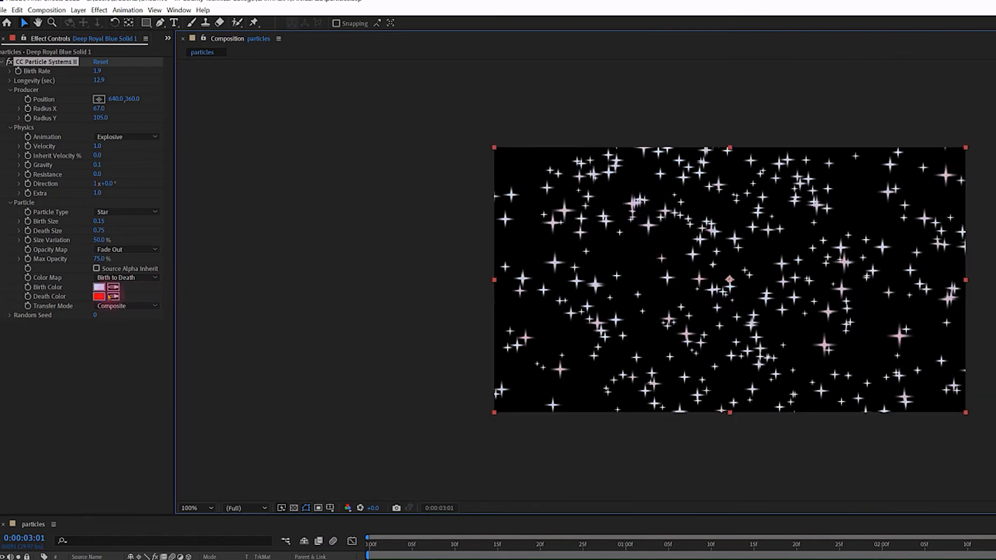
# Set the particles' birth color to a slightly stronger light blue, about A0C7ED
pyautogui.click(98, 289)
pyautogui.click(371, 128)
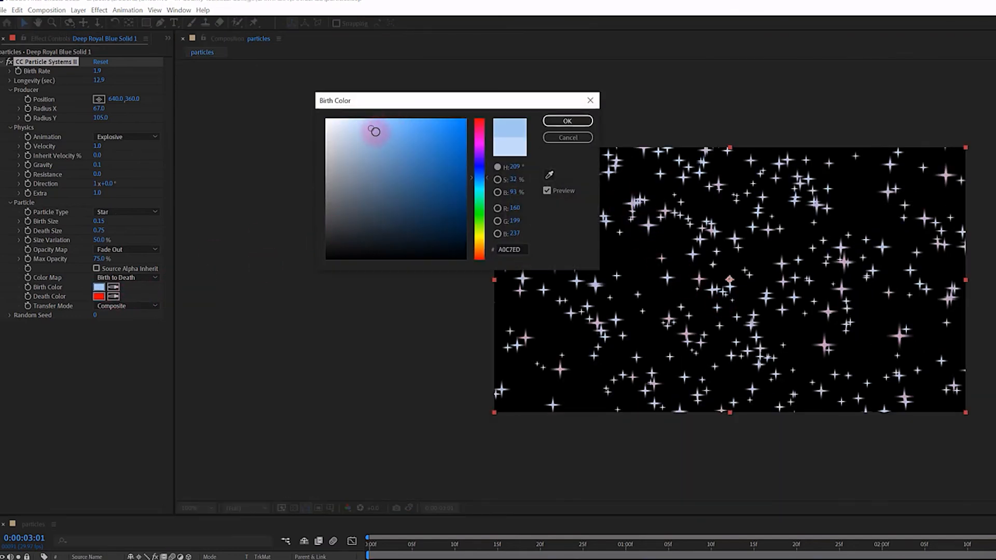
pyautogui.click(556, 123)
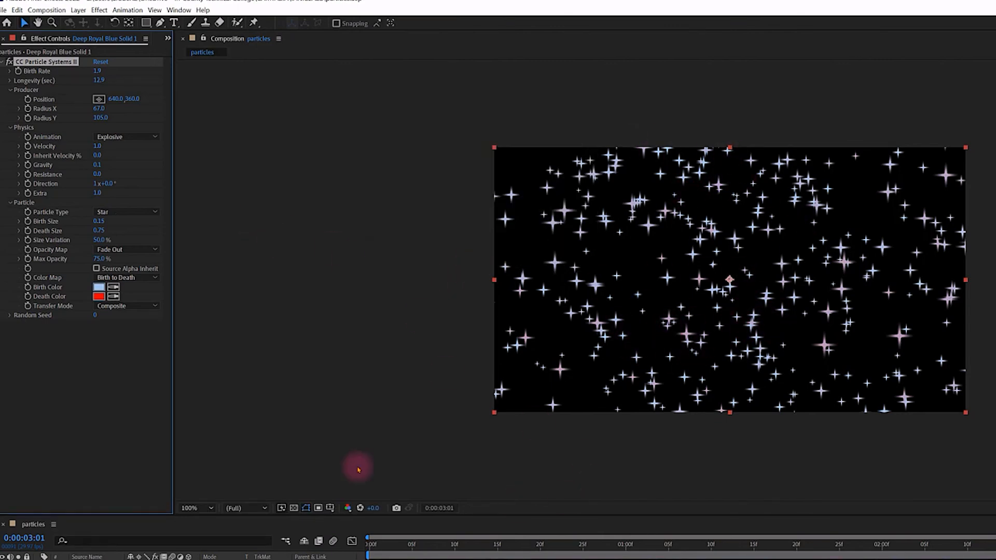
# Try the Shaded Sphere, Faded Sphere and Shaded&Faded Sphere particle types in turn
pyautogui.click(125, 212)
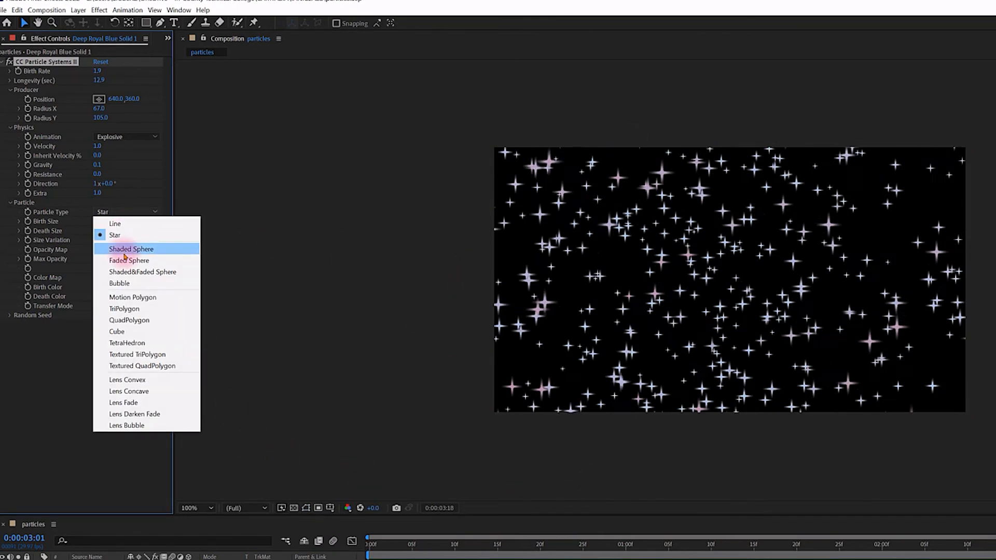
pyautogui.click(127, 250)
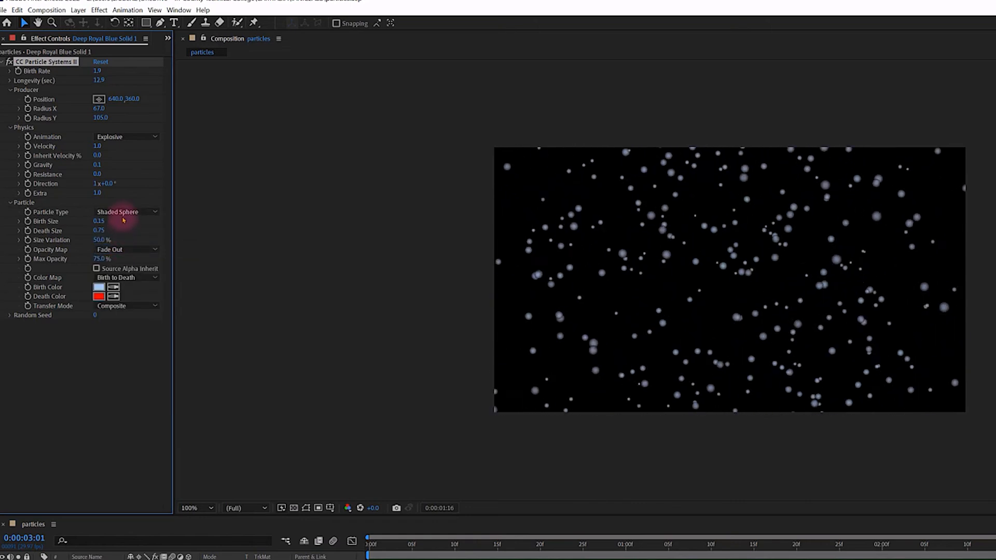
pyautogui.click(126, 212)
pyautogui.click(126, 239)
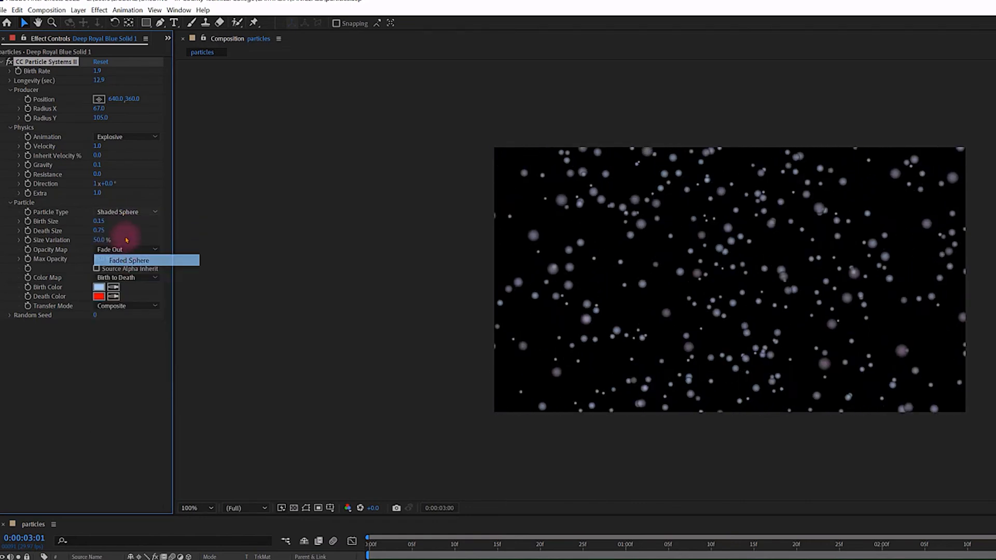
pyautogui.click(125, 212)
pyautogui.click(130, 272)
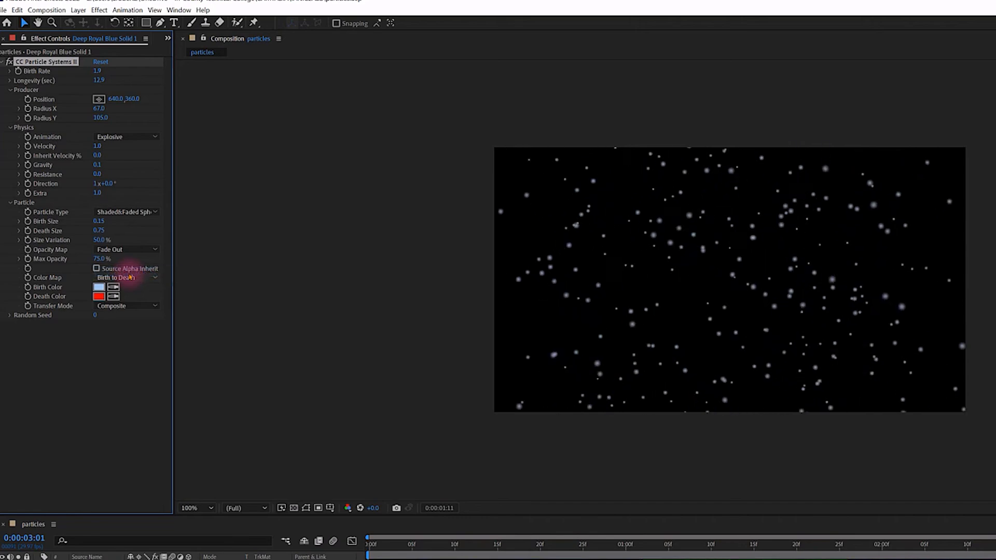
# Switch the particle type to Bubble with birth size 0.04, death size 8.07 and random seed 6230
pyautogui.click(126, 211)
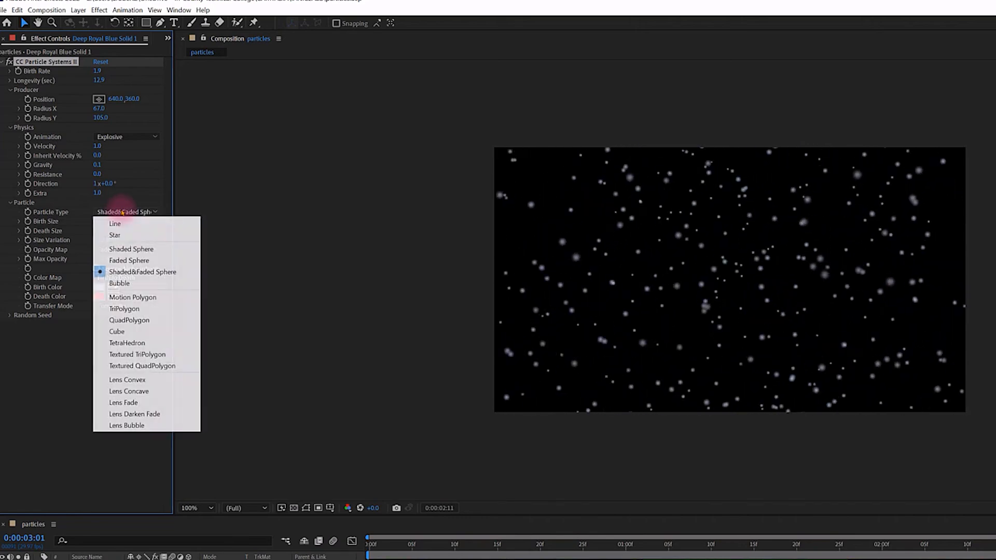
pyautogui.click(121, 283)
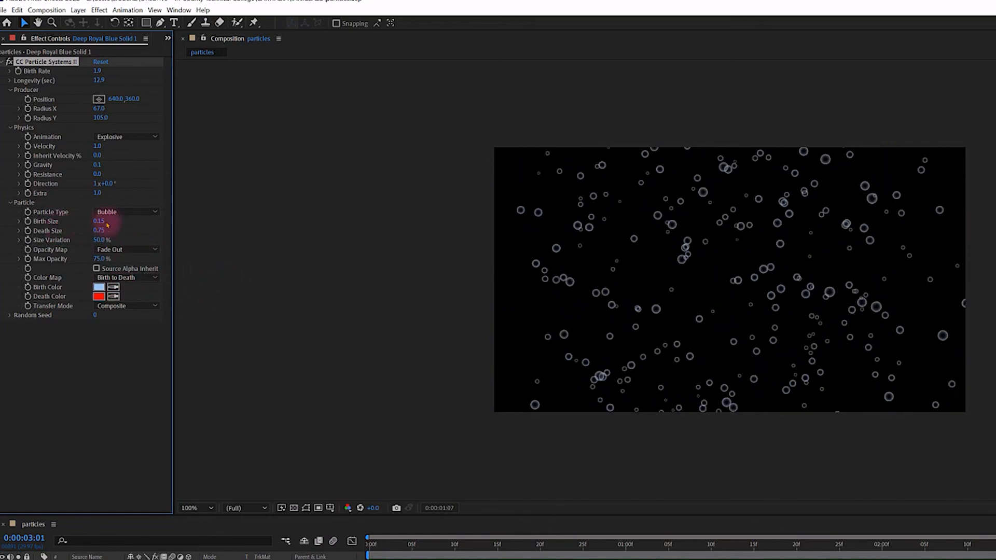
pyautogui.moveTo(92, 221); pyautogui.dragTo(494, 223)
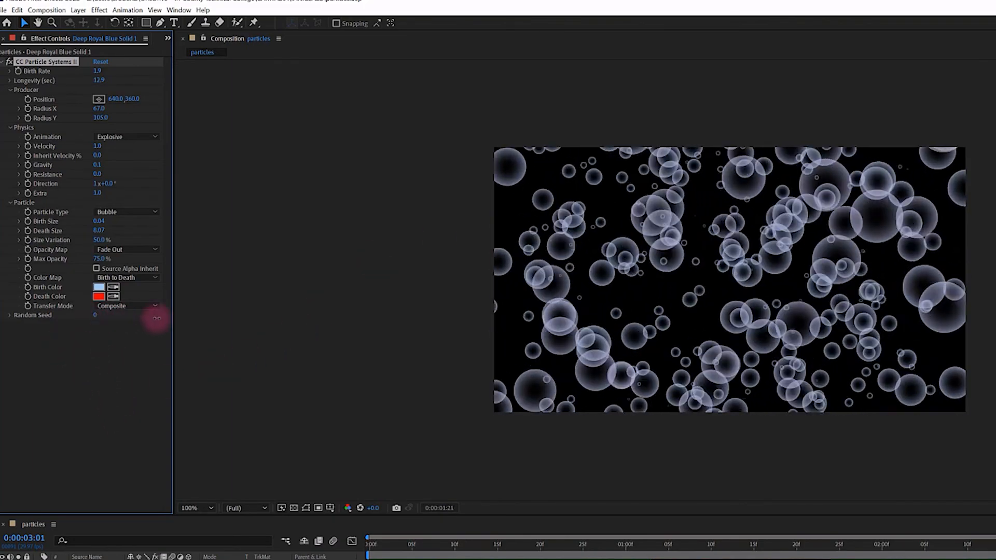
pyautogui.moveTo(156, 317); pyautogui.dragTo(434, 305)
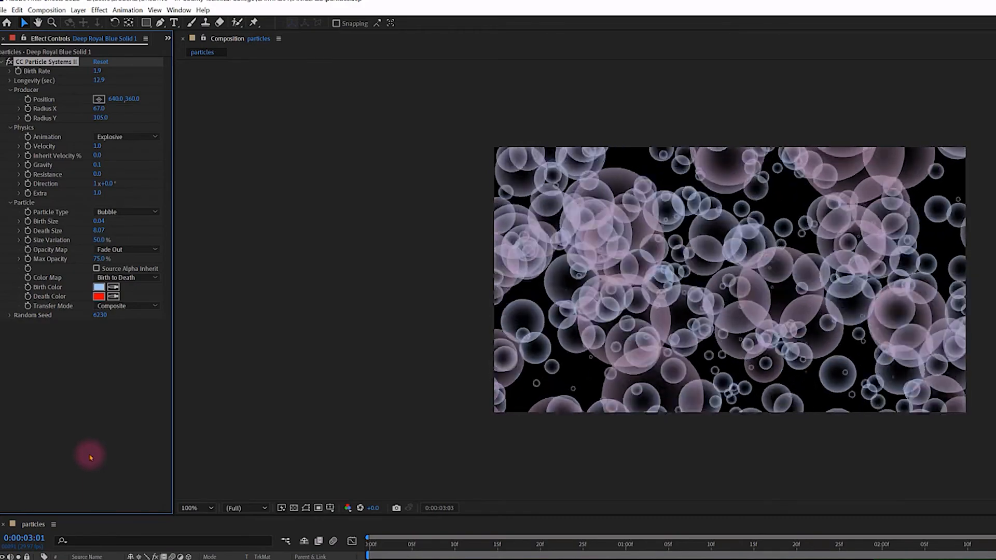
# Try the Motion Polygon, TriPolygon, QuadPolygon and Cube particle types in turn
pyautogui.click(123, 211)
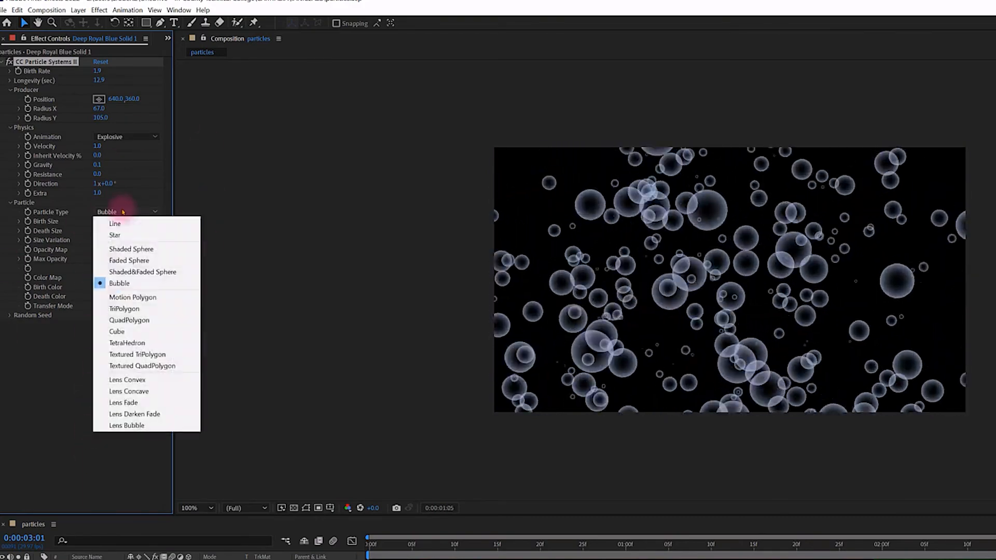
pyautogui.click(116, 298)
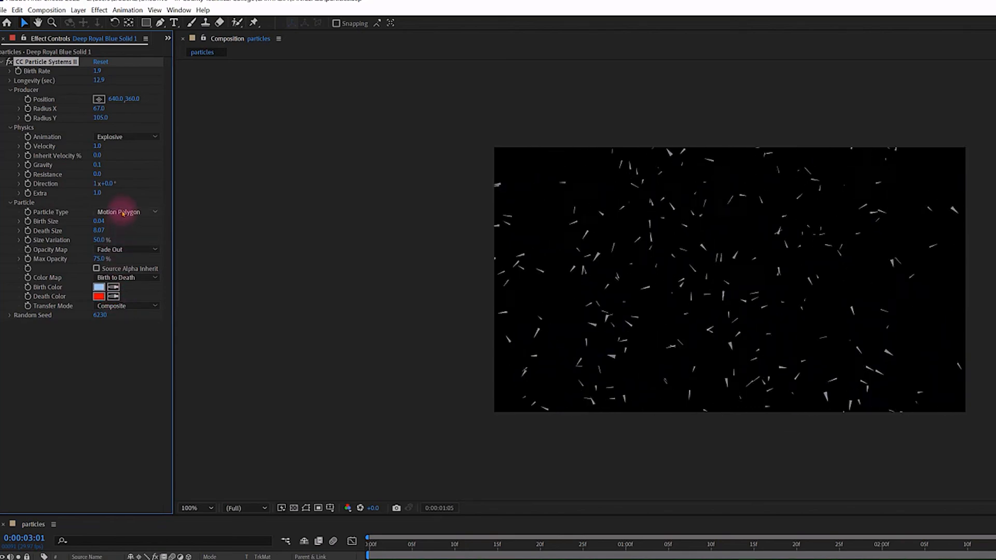
pyautogui.click(123, 211)
pyautogui.click(117, 292)
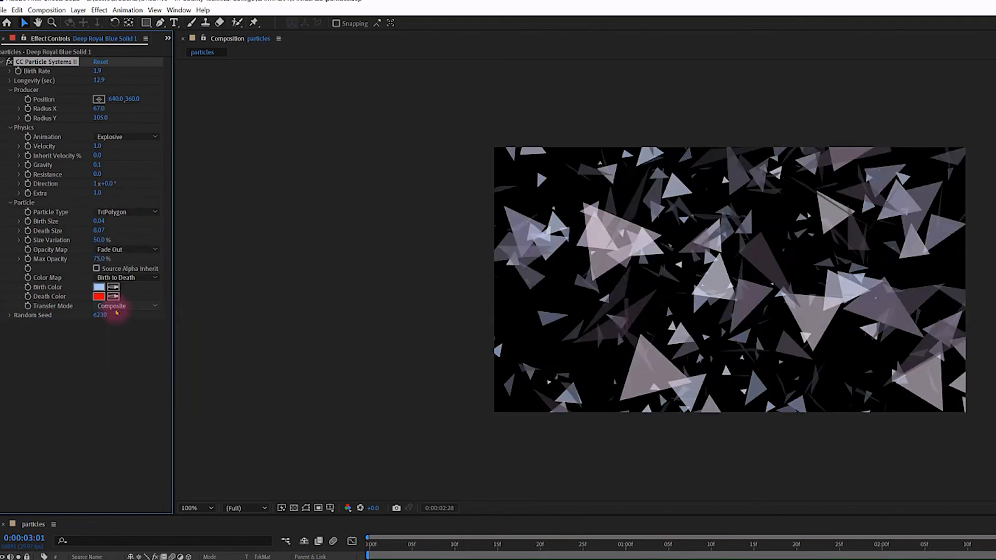
pyautogui.click(130, 212)
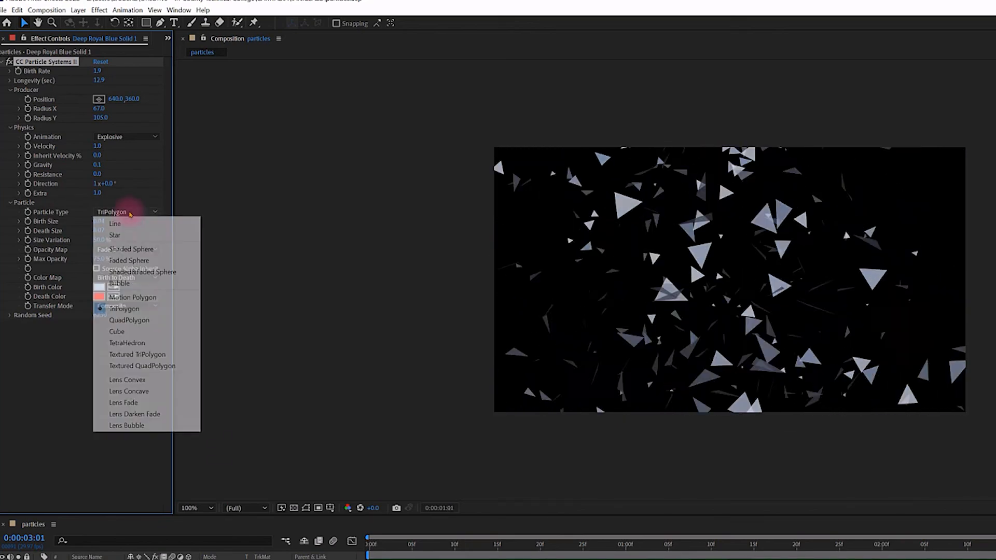
pyautogui.click(132, 320)
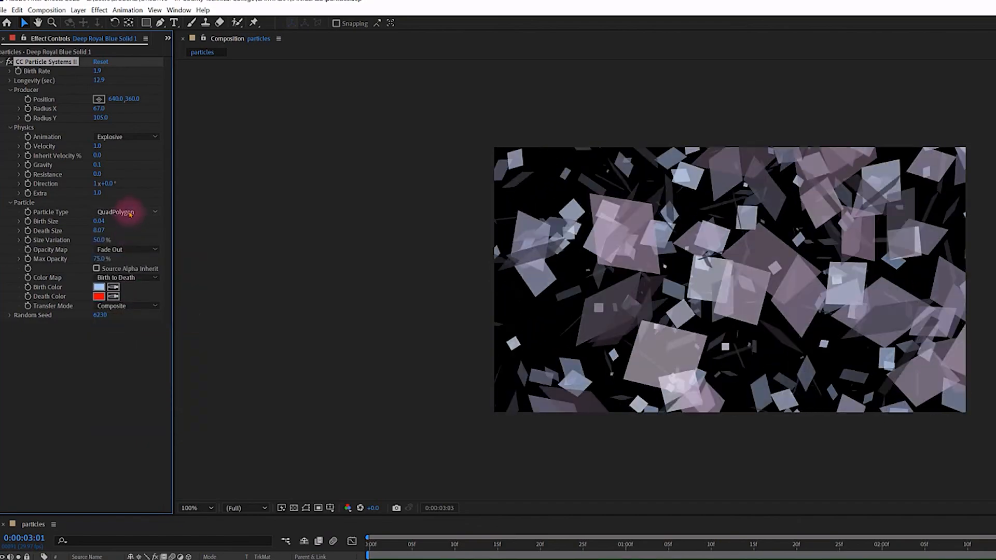
pyautogui.click(129, 212)
pyautogui.click(118, 329)
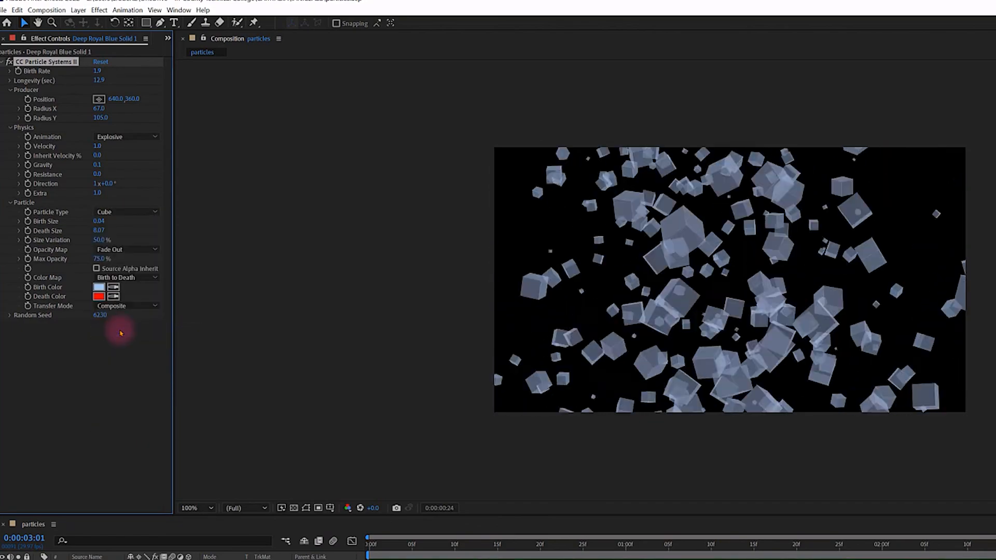
# Try the TetraHedron and Lens Convex particle types in turn
pyautogui.click(125, 212)
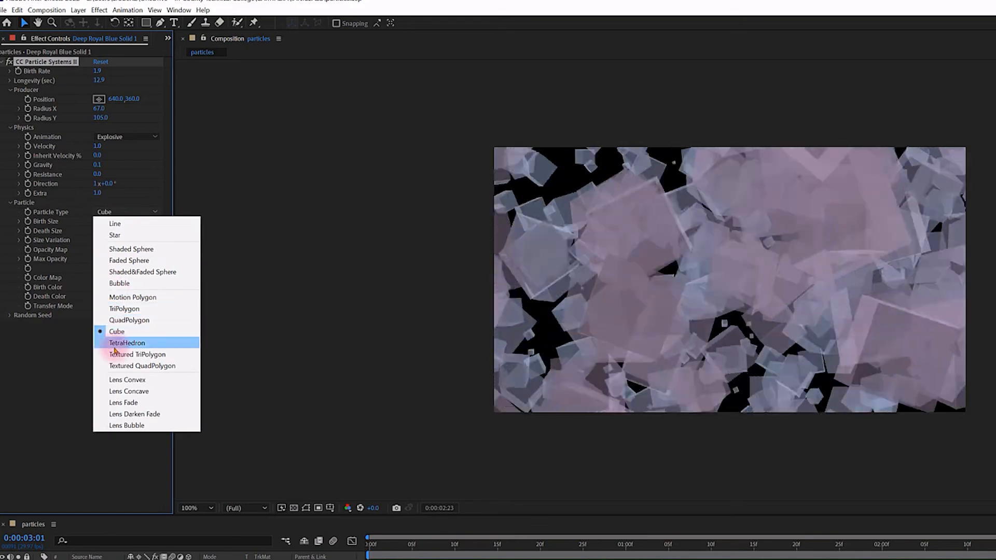
pyautogui.click(120, 343)
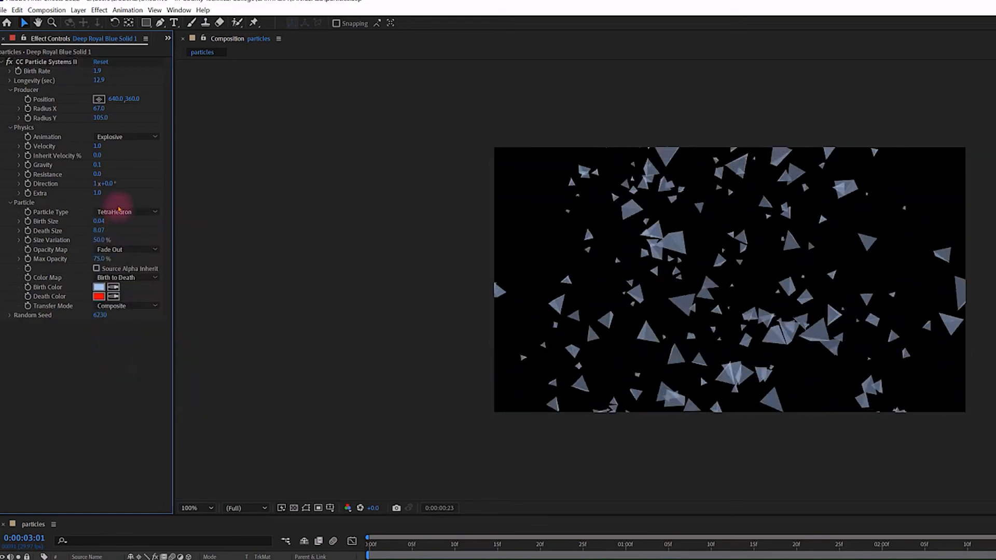
pyautogui.click(125, 212)
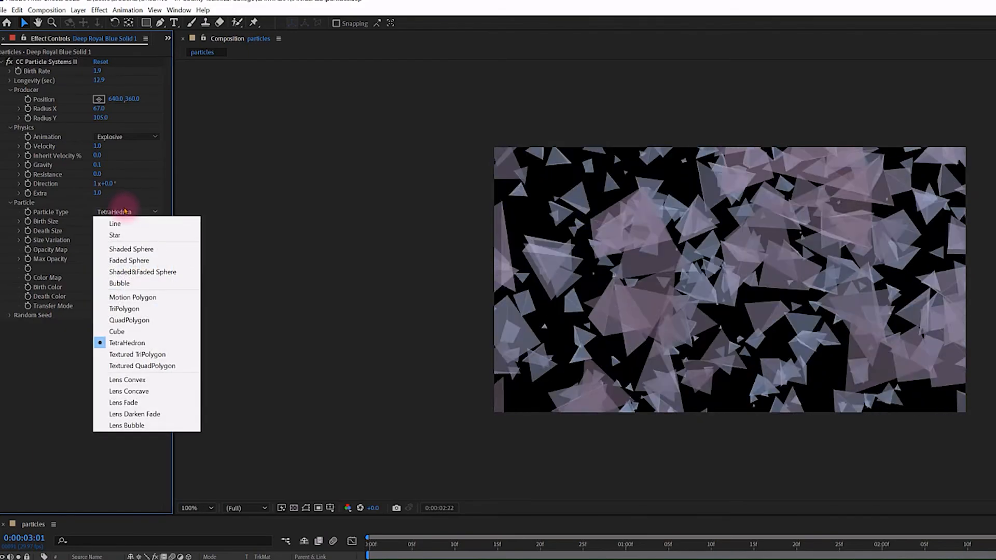
pyautogui.click(125, 381)
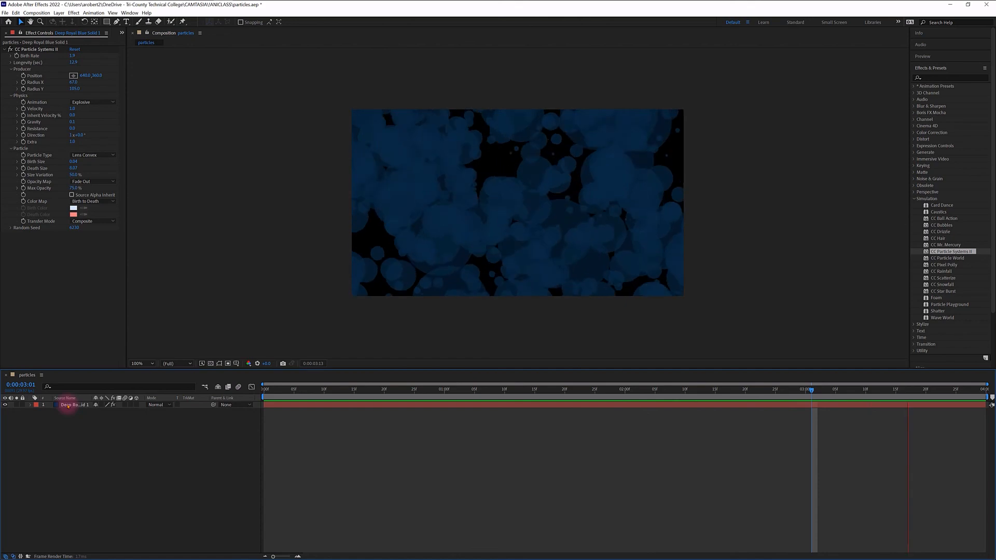
# Delete CC Particle Systems II from the solid layer and reapply a fresh copy of it with default settings
pyautogui.click(68, 406)
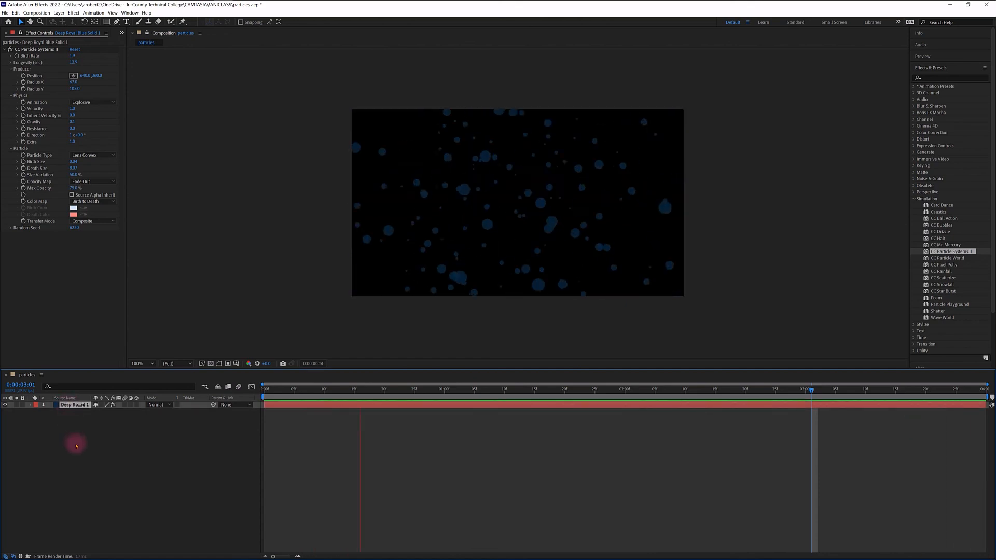
pyautogui.press('e')
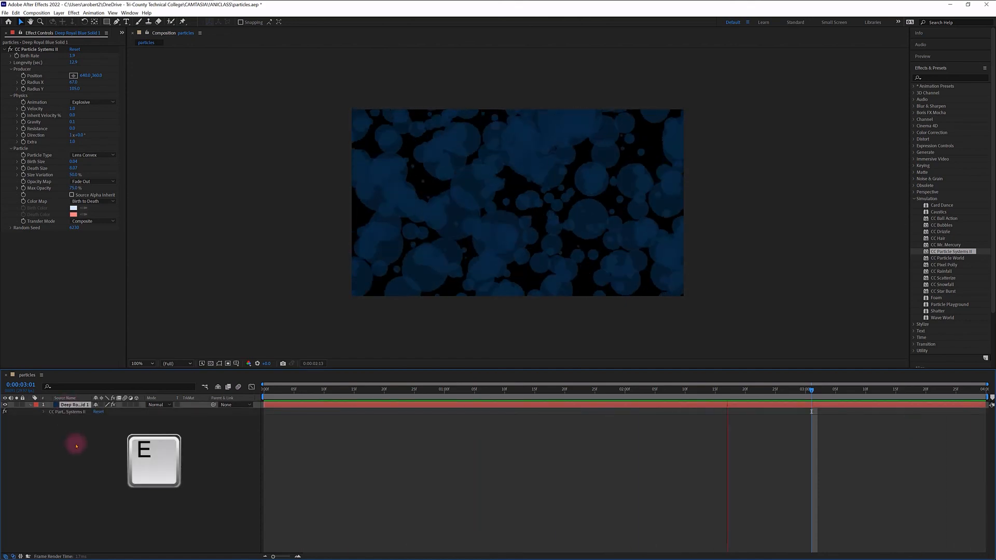
pyautogui.click(59, 412)
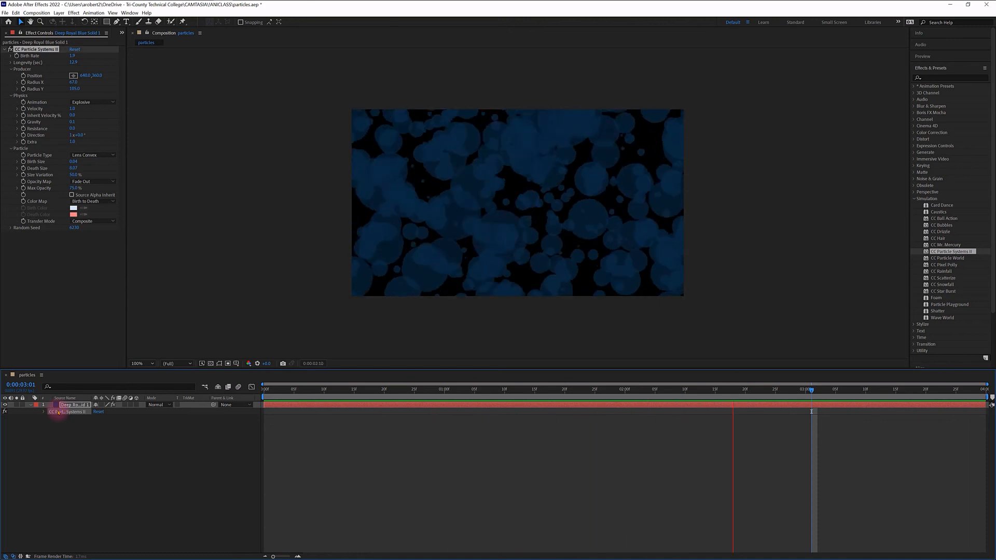
pyautogui.press('Delete')
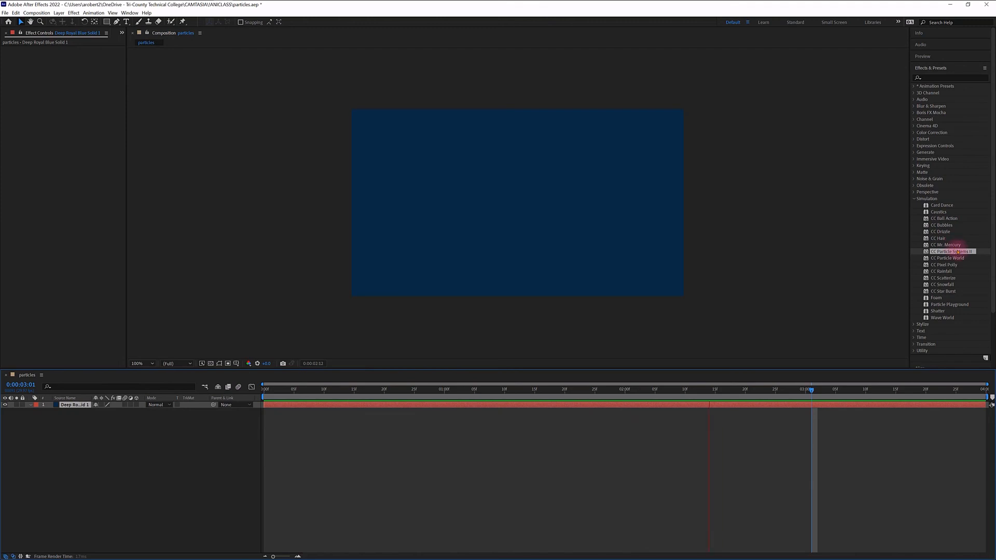
pyautogui.moveTo(960, 252); pyautogui.dragTo(531, 216)
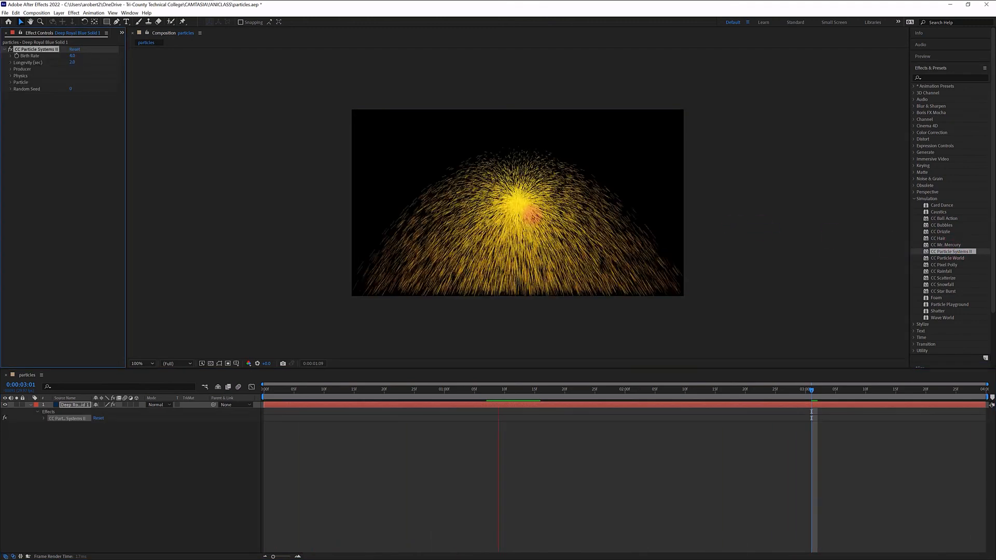
# Move the particle producer to the bottom centre of the composition, at about 645, 639
pyautogui.click(10, 69)
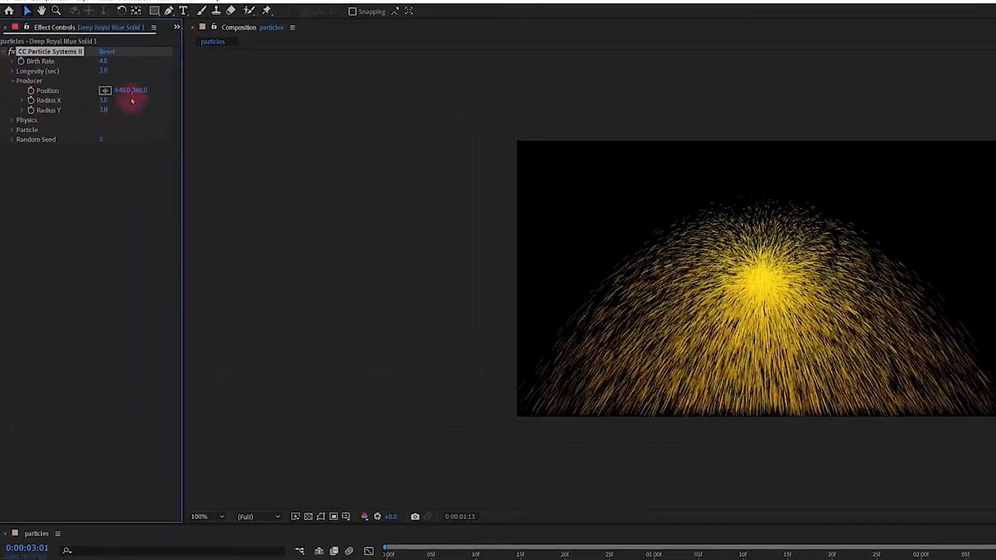
pyautogui.moveTo(138, 91); pyautogui.dragTo(325, 99)
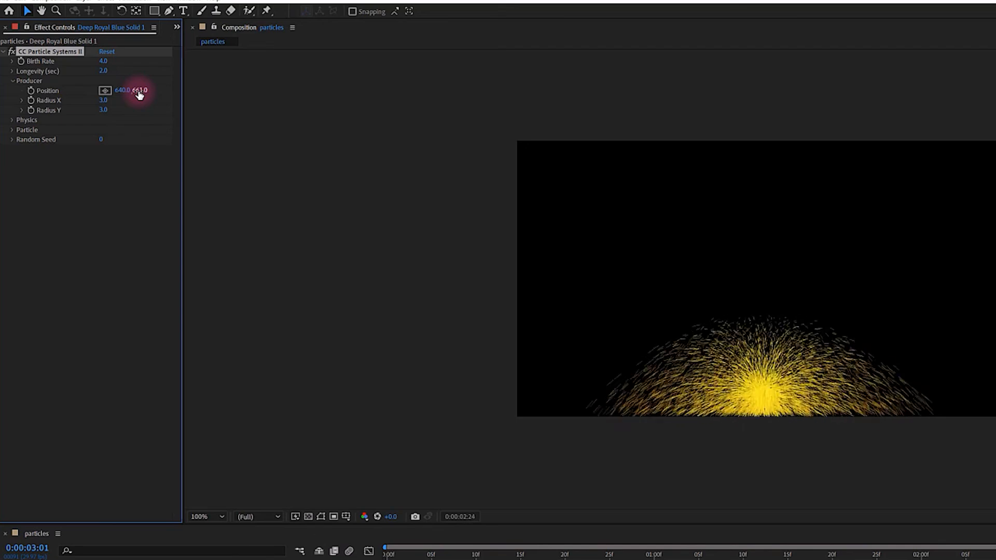
pyautogui.click(105, 91)
pyautogui.click(765, 385)
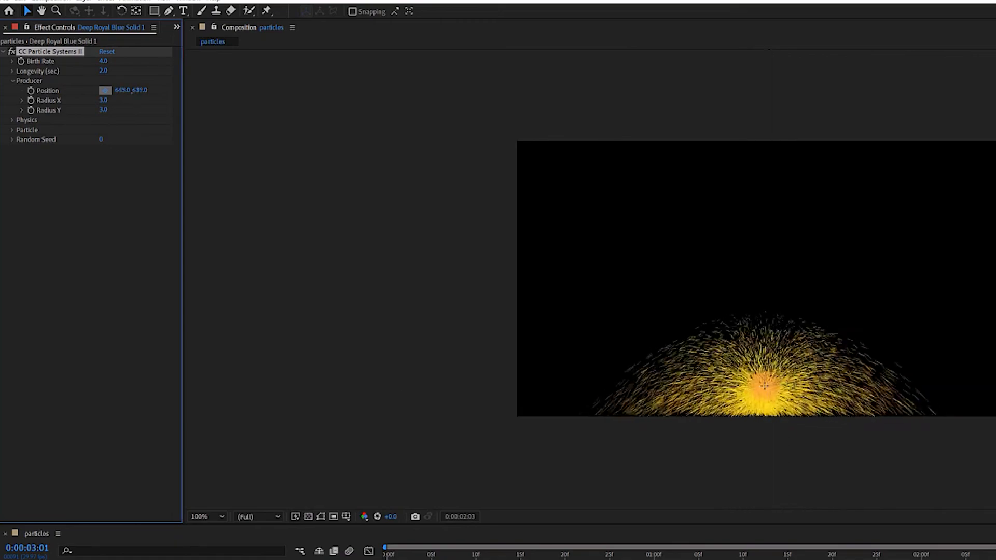
pyautogui.click(764, 385)
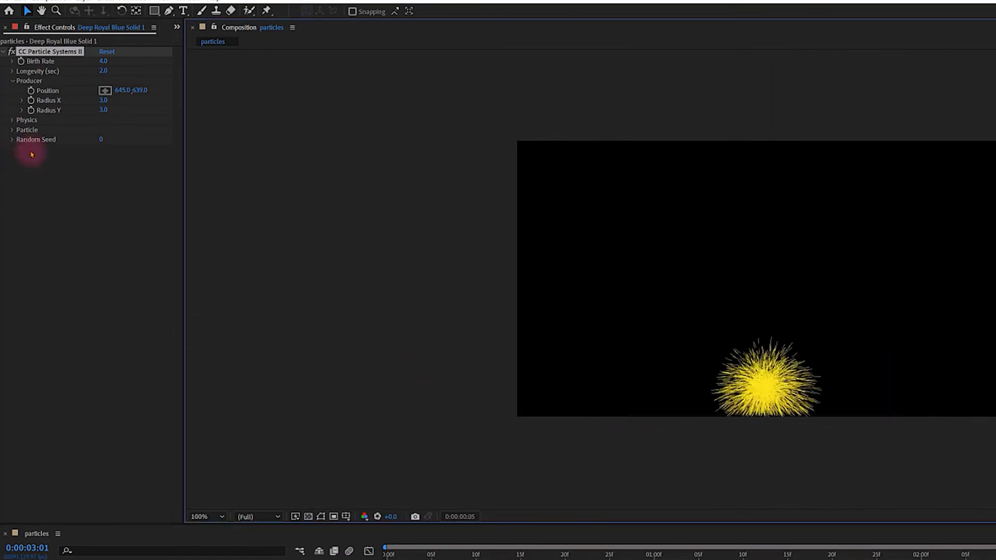
# Set the particle physics to gravity -1.3 and resistance 8.1, with random seed 240
pyautogui.click(11, 120)
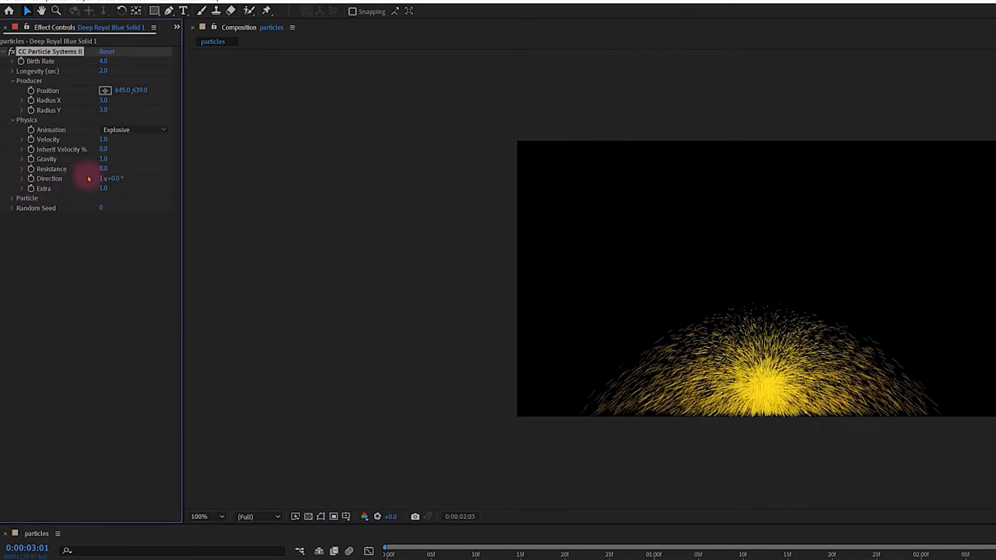
pyautogui.moveTo(100, 158); pyautogui.dragTo(2, 159)
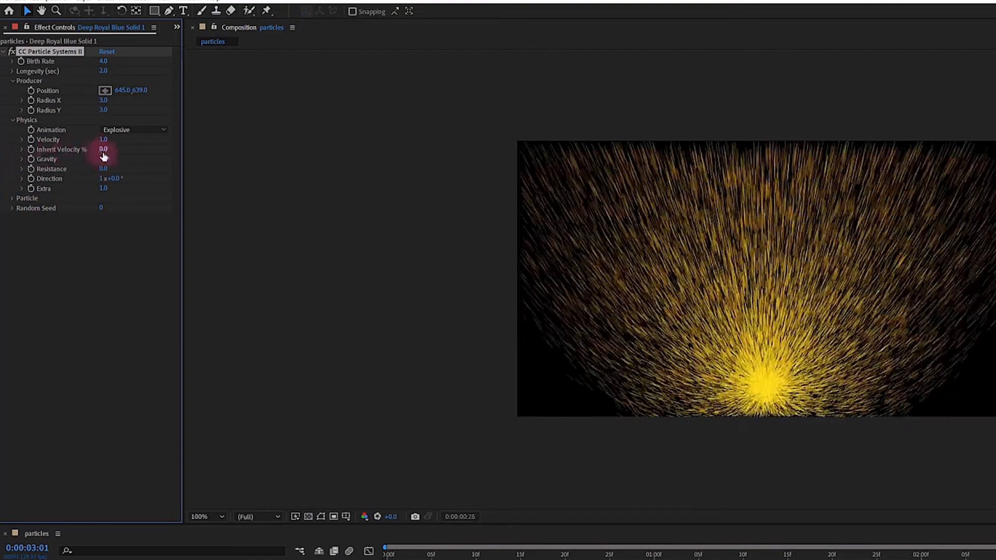
pyautogui.moveTo(104, 159)
pyautogui.mouseDown()
pyautogui.moveTo(52, 160)
pyautogui.moveTo(132, 167)
pyautogui.mouseUp()
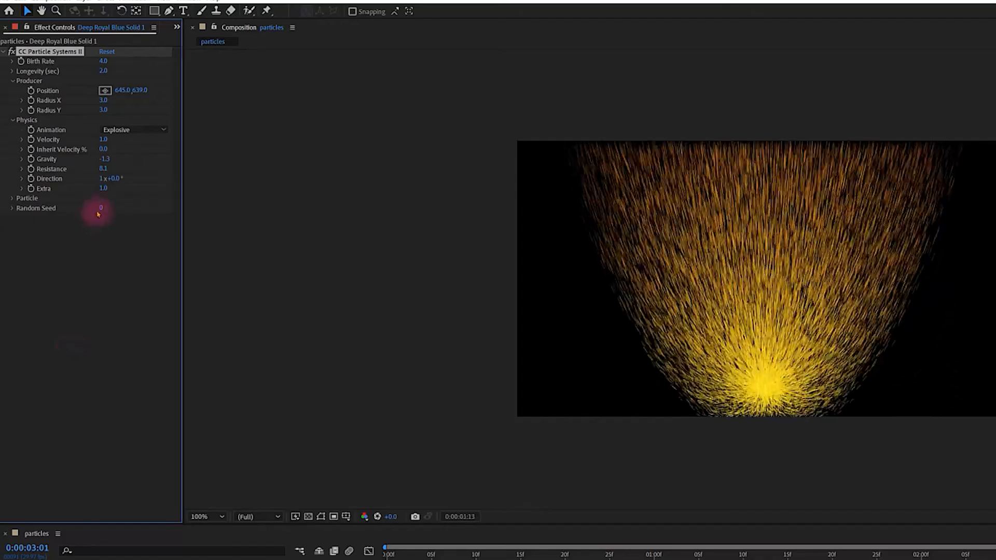
pyautogui.click(101, 209)
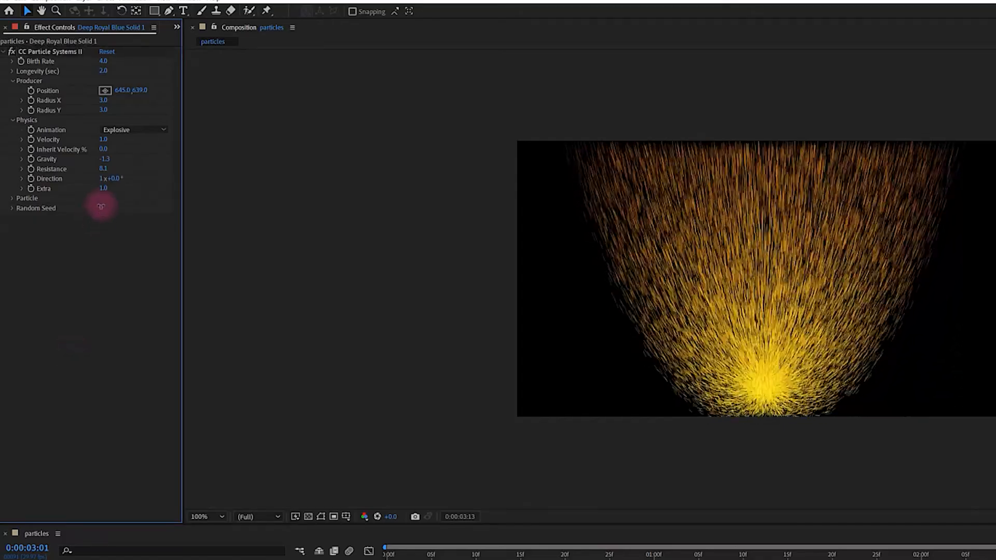
pyautogui.moveTo(101, 207); pyautogui.dragTo(121, 203)
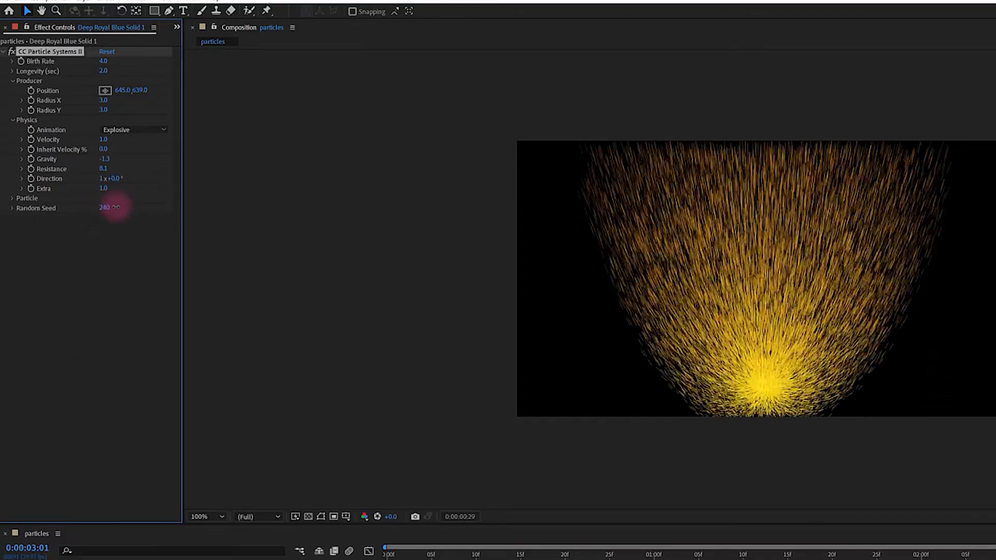
# Change the particle type to Faded Sphere and set the death size to 1.27
pyautogui.click(12, 198)
pyautogui.click(130, 208)
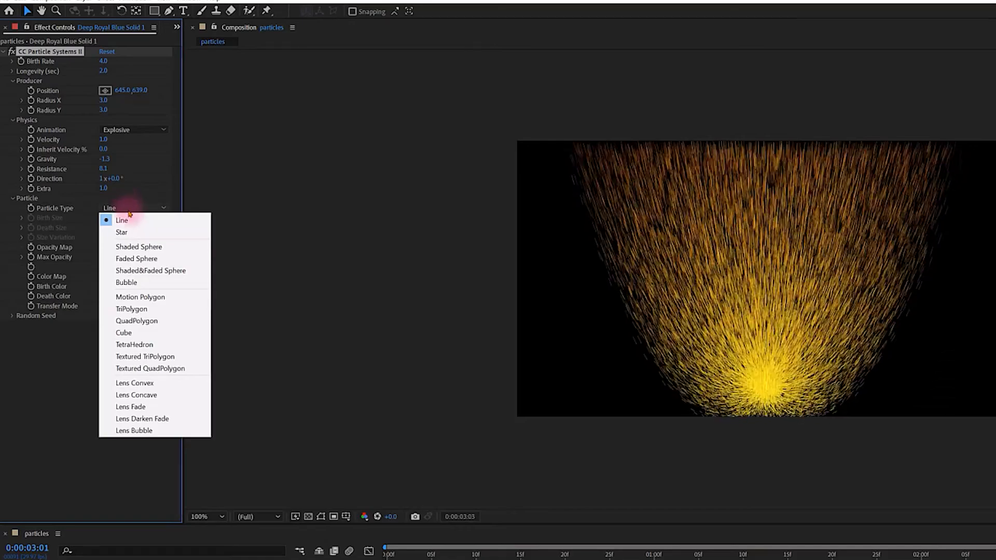
pyautogui.click(129, 259)
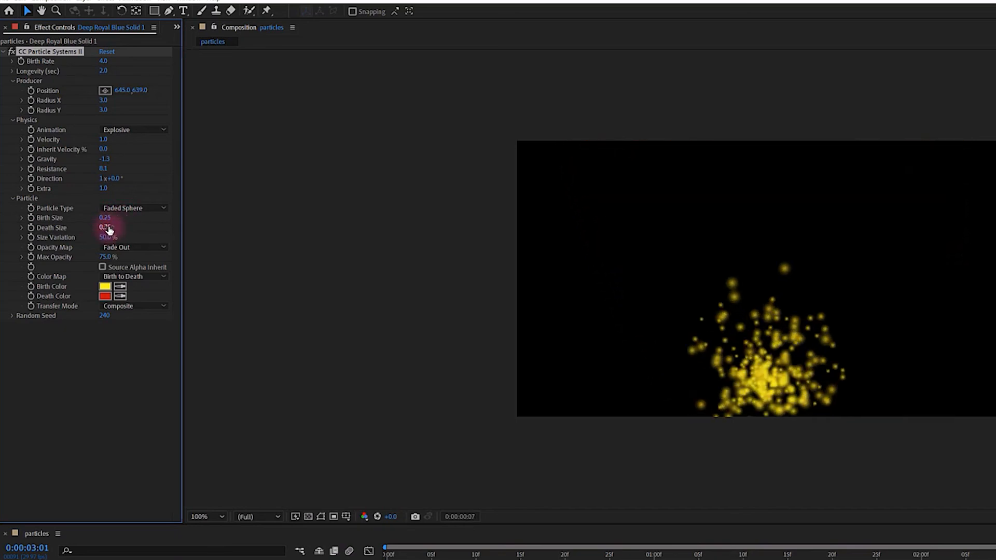
pyautogui.moveTo(109, 230); pyautogui.dragTo(173, 223)
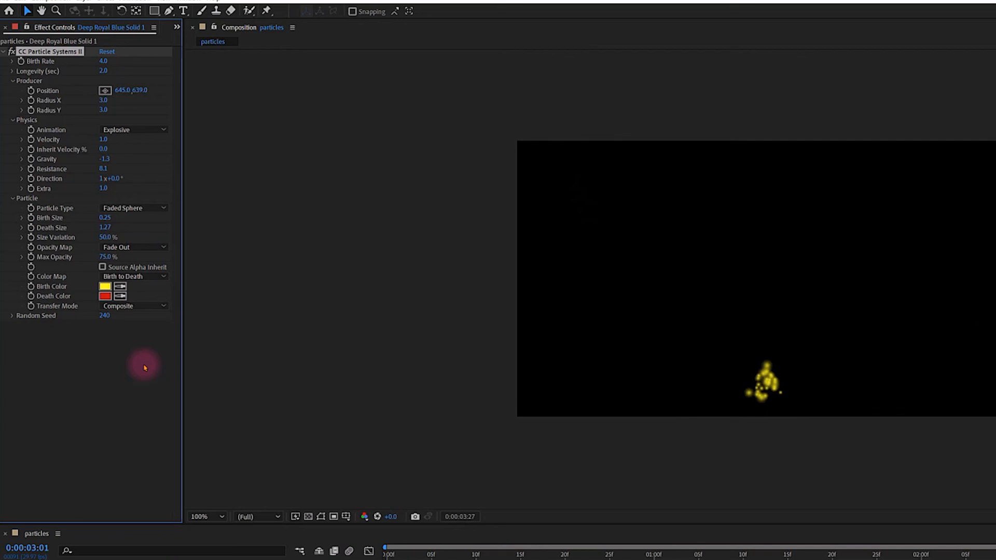
# Set the particles' birth color to near-white FFFFF6
pyautogui.click(104, 287)
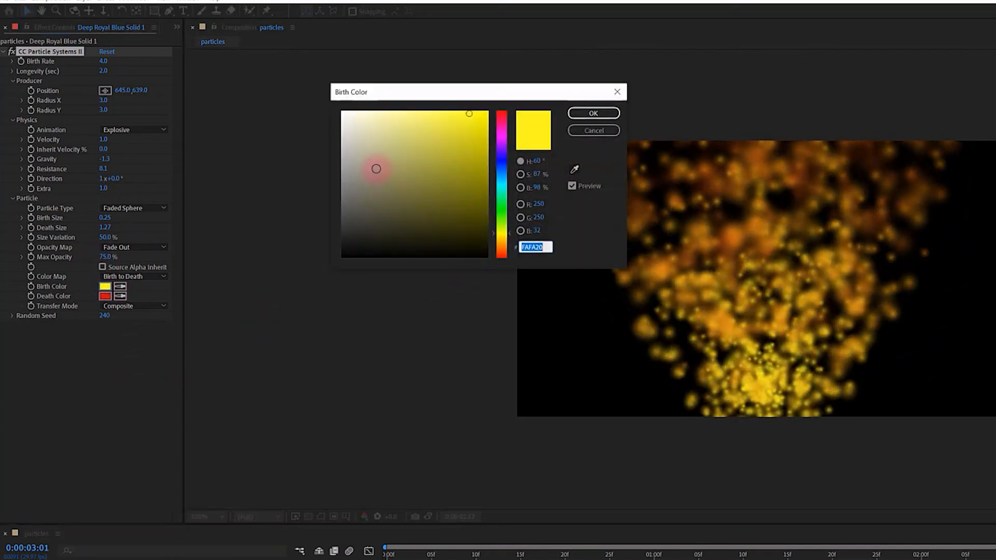
pyautogui.click(346, 111)
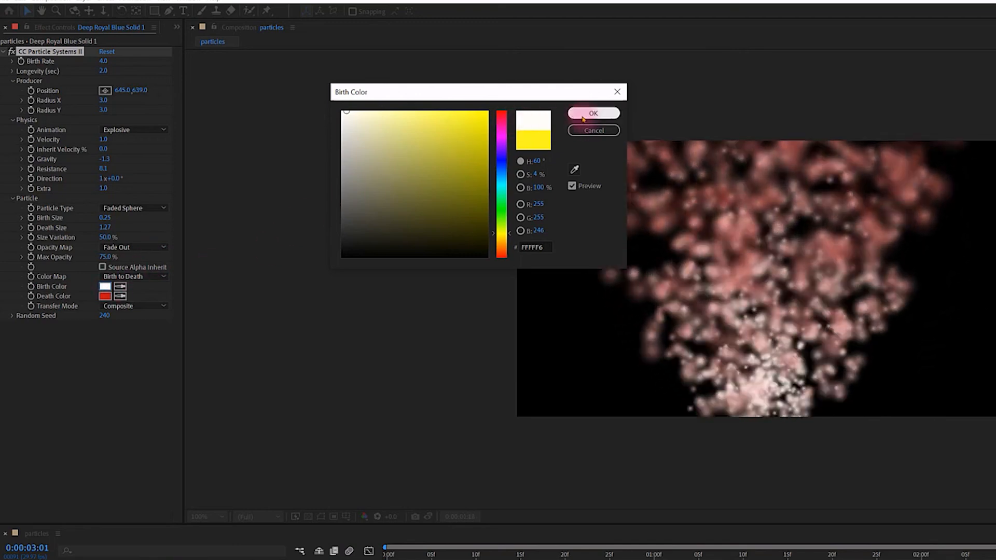
pyautogui.click(583, 114)
# Set the particles' death color to a neutral gray, about ABABAB
pyautogui.click(105, 296)
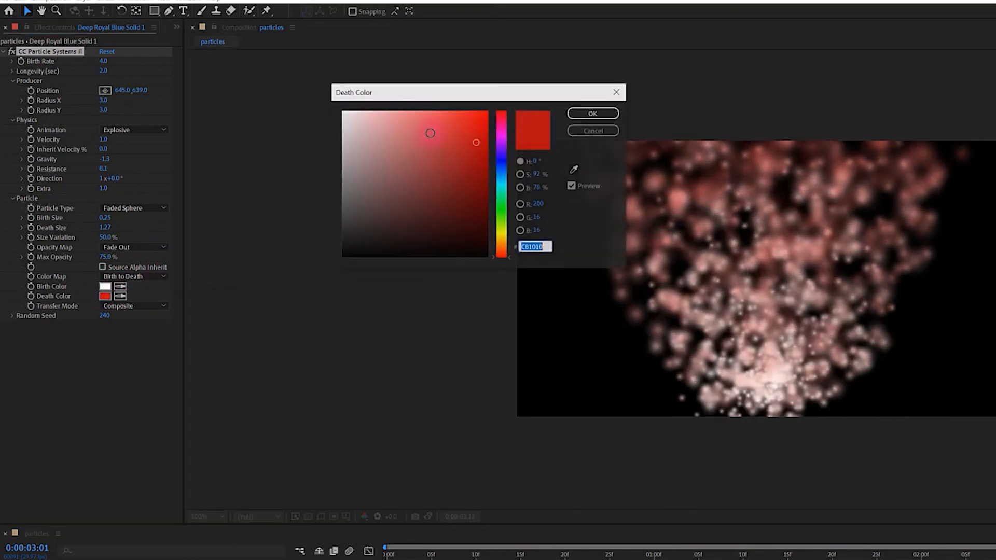
pyautogui.click(506, 157)
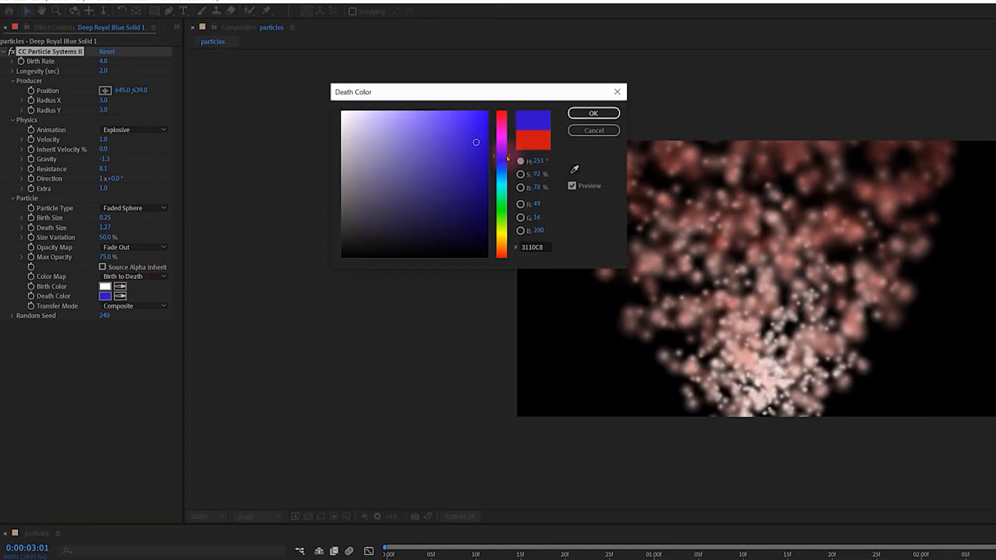
pyautogui.click(501, 170)
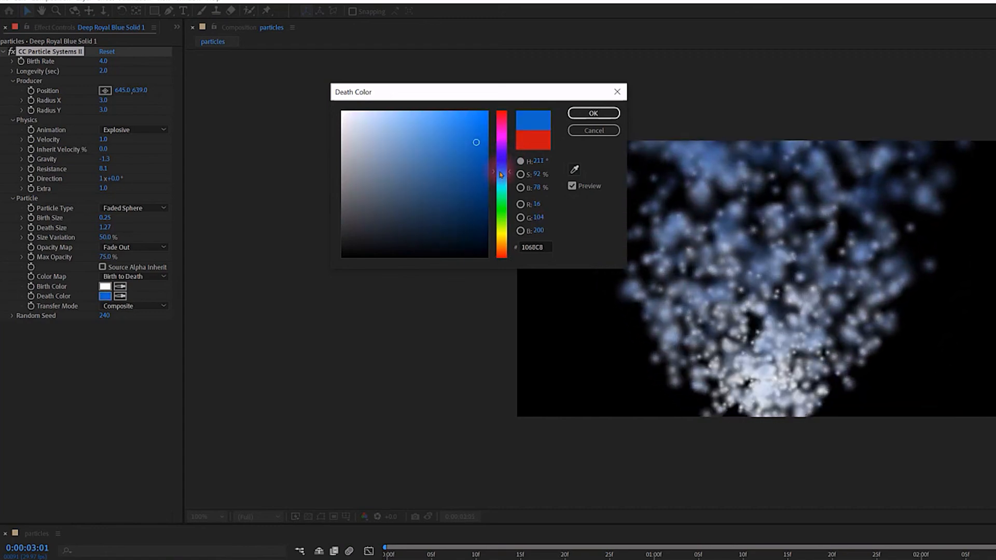
pyautogui.moveTo(379, 146); pyautogui.dragTo(323, 157)
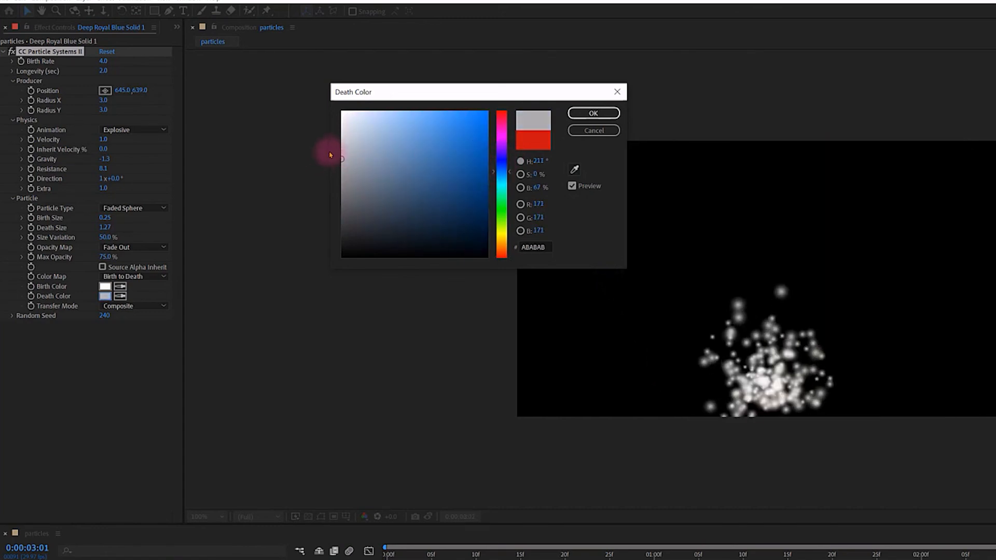
pyautogui.press('Return')
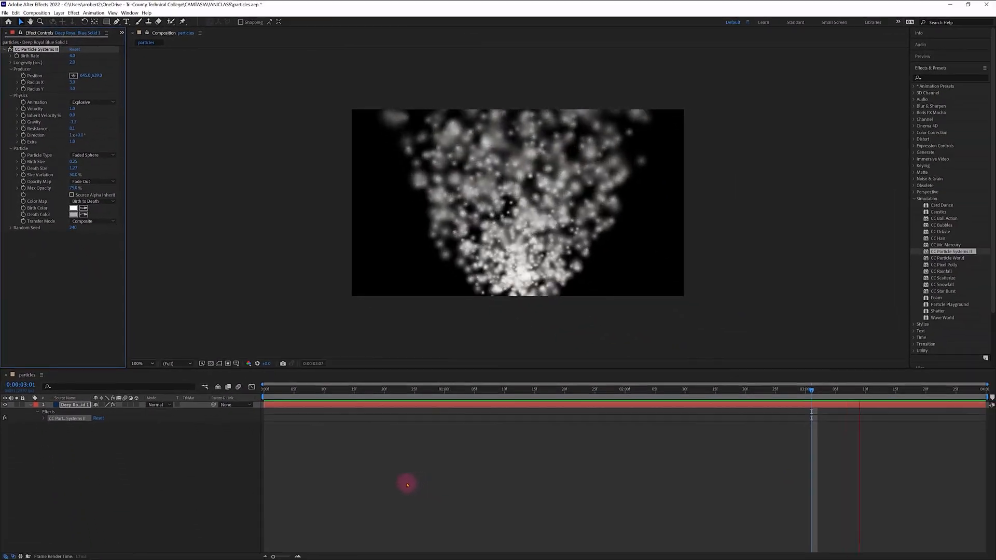
# Time-stretch the solid layer by a factor of 400, holding the layer in-point in place
pyautogui.click(343, 407)
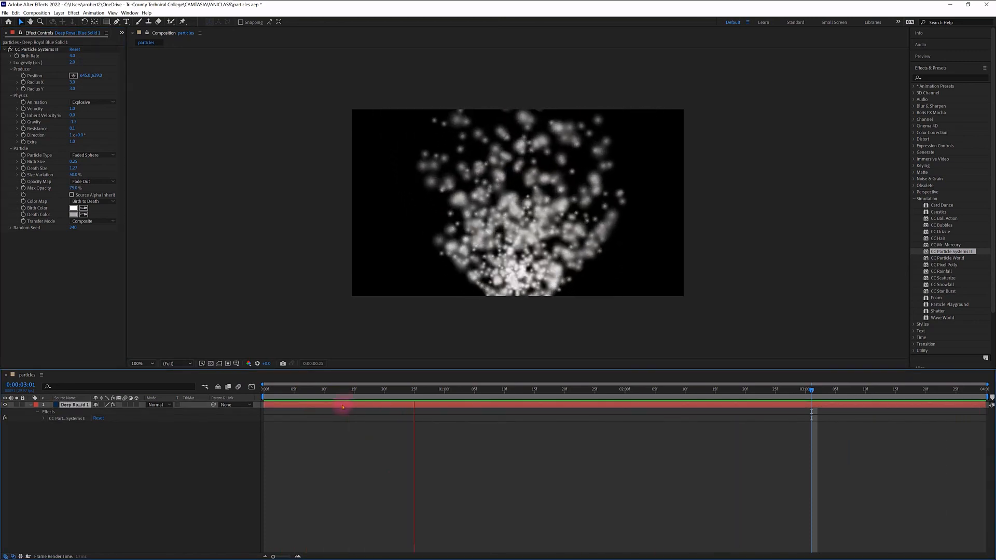
pyautogui.rightClick(343, 407)
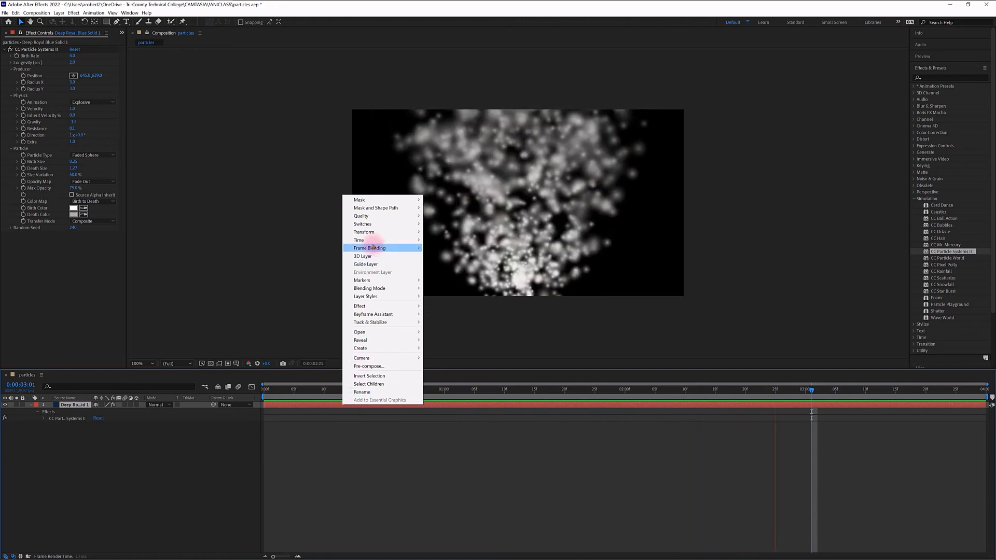
pyautogui.moveTo(363, 241)
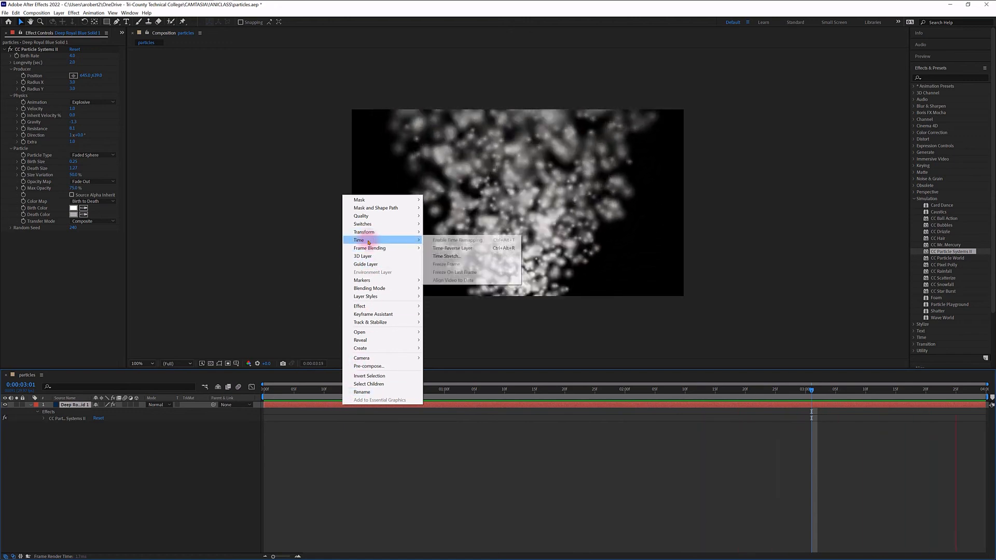
pyautogui.click(460, 257)
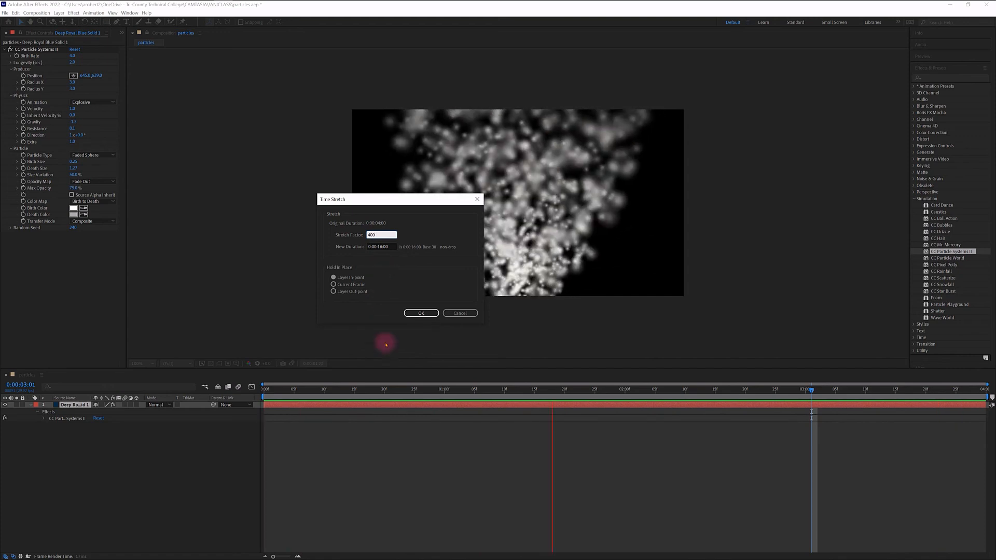
pyautogui.click(422, 313)
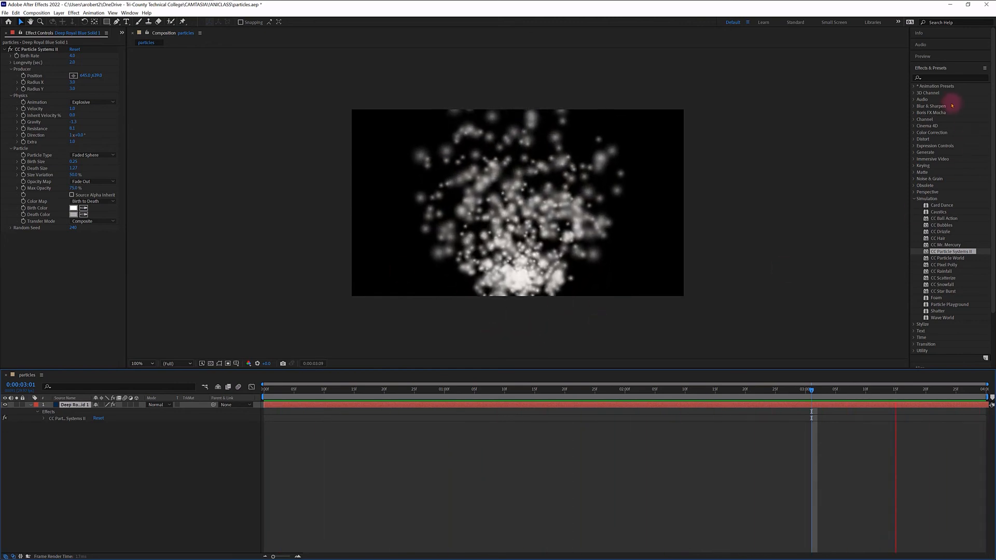
# Apply Gaussian Blur to the particle solid layer and set its blurriness to 68
pyautogui.click(941, 77)
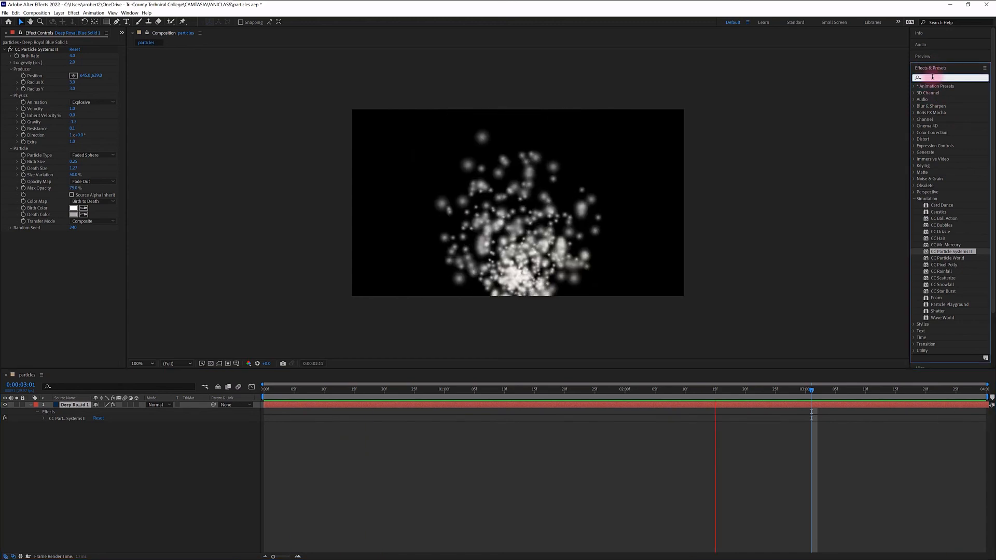
pyautogui.write('blur')
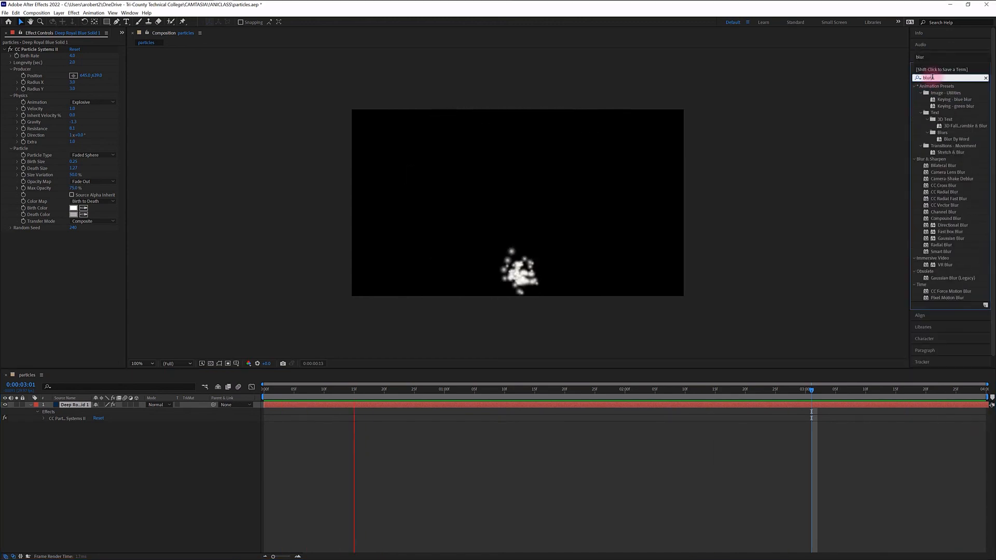
pyautogui.click(953, 227)
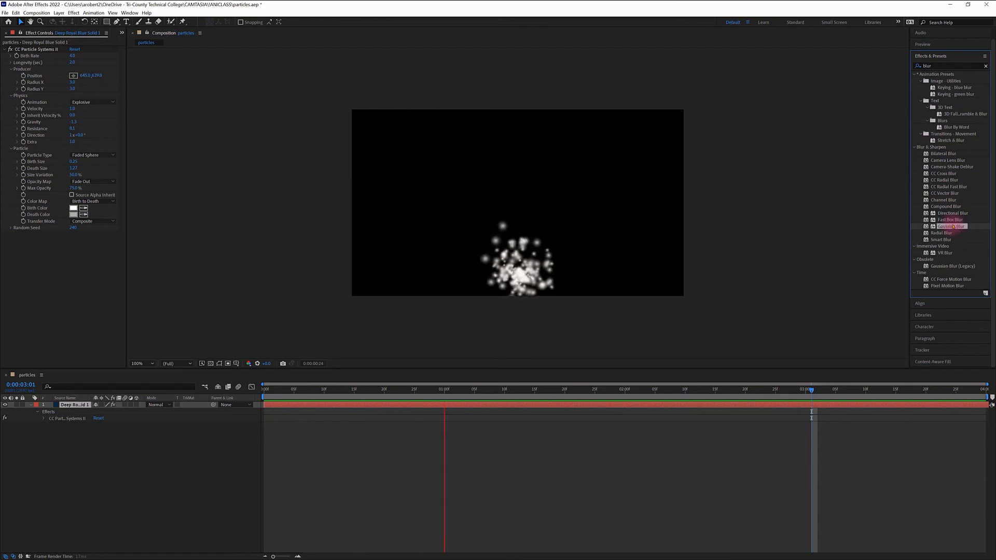
pyautogui.moveTo(932, 227); pyautogui.dragTo(569, 403)
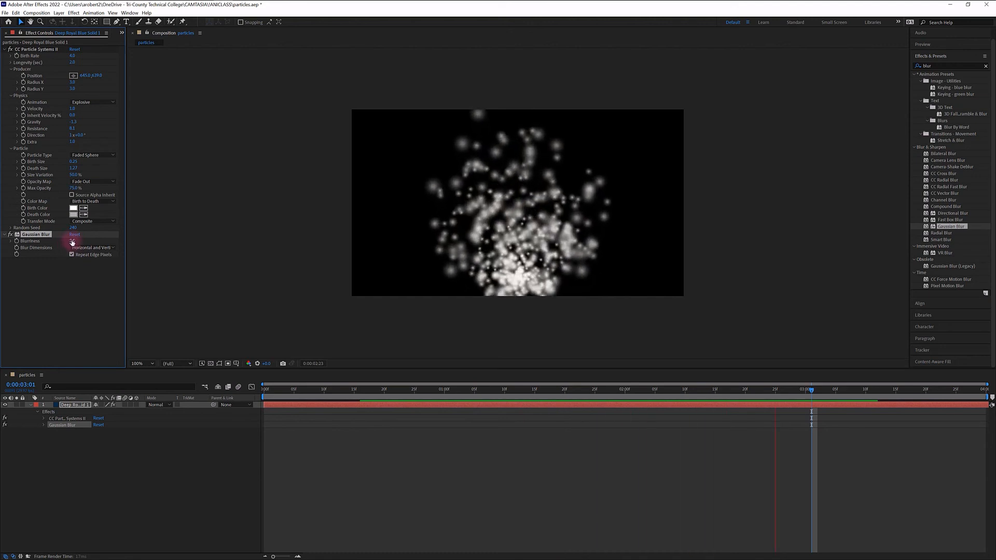
pyautogui.moveTo(72, 242); pyautogui.dragTo(473, 235)
pyautogui.moveTo(402, 242); pyautogui.dragTo(247, 362)
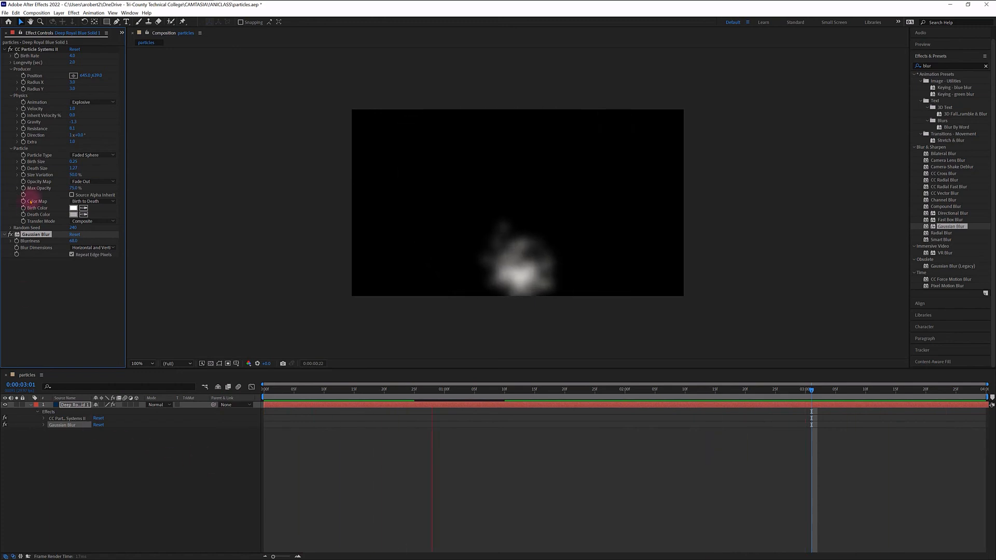
# Set the smoke particles' death size to 1.38 and their velocity to 0.6
pyautogui.moveTo(73, 168)
pyautogui.mouseDown()
pyautogui.moveTo(85, 166)
pyautogui.moveTo(63, 169)
pyautogui.mouseUp()
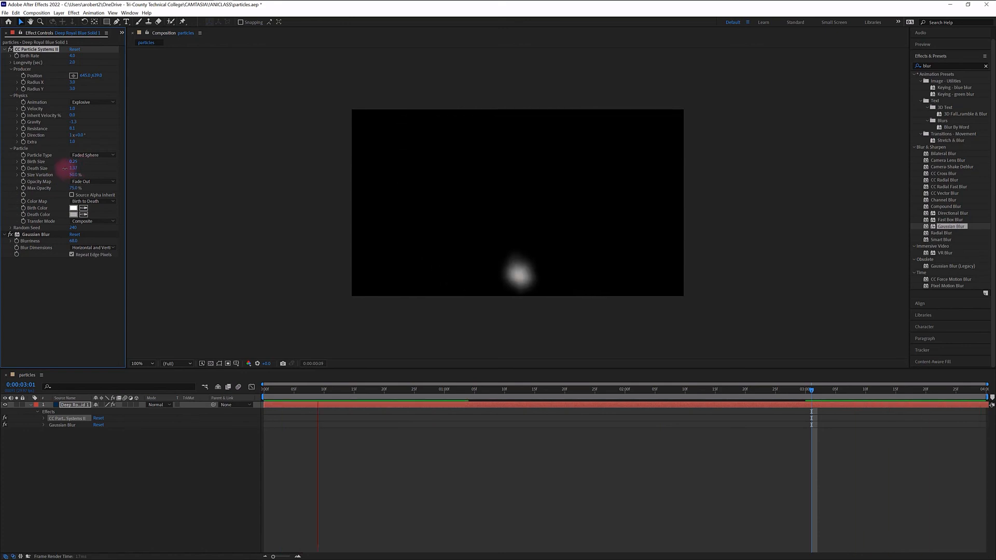
pyautogui.moveTo(72, 109); pyautogui.dragTo(54, 109)
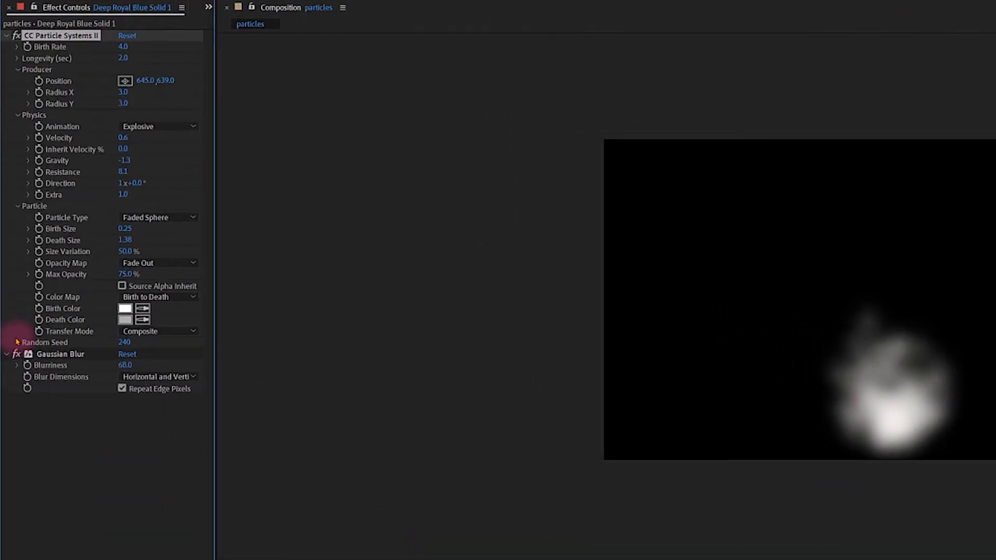
pyautogui.click(10, 227)
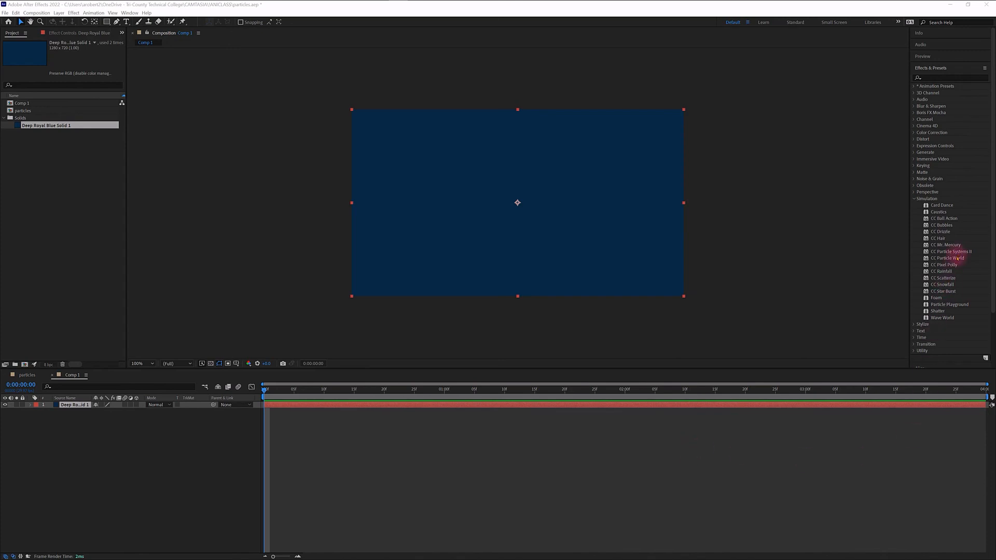
# Apply the CC Particle World effect to the blue solid in Comp 1 and preview the animation
pyautogui.moveTo(958, 257); pyautogui.dragTo(523, 205)
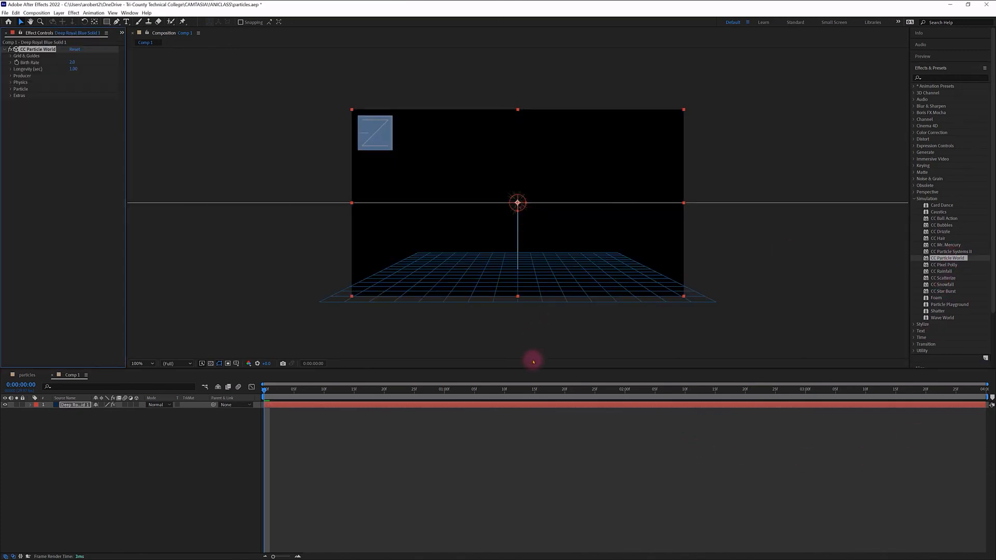
pyautogui.press('space')
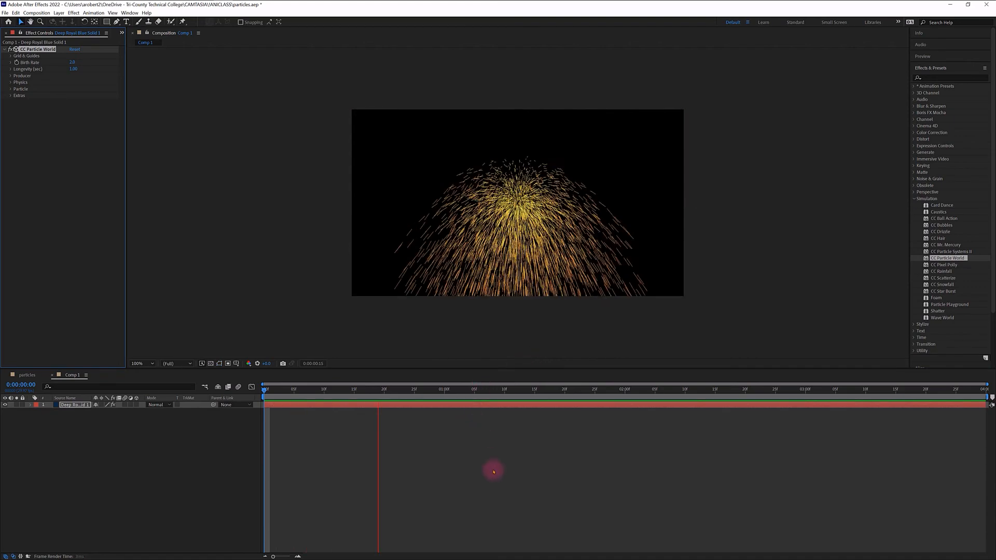
pyautogui.press('space')
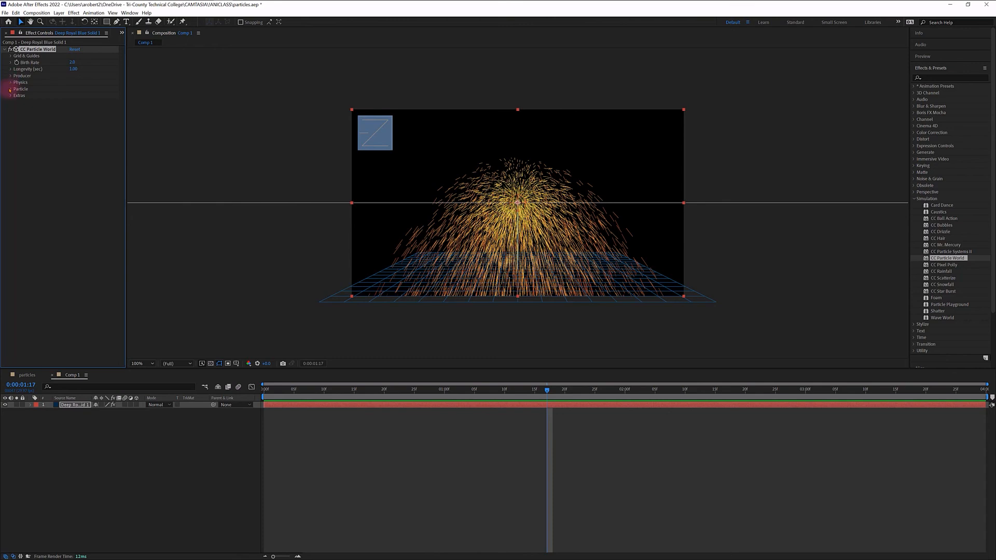
# Set the floor action in CC Particle World's physics settings to Bounce
pyautogui.click(10, 90)
pyautogui.click(10, 89)
pyautogui.click(10, 82)
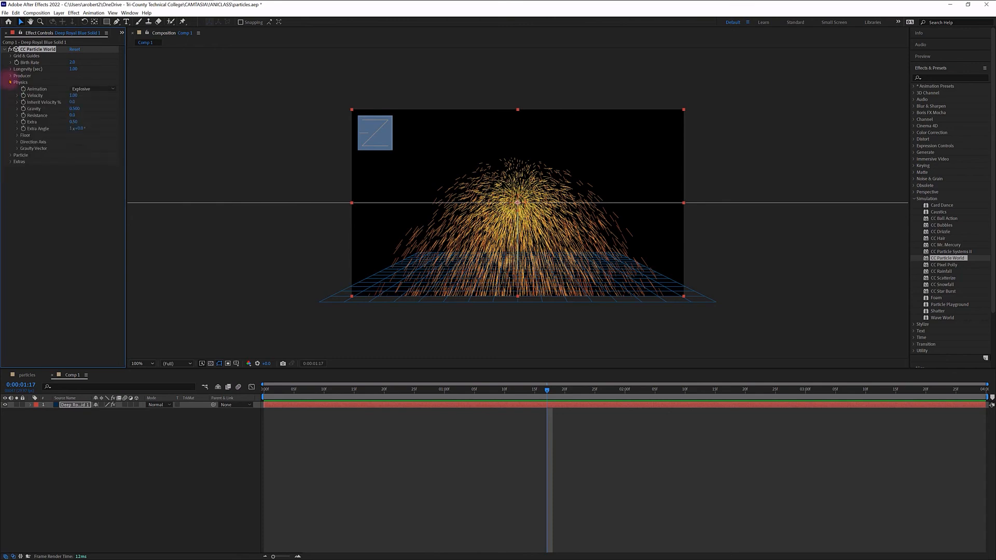
pyautogui.click(16, 135)
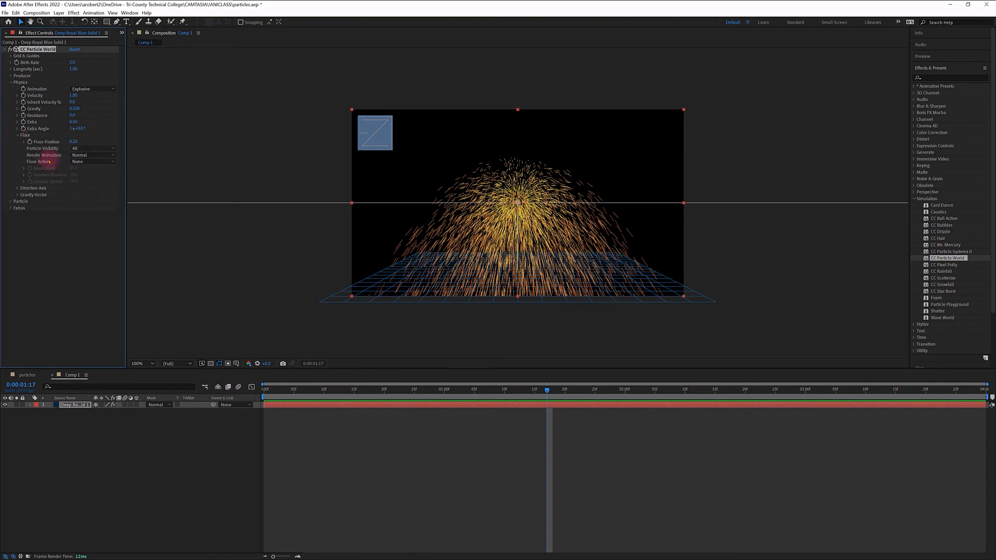
pyautogui.click(83, 161)
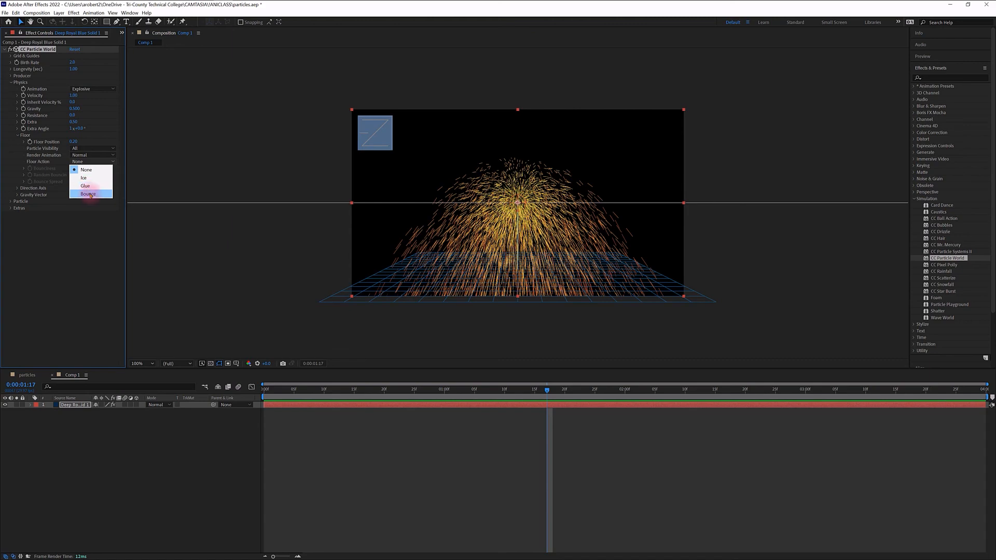
pyautogui.click(61, 223)
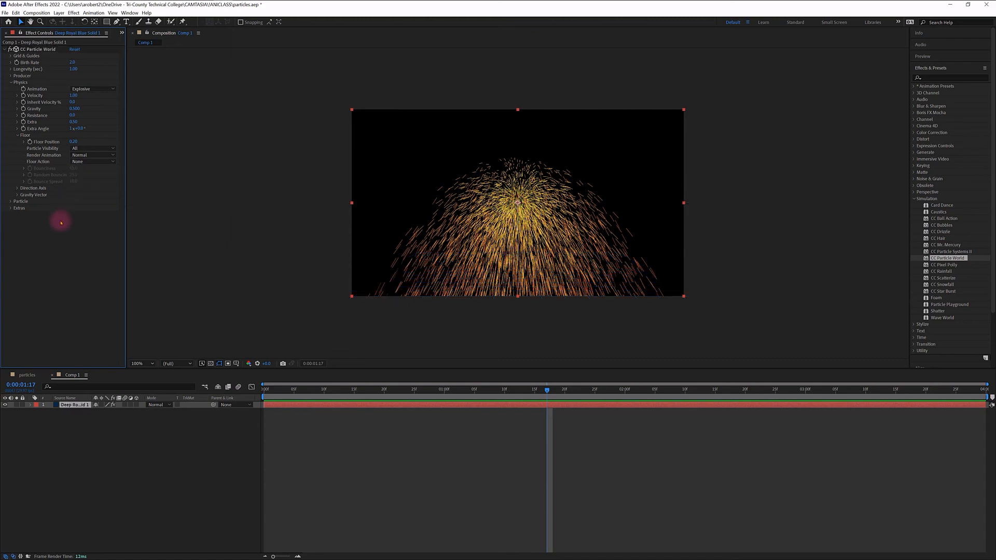
pyautogui.press('space')
pyautogui.click(81, 161)
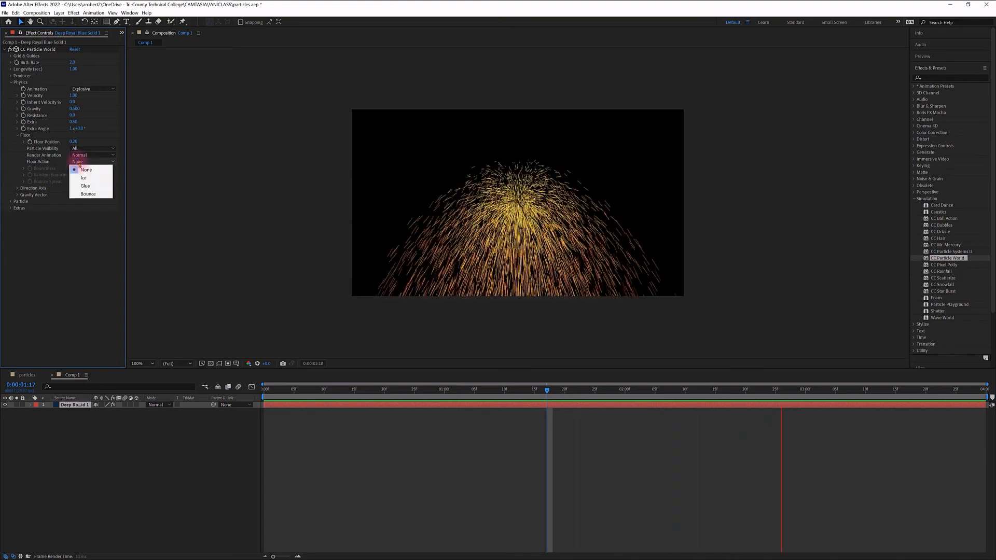
pyautogui.click(88, 195)
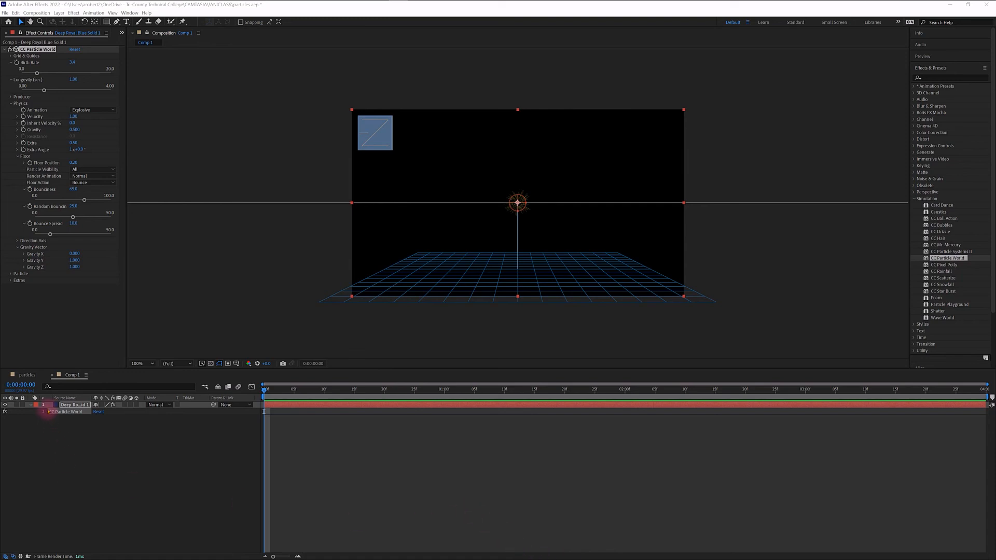
# Keyframe the CC Particle World birth rate from 0 at the start to about 3.4 at 0:00:01:00
pyautogui.click(42, 413)
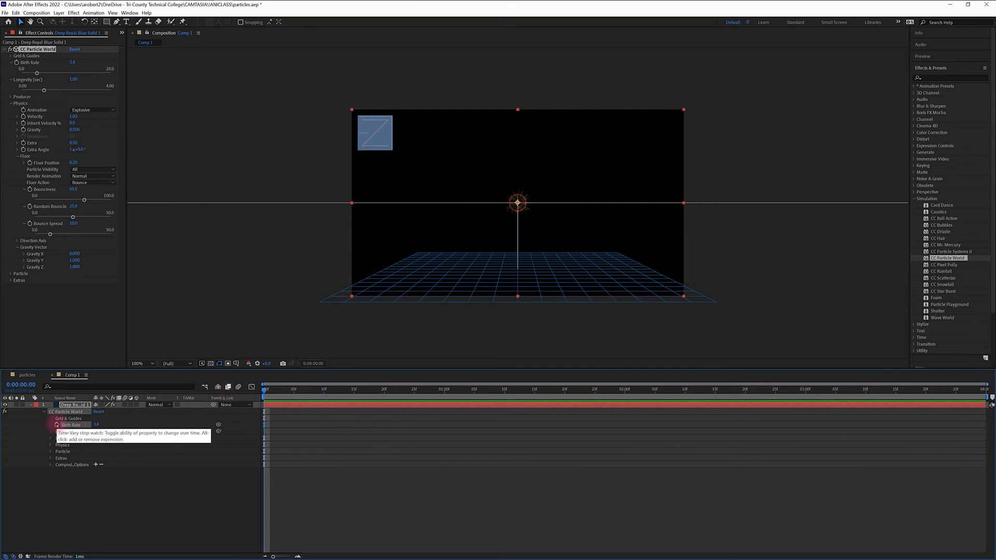
pyautogui.click(57, 425)
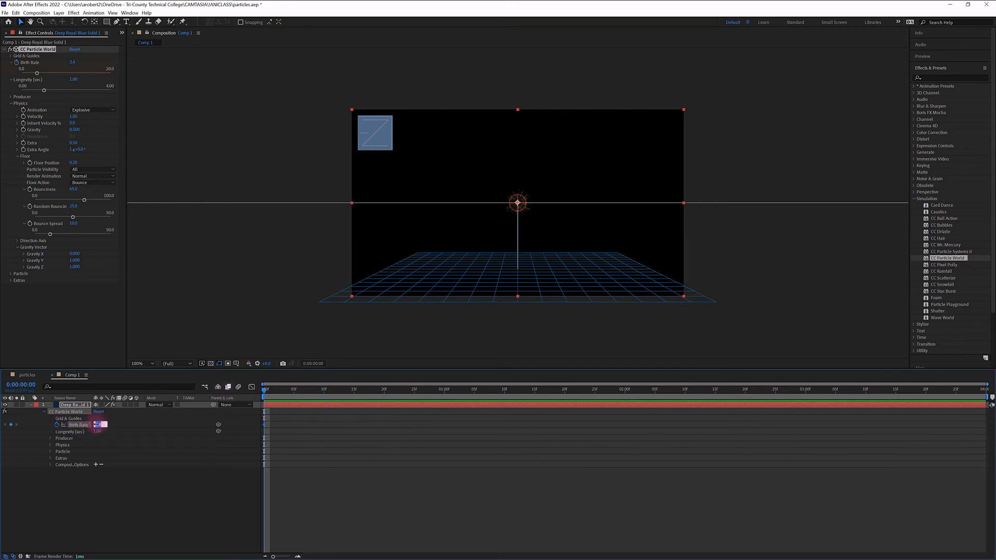
pyautogui.write('0')
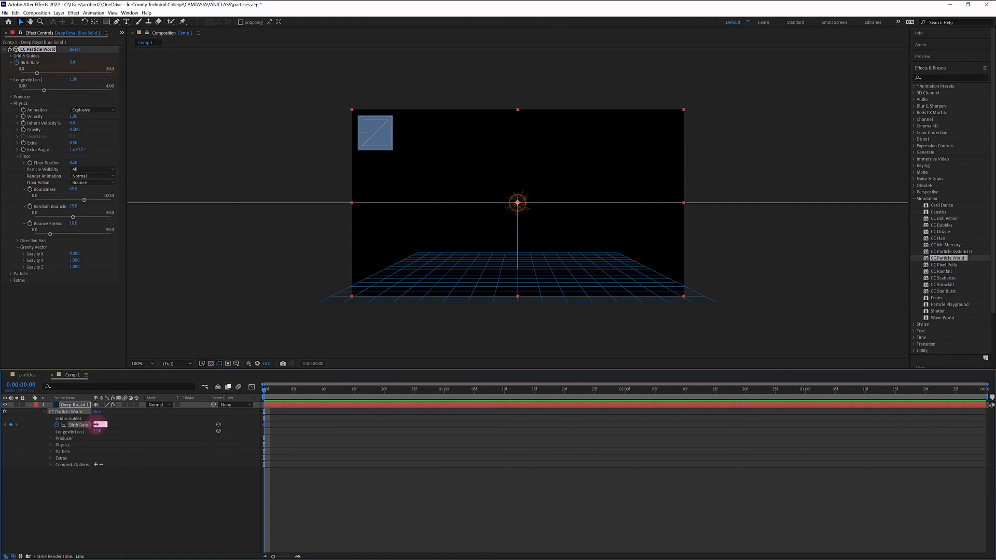
pyautogui.click(444, 390)
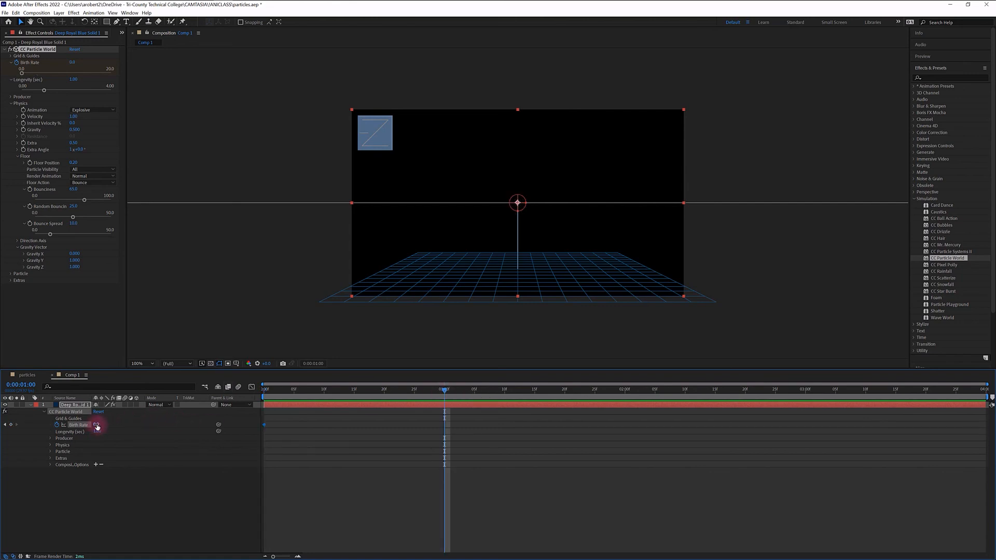
pyautogui.moveTo(96, 427); pyautogui.dragTo(110, 425)
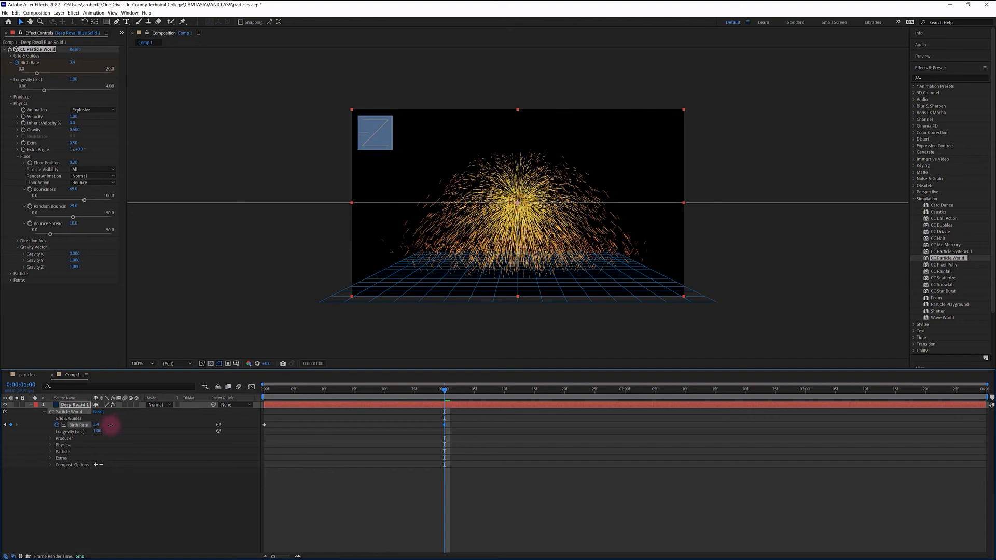
# Preview the birth rate animation, add a holding birth rate keyframe at 0:00:02:09 and move to 0:00:02:20
pyautogui.moveTo(269, 393); pyautogui.dragTo(216, 405)
pyautogui.press('space')
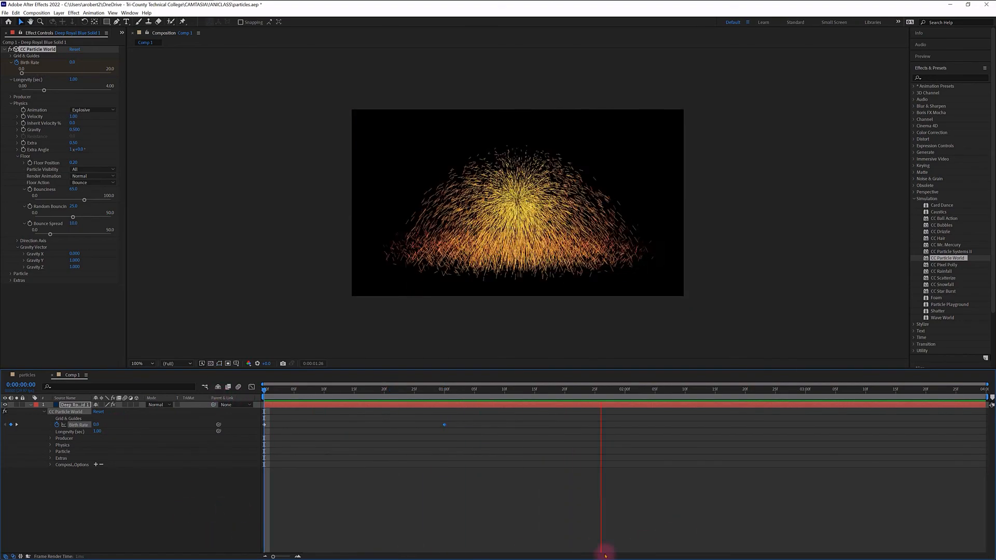
pyautogui.press('space')
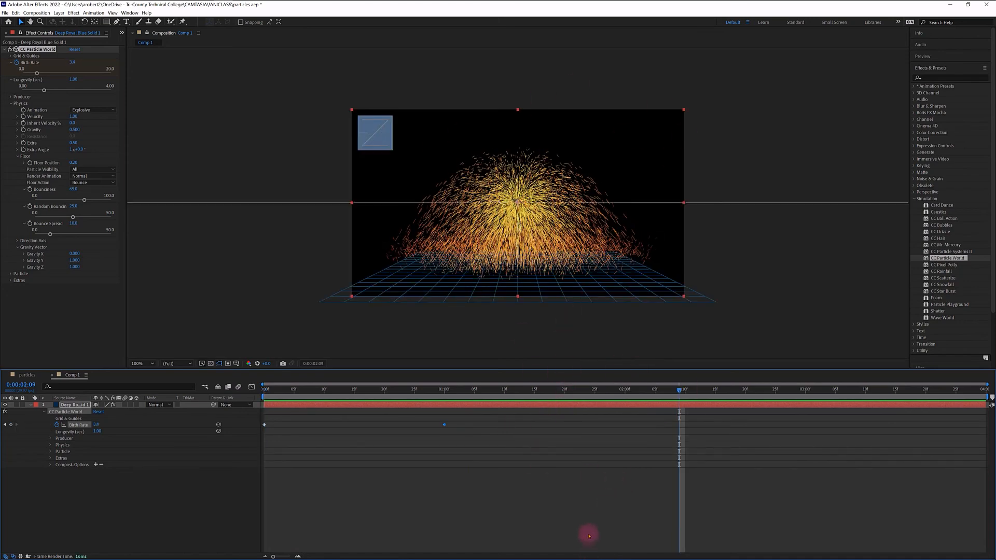
pyautogui.click(11, 425)
pyautogui.moveTo(679, 390); pyautogui.dragTo(745, 390)
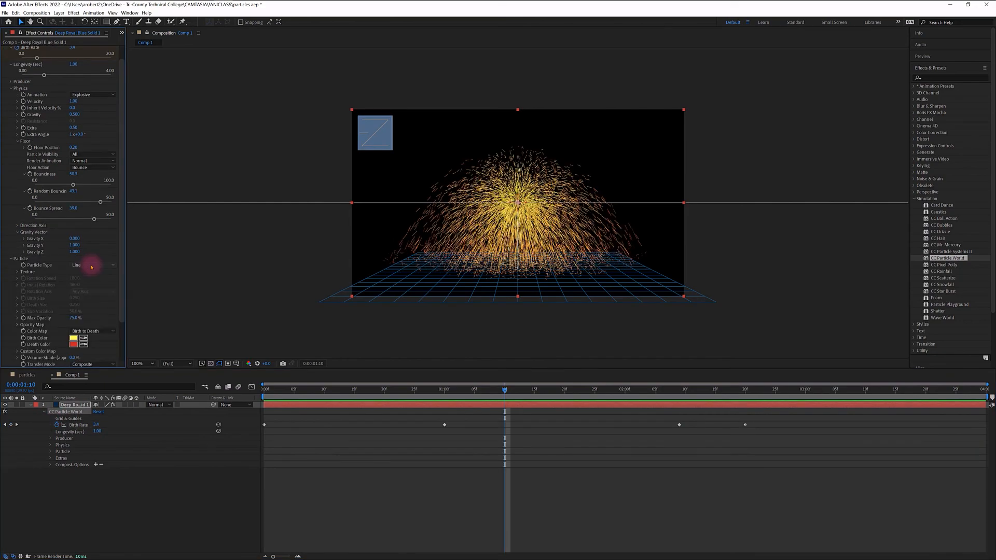
# Try the Star particle type, and change the particle type to Motion Polygon
pyautogui.click(92, 266)
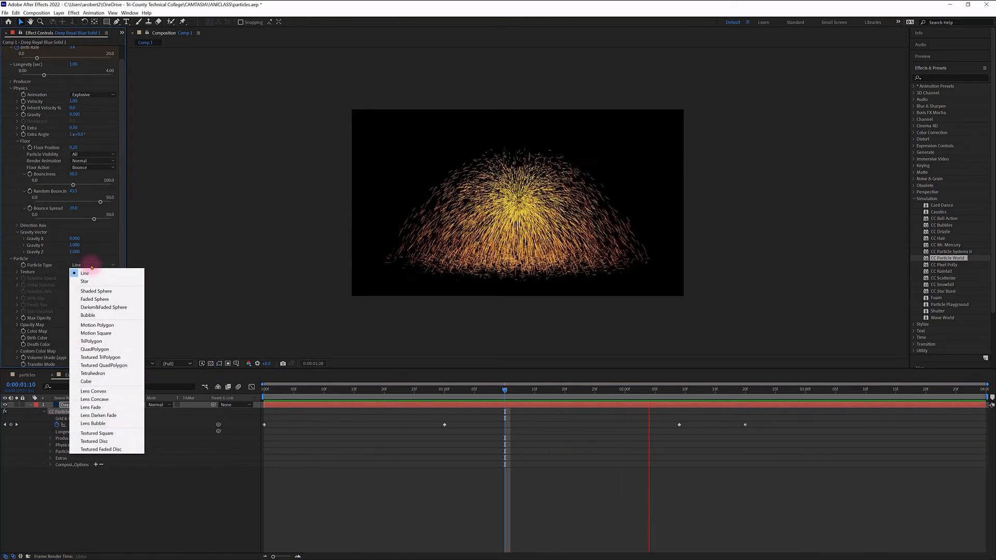
pyautogui.click(93, 281)
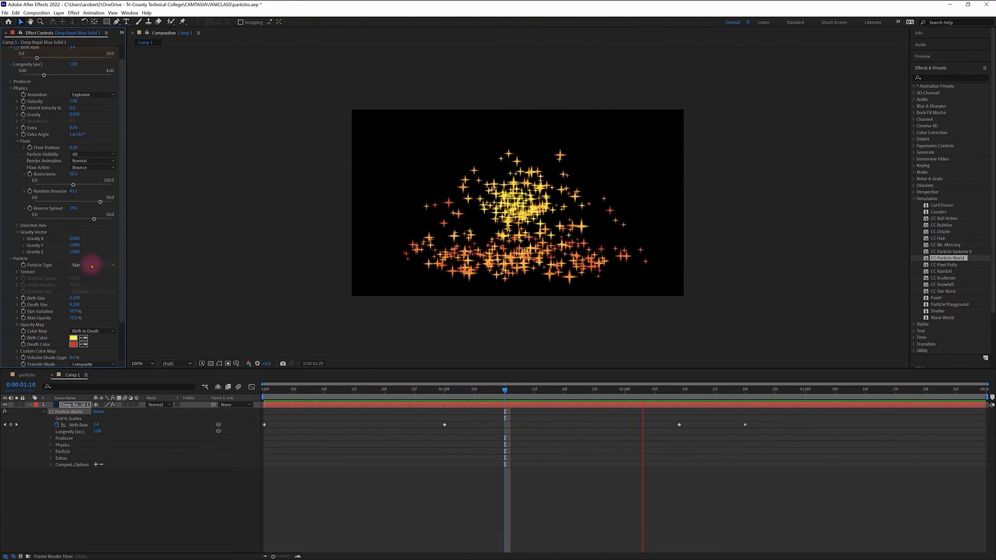
pyautogui.click(92, 266)
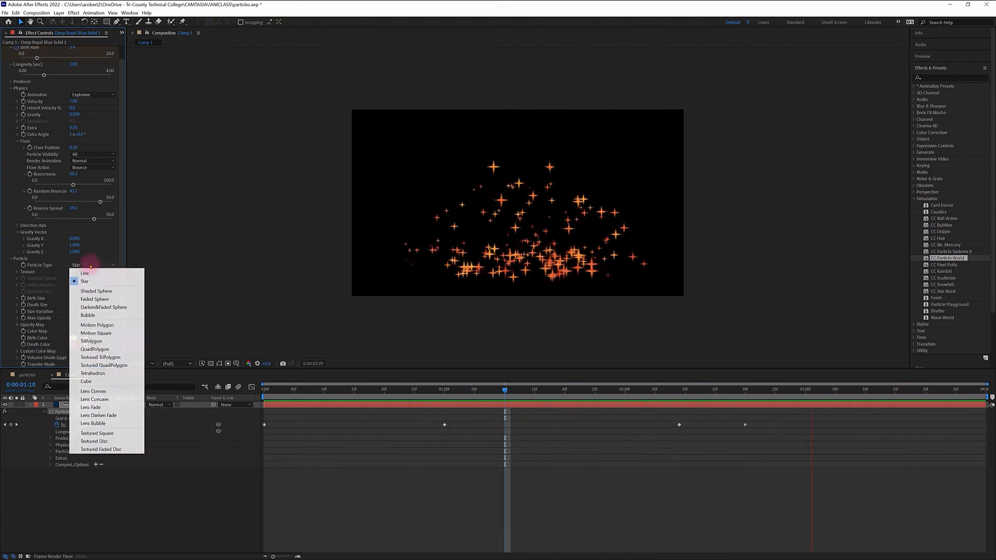
pyautogui.click(94, 326)
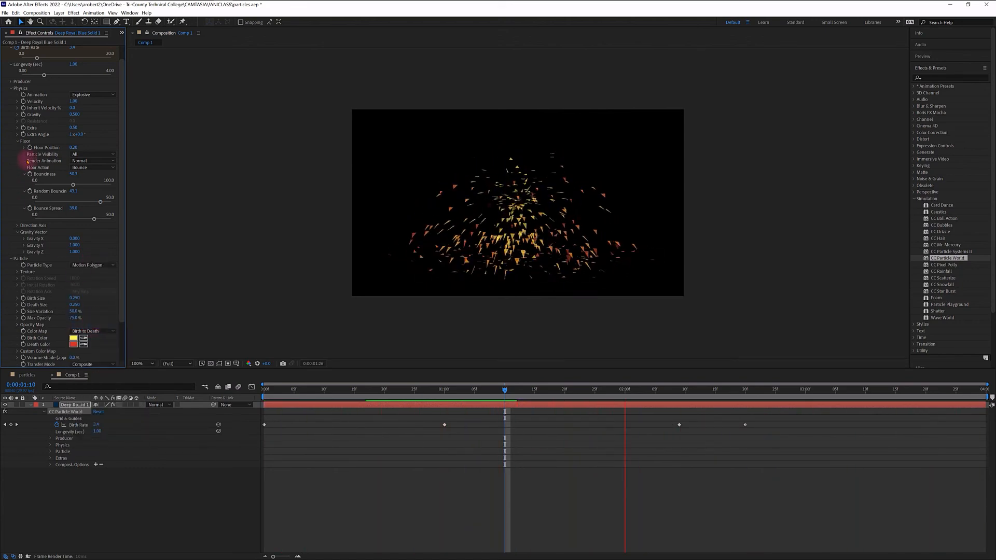
pyautogui.scroll(1, 73, 171)
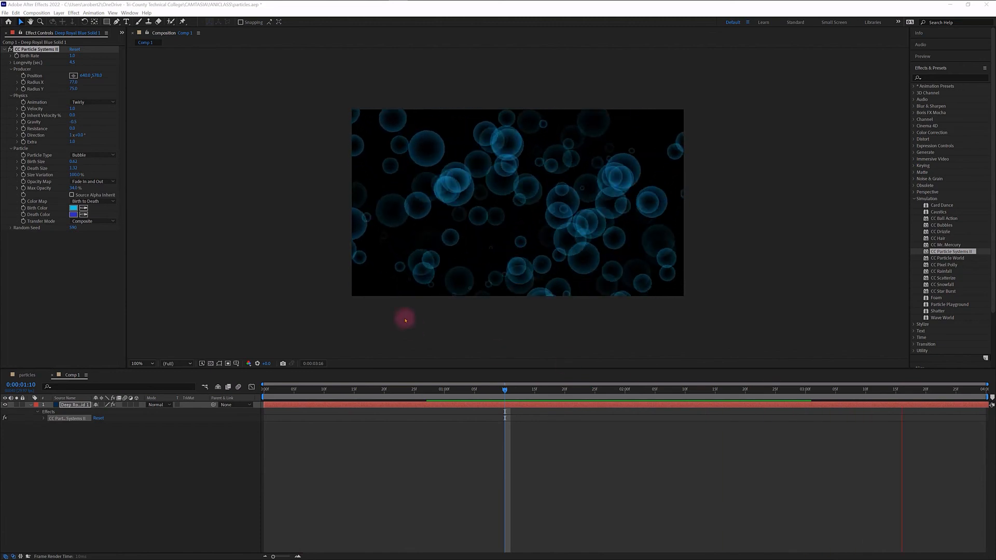
# Apply Gaussian Blur to the blue bubble particle layer in Comp 1 and set its blurriness to about 45
pyautogui.click(256, 286)
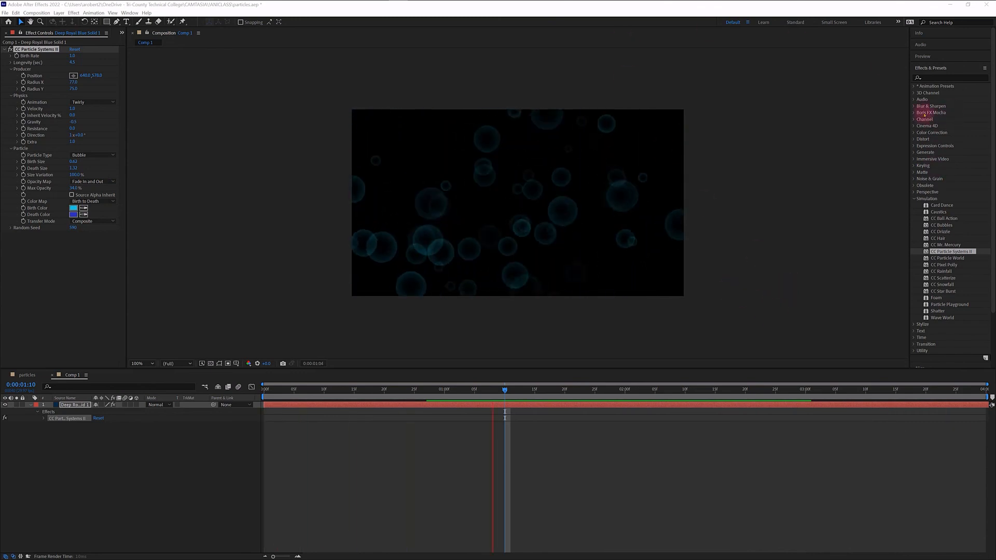
pyautogui.click(926, 77)
pyautogui.write('blur')
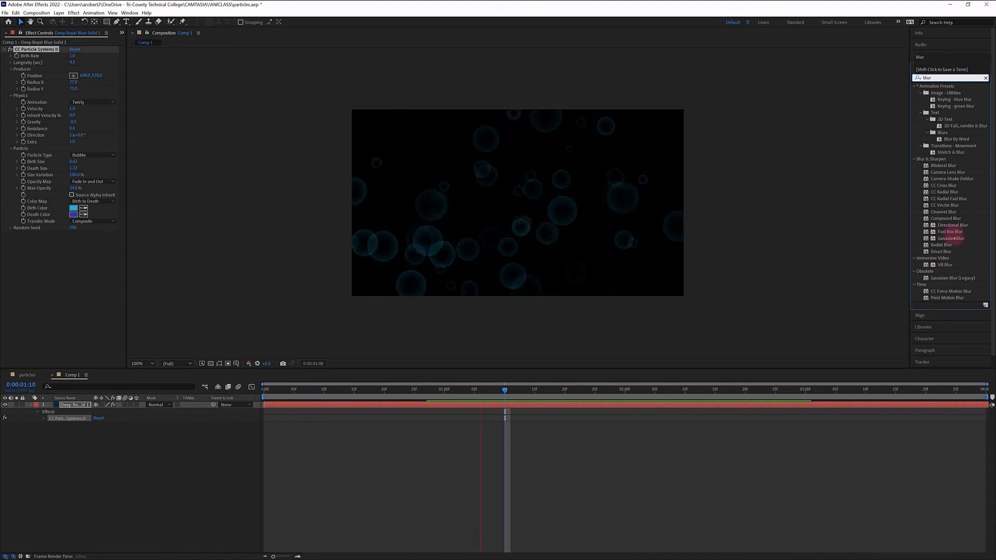
pyautogui.moveTo(953, 238); pyautogui.dragTo(667, 402)
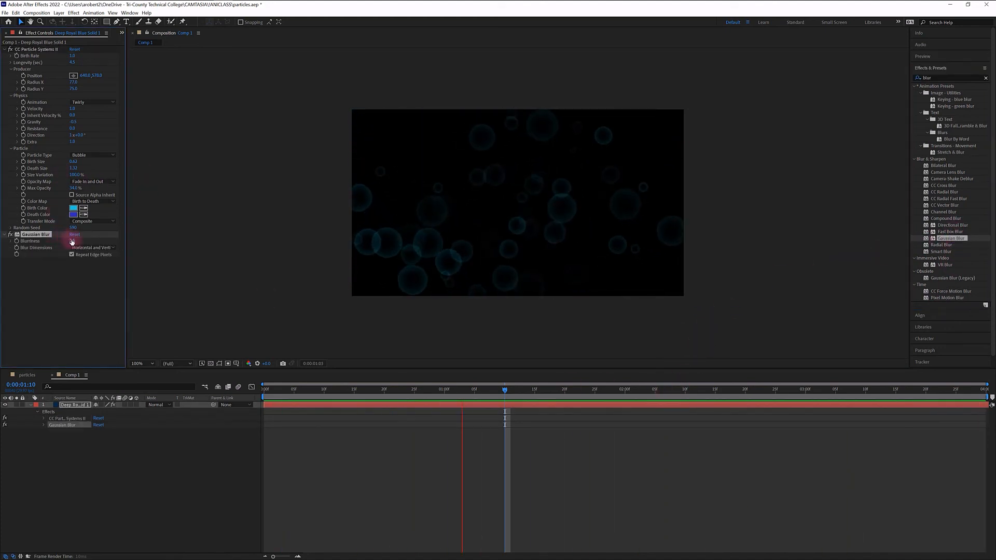
pyautogui.moveTo(79, 241); pyautogui.dragTo(159, 281)
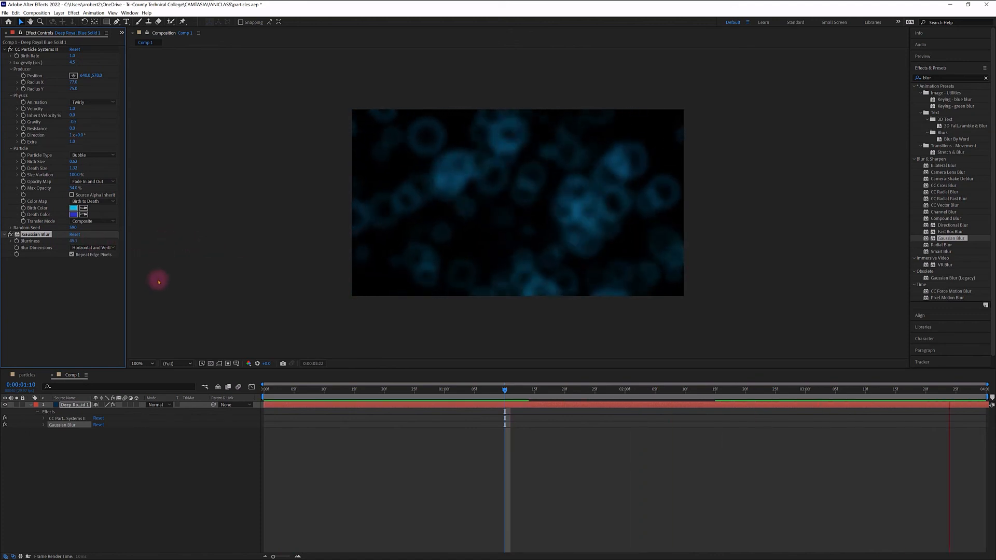